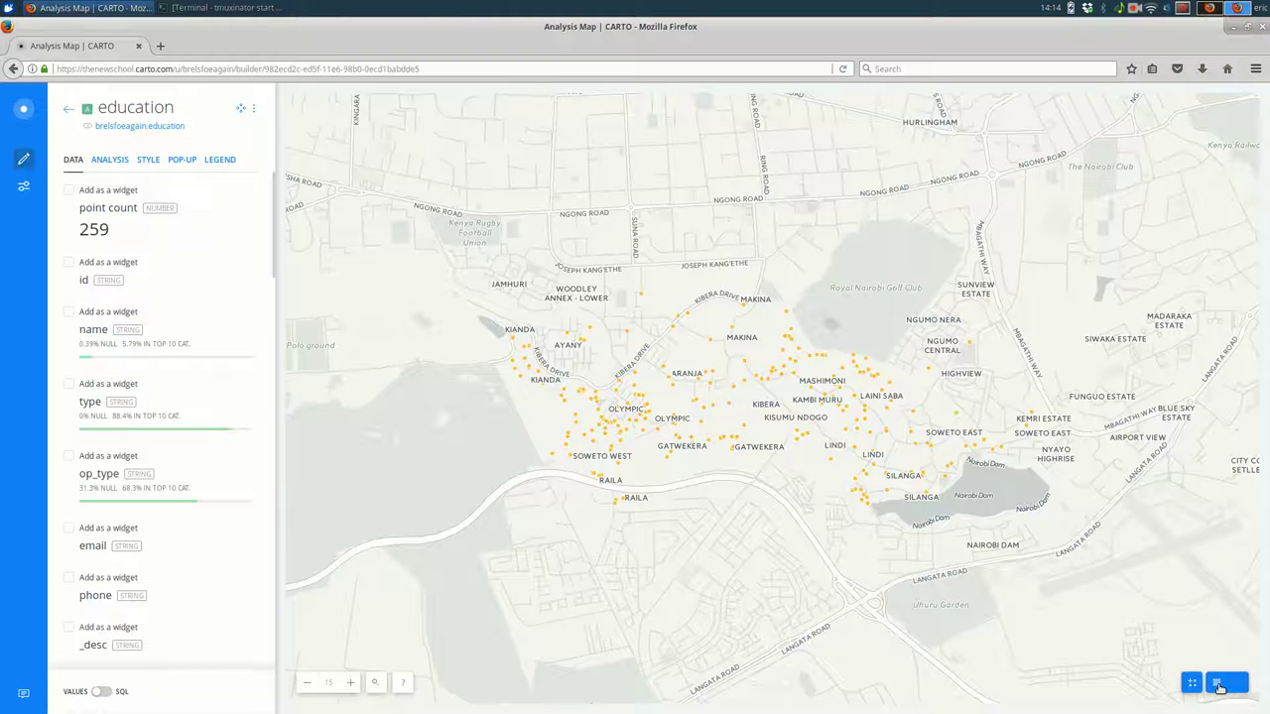
left_click(1220, 687)
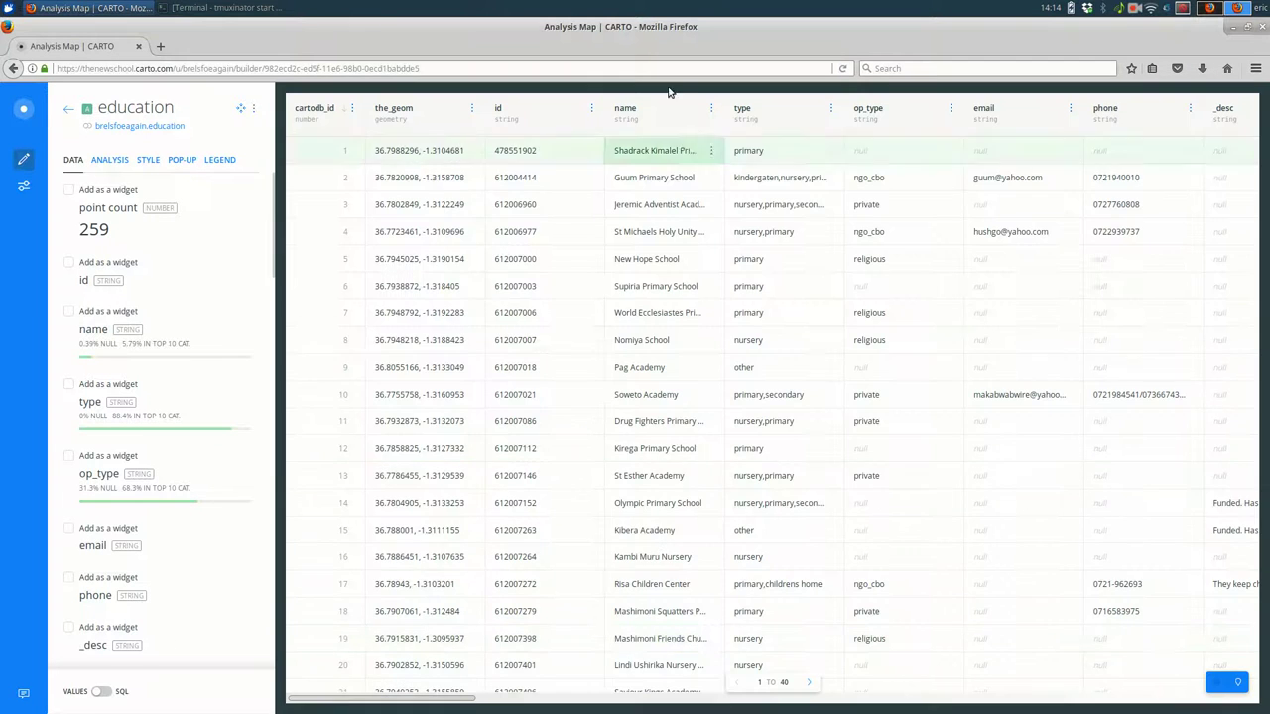
left_click_drag(382, 701, 352, 709)
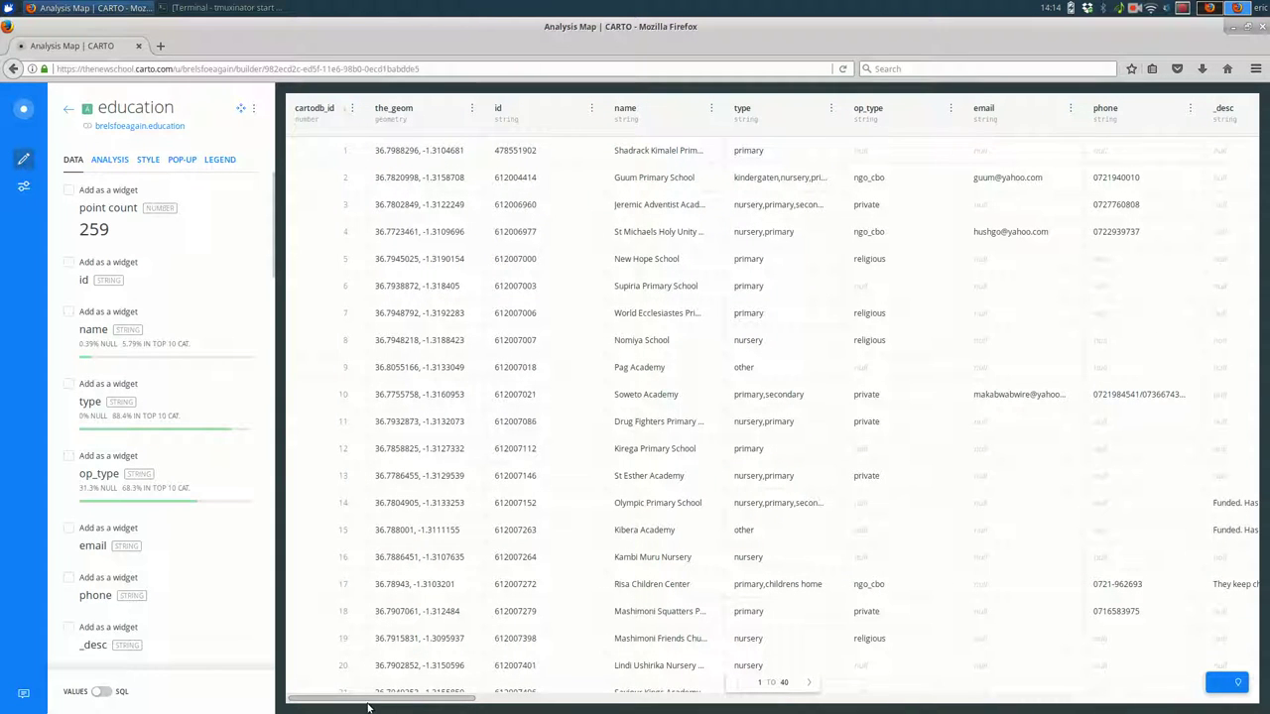
left_click_drag(382, 706, 359, 708)
left_click_drag(371, 710, 363, 712)
mouse_move(378, 710)
left_mouse_down()
mouse_move(392, 710)
mouse_move(363, 711)
left_mouse_up()
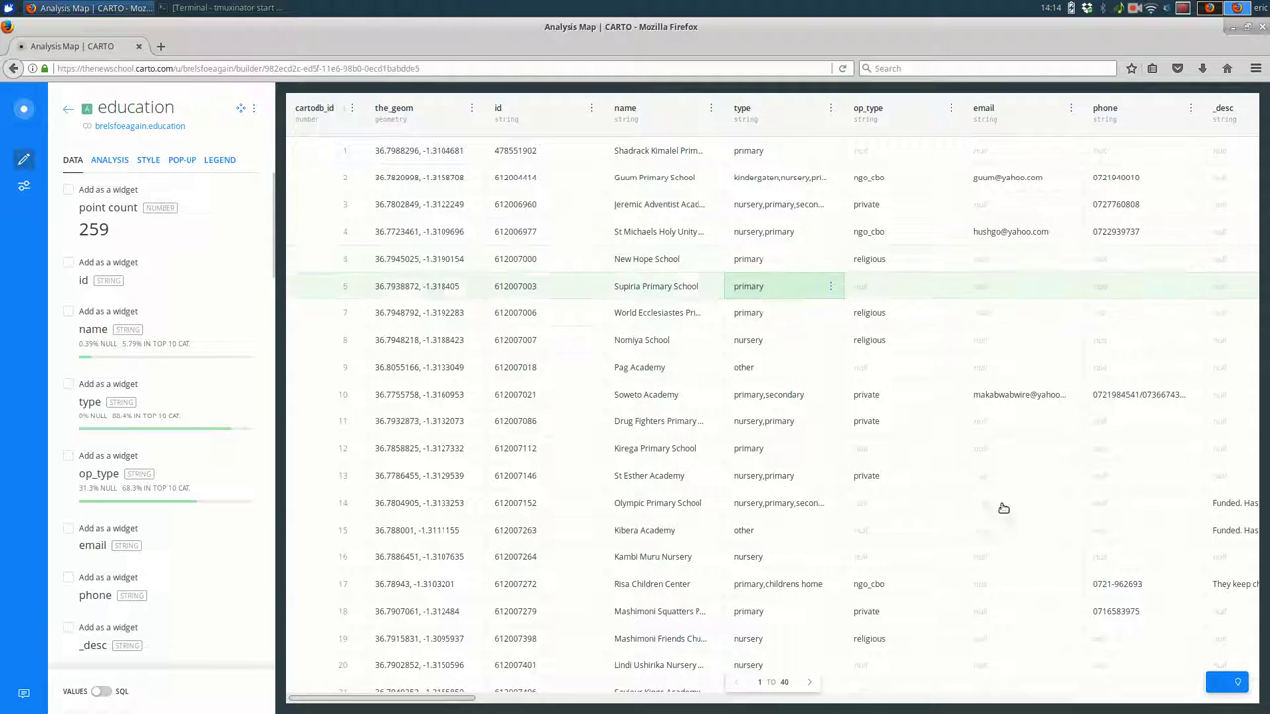
left_click(1244, 686)
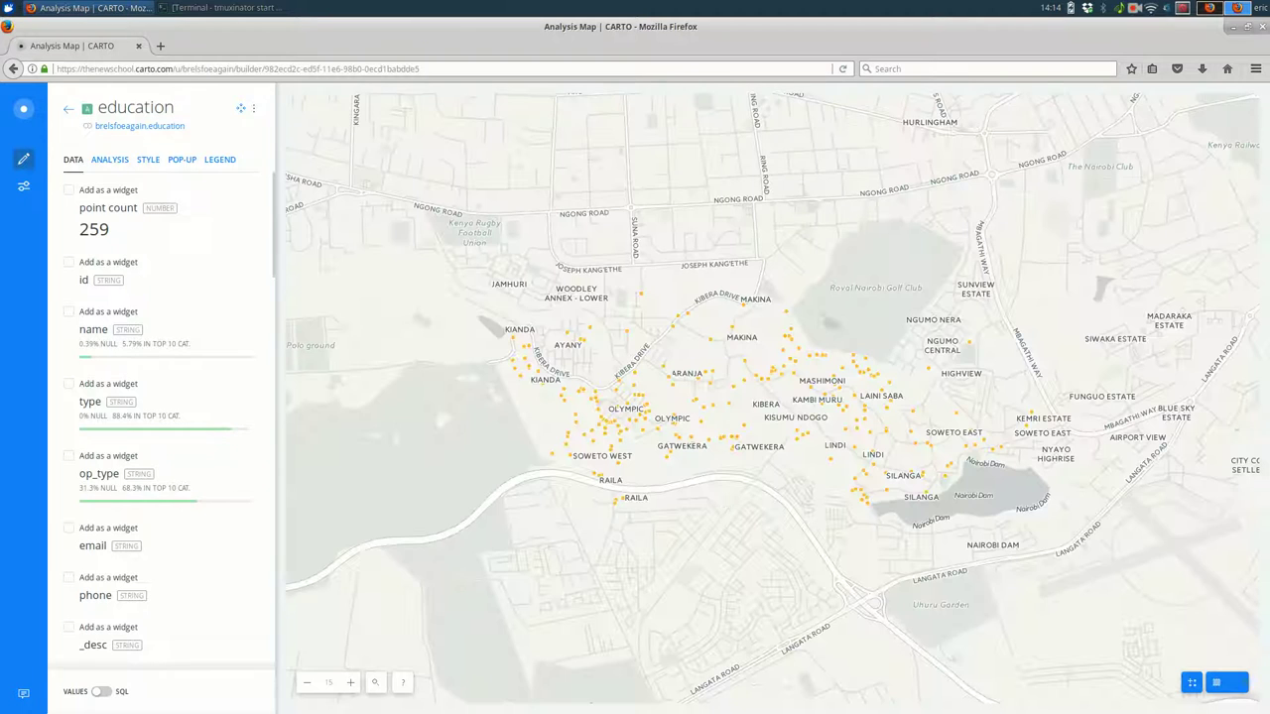
From the education layer's analyses, add a Filter by column value analysis.
left_click(101, 166)
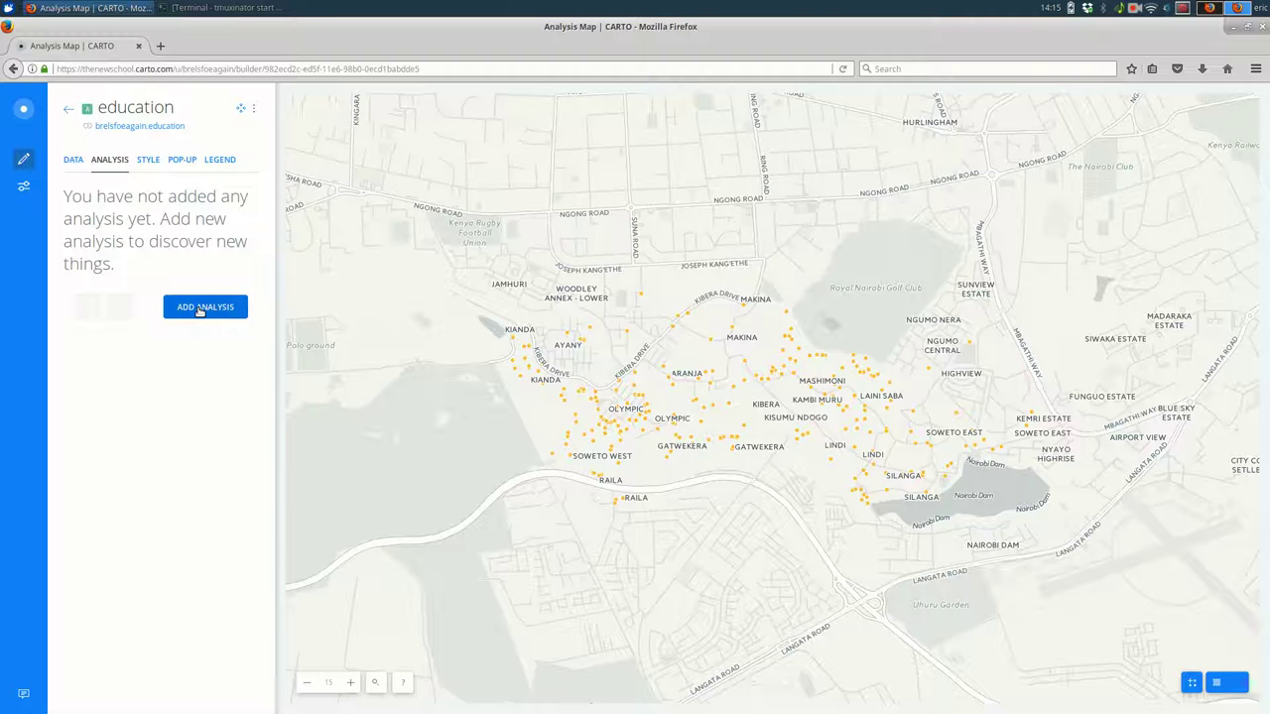
left_click(201, 310)
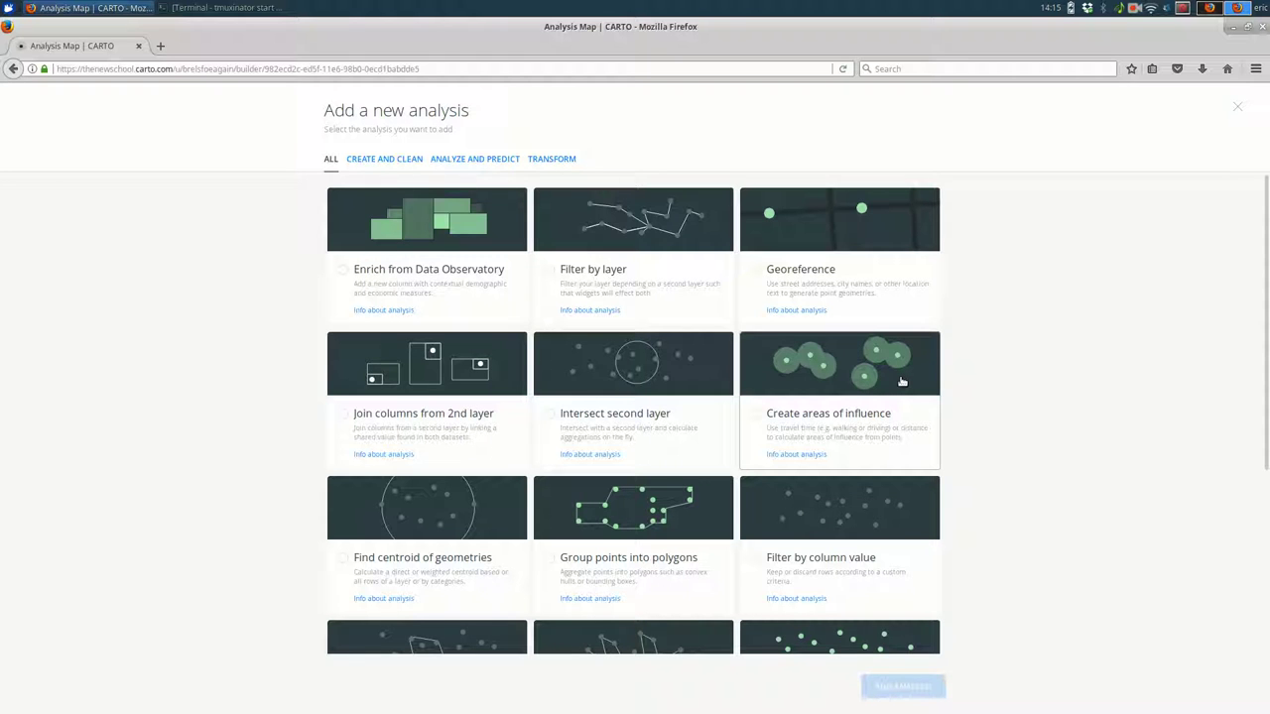
left_click(824, 567)
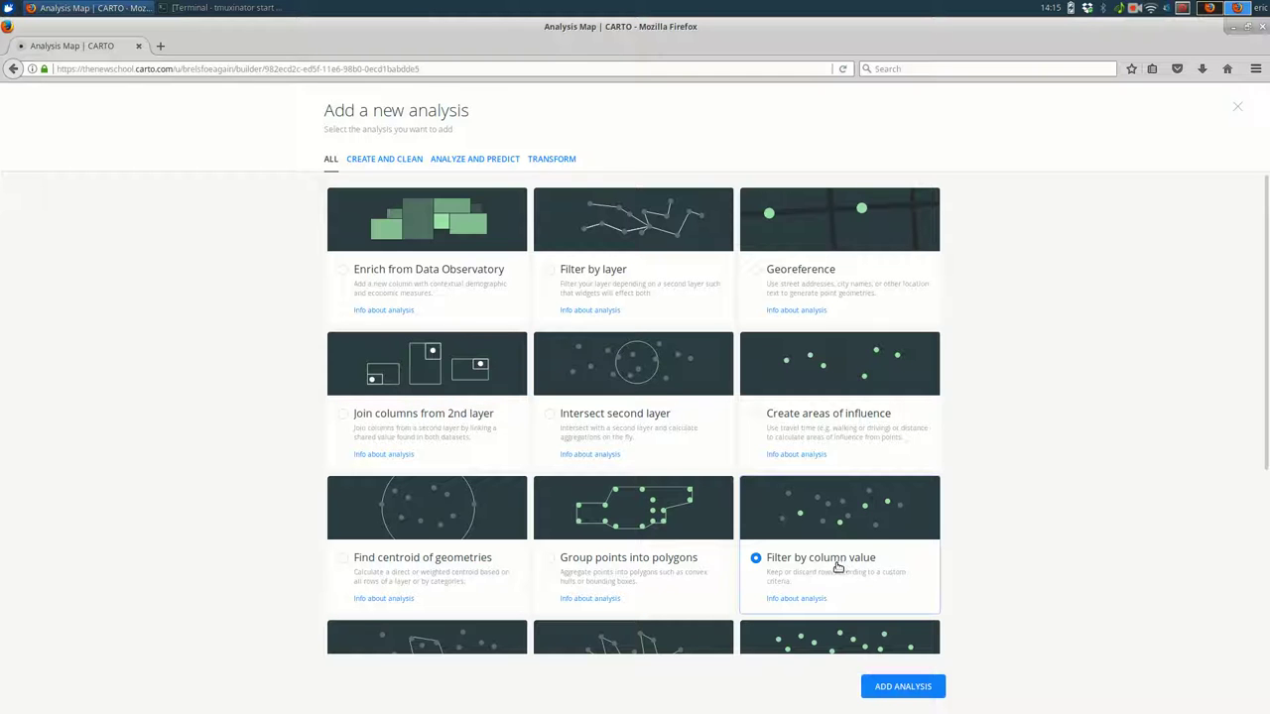
left_click(897, 686)
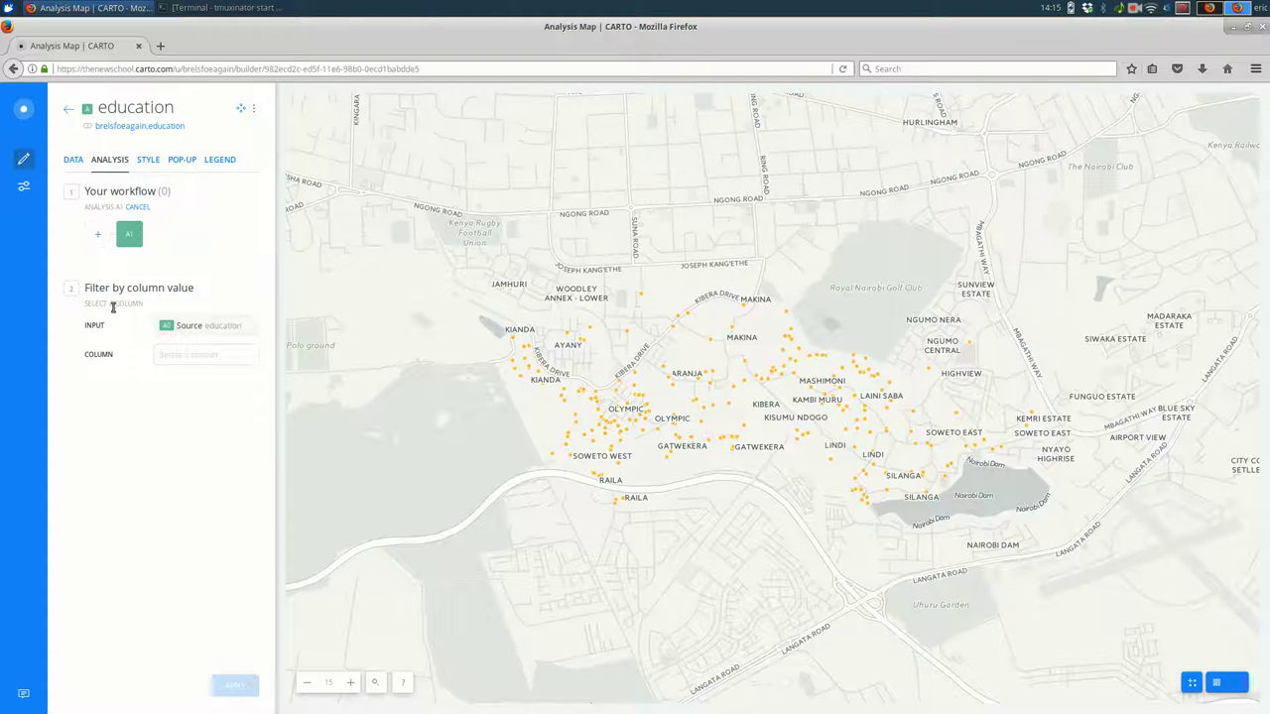
Filter education on column type with value primary and apply it.
left_click(219, 357)
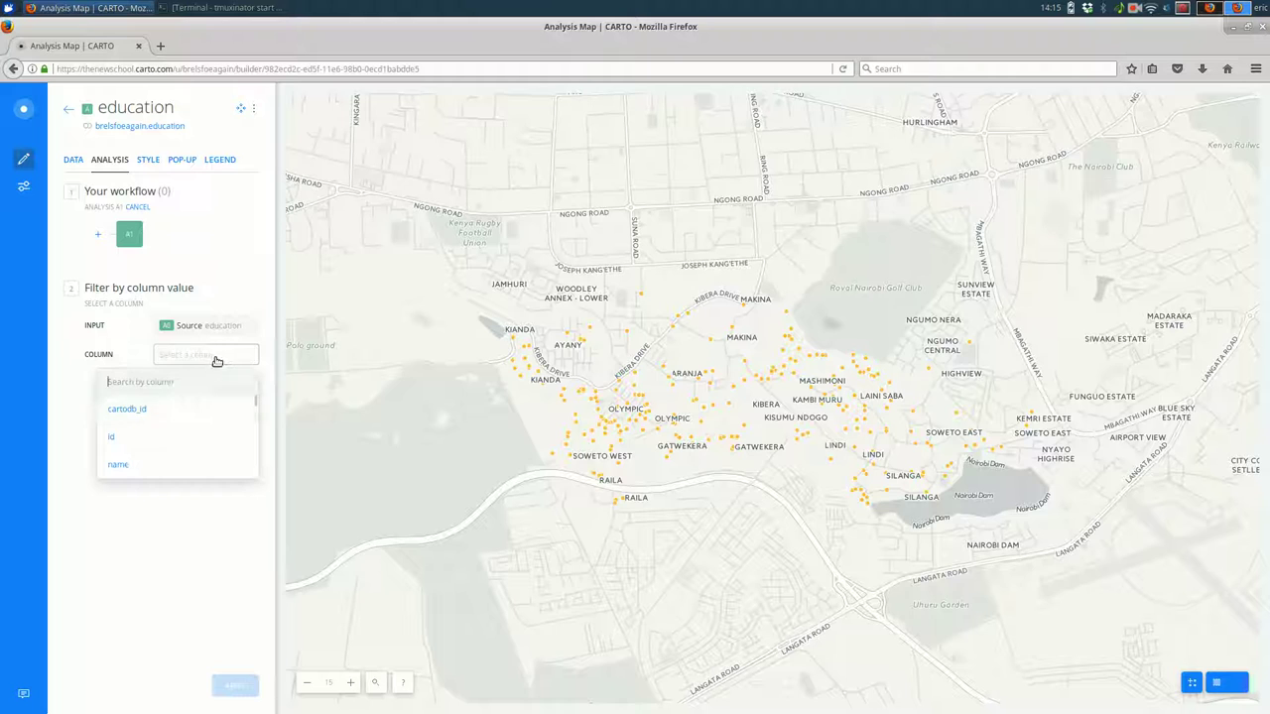
scroll(175, 462, "down", 1)
left_click(175, 462)
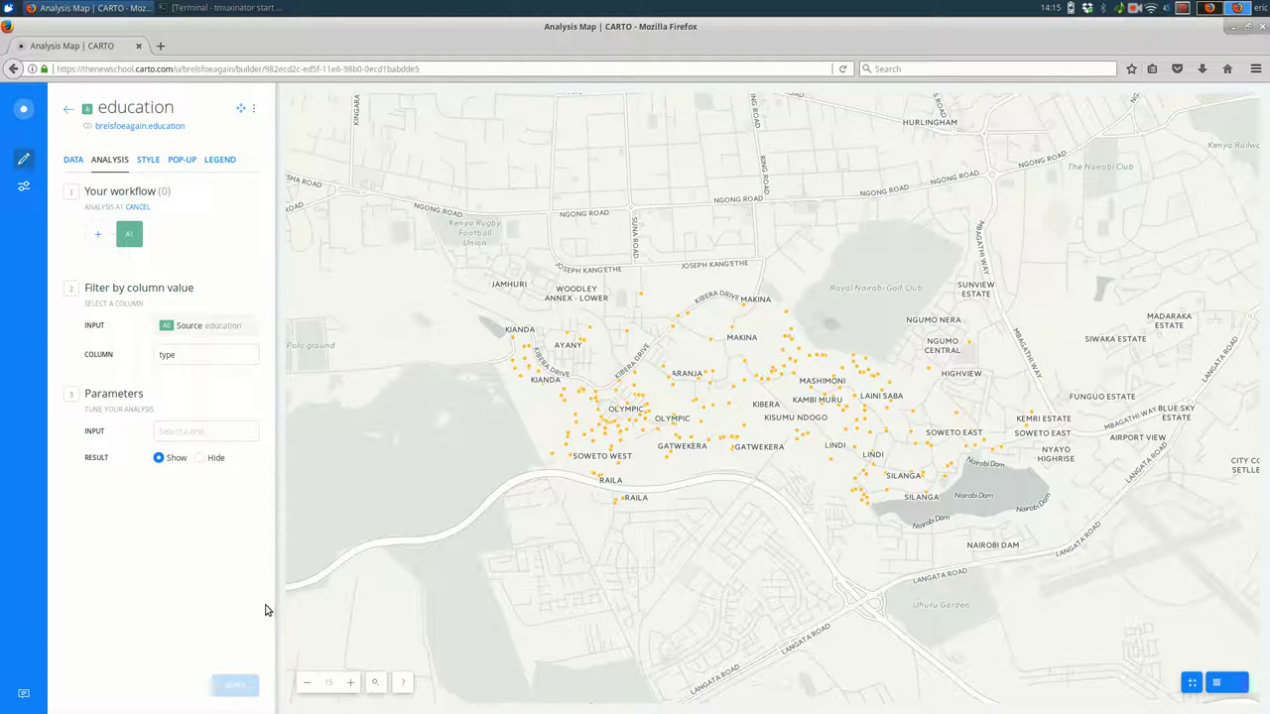
left_click(188, 440)
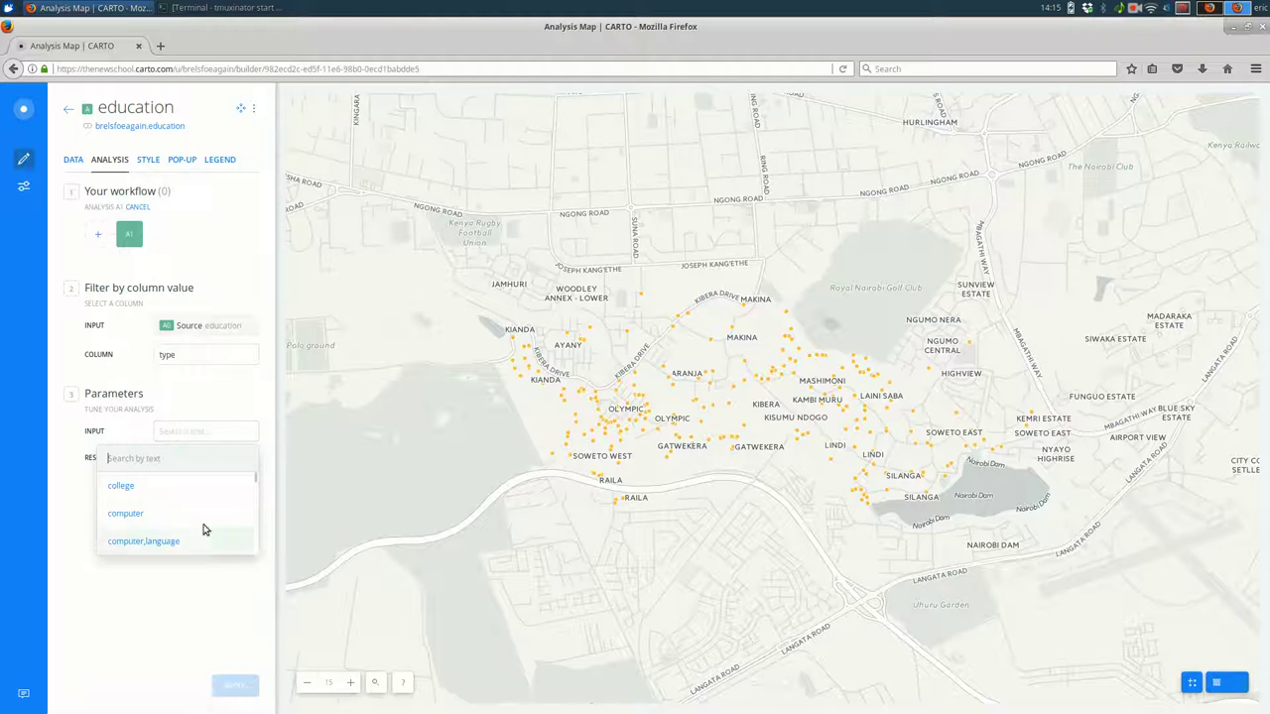
scroll(194, 515, "down", 5)
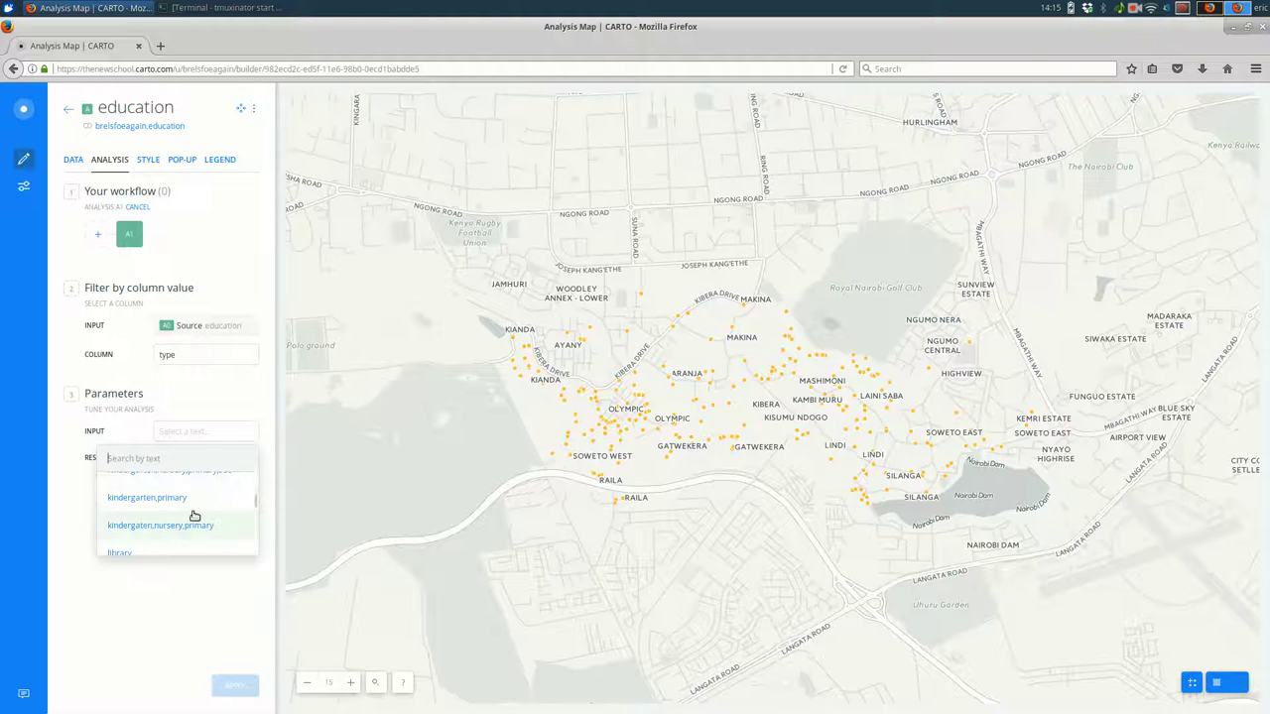
scroll(194, 516, "down", 5)
left_click(194, 514)
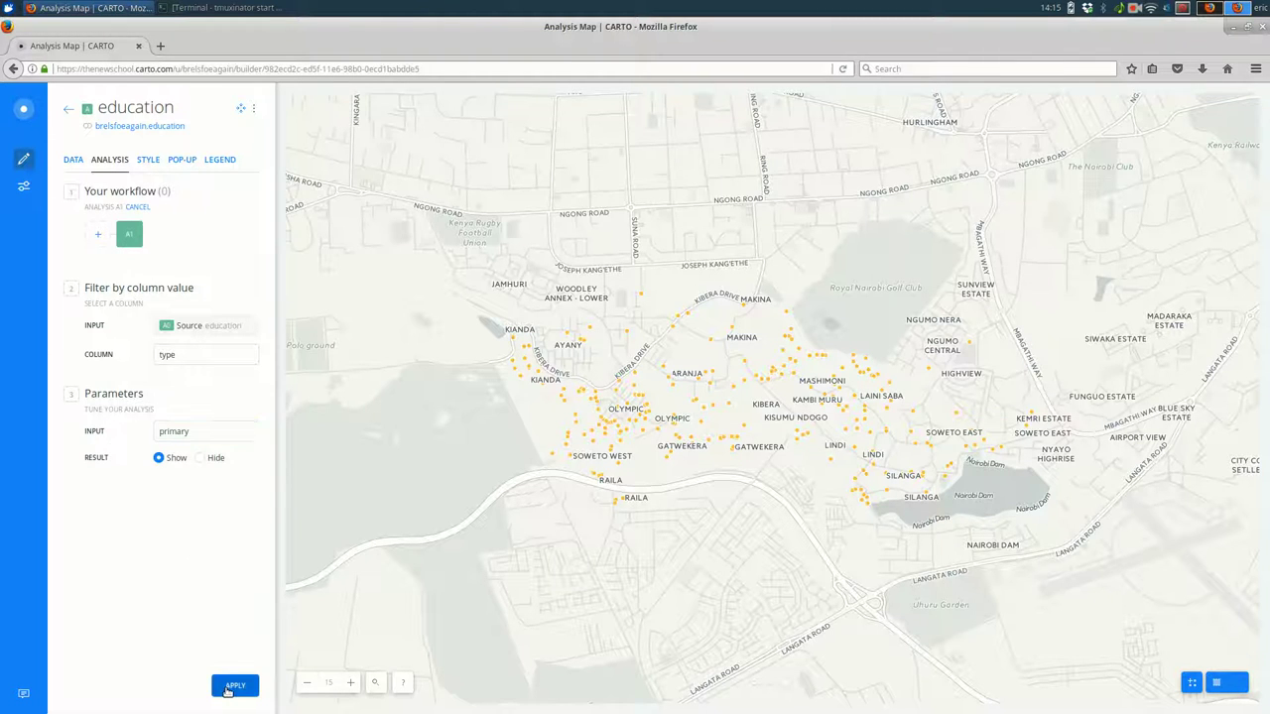
left_click(234, 685)
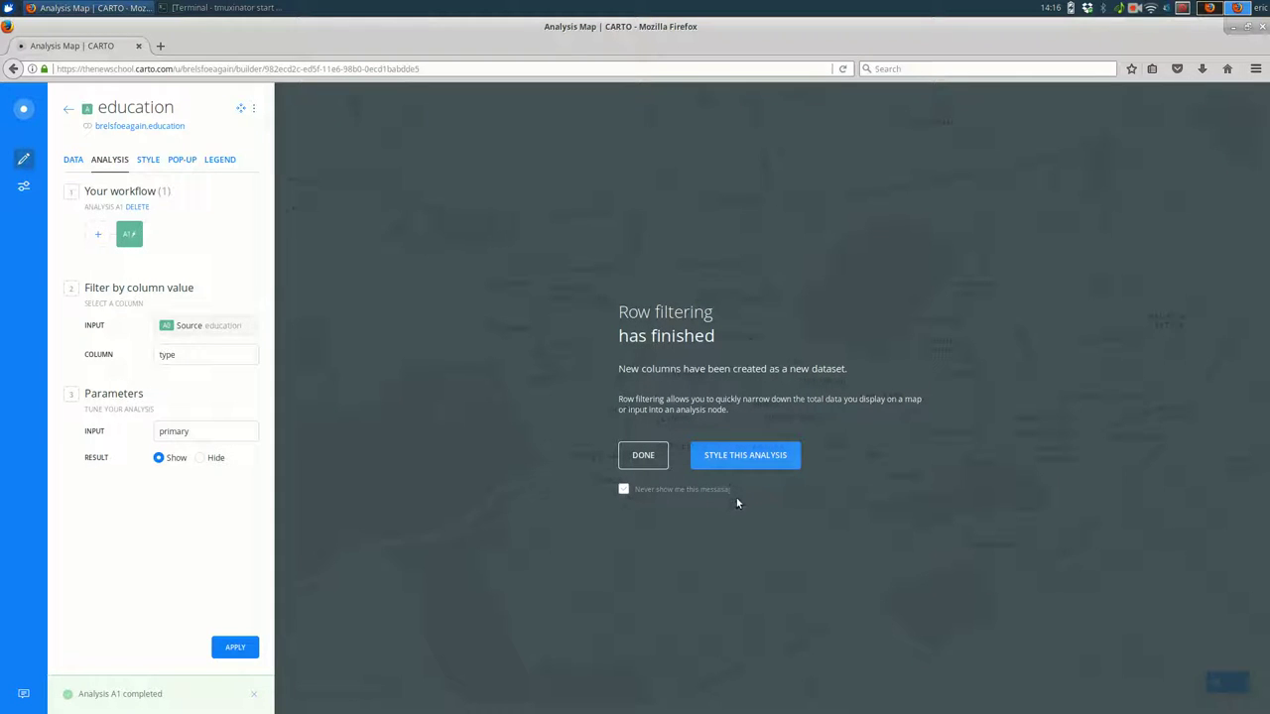
Dismiss the filtering notice for good, check the filtered table rows, then return to the map.
left_click(685, 490)
left_click(647, 458)
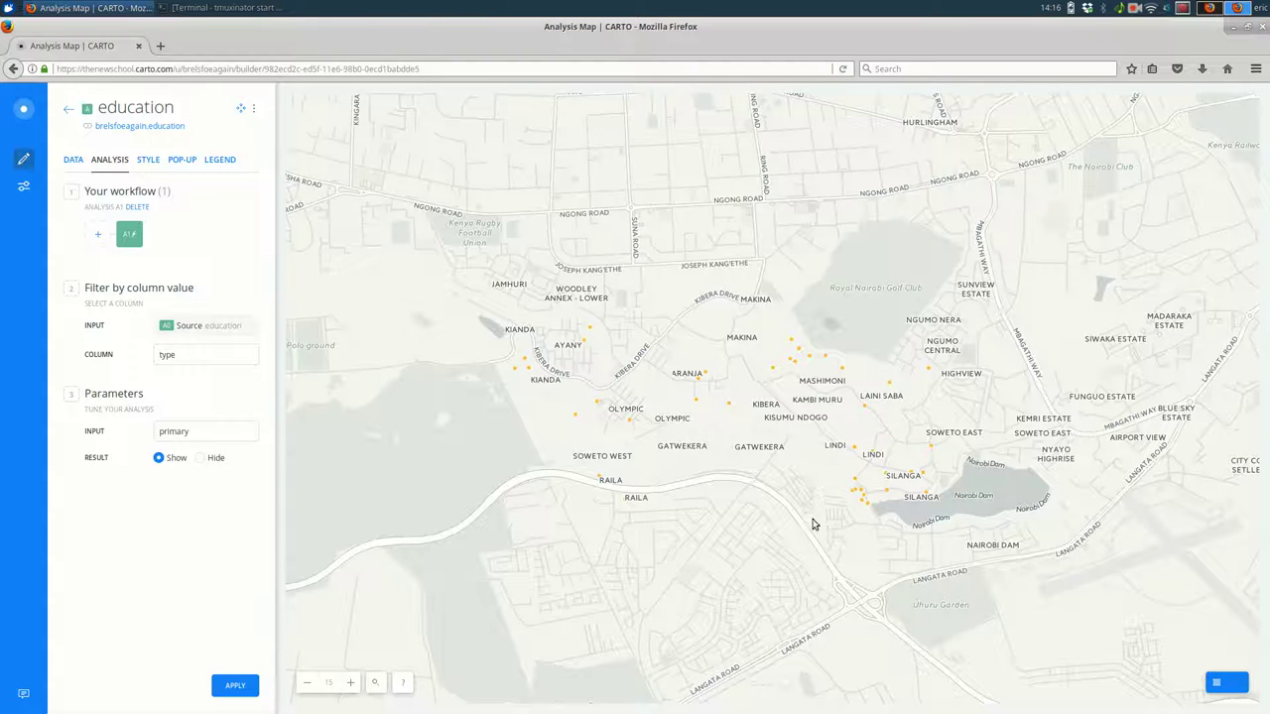
left_click(1216, 683)
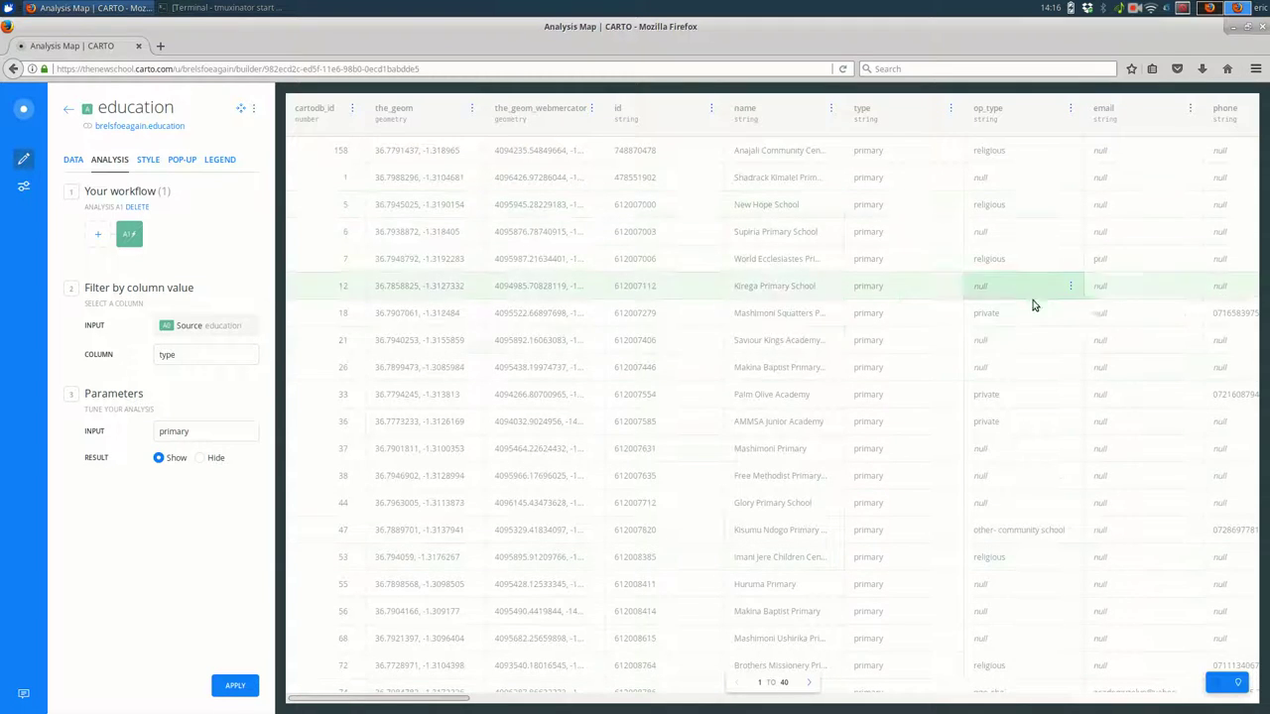
scroll(907, 352, "down", 3)
scroll(864, 538, "down", 3)
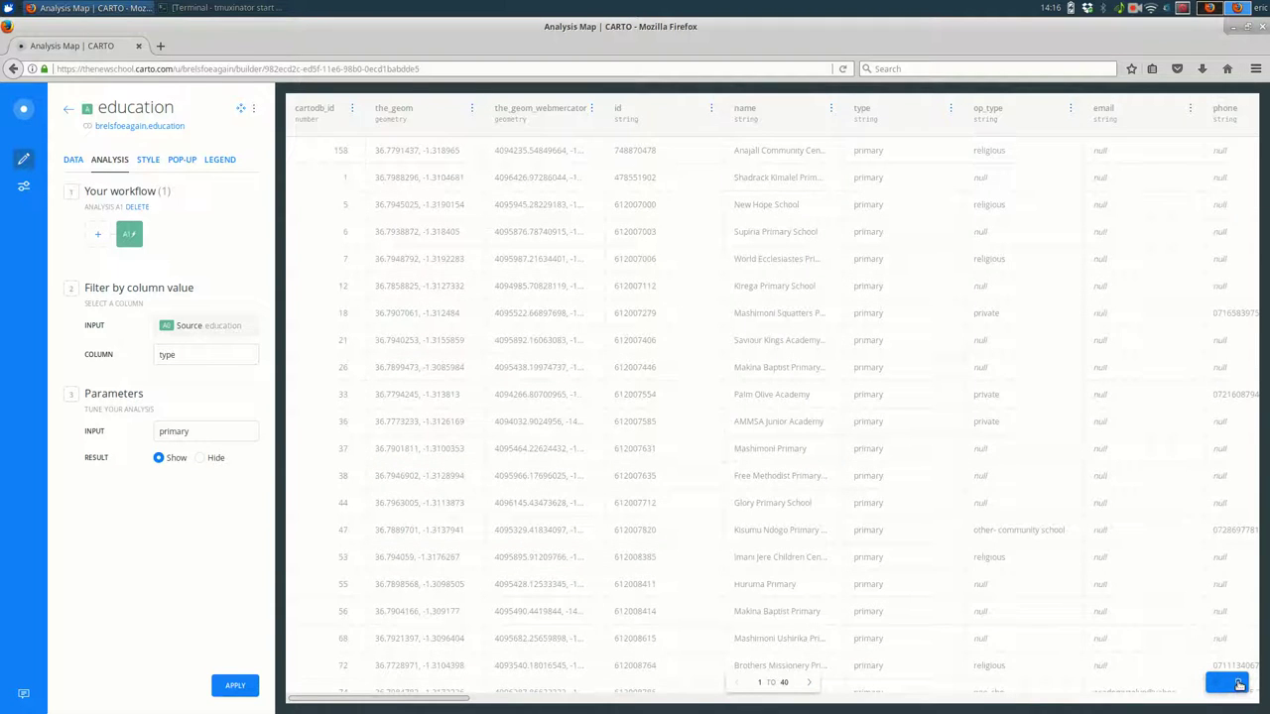
left_click(1239, 685)
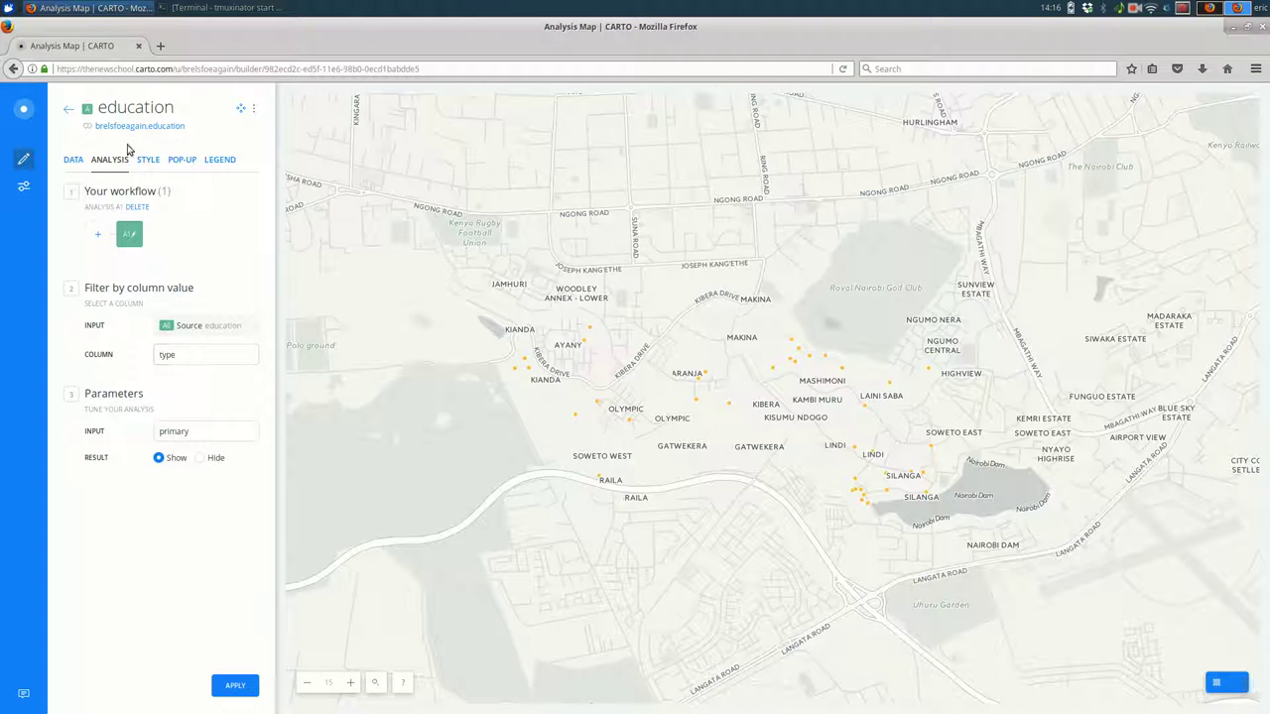
Reopen the education Filter analysis to review its column setting, then return to the layers list.
left_click(71, 161)
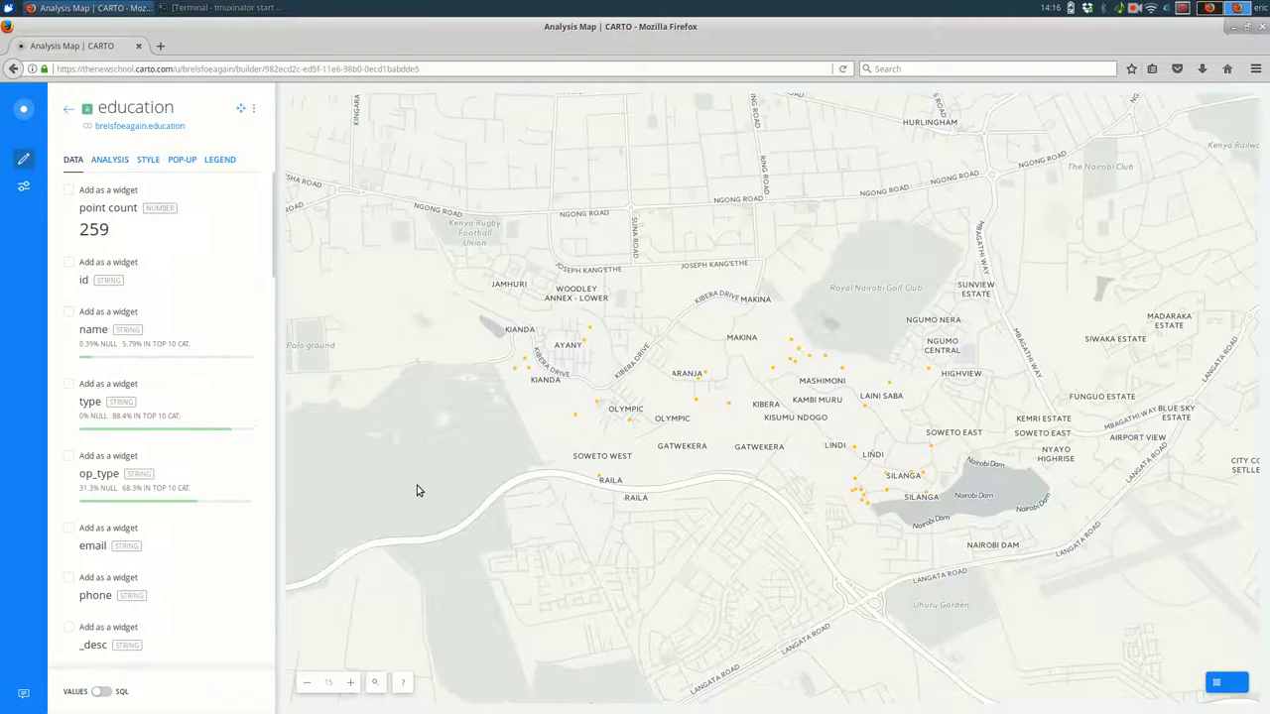
left_click(64, 108)
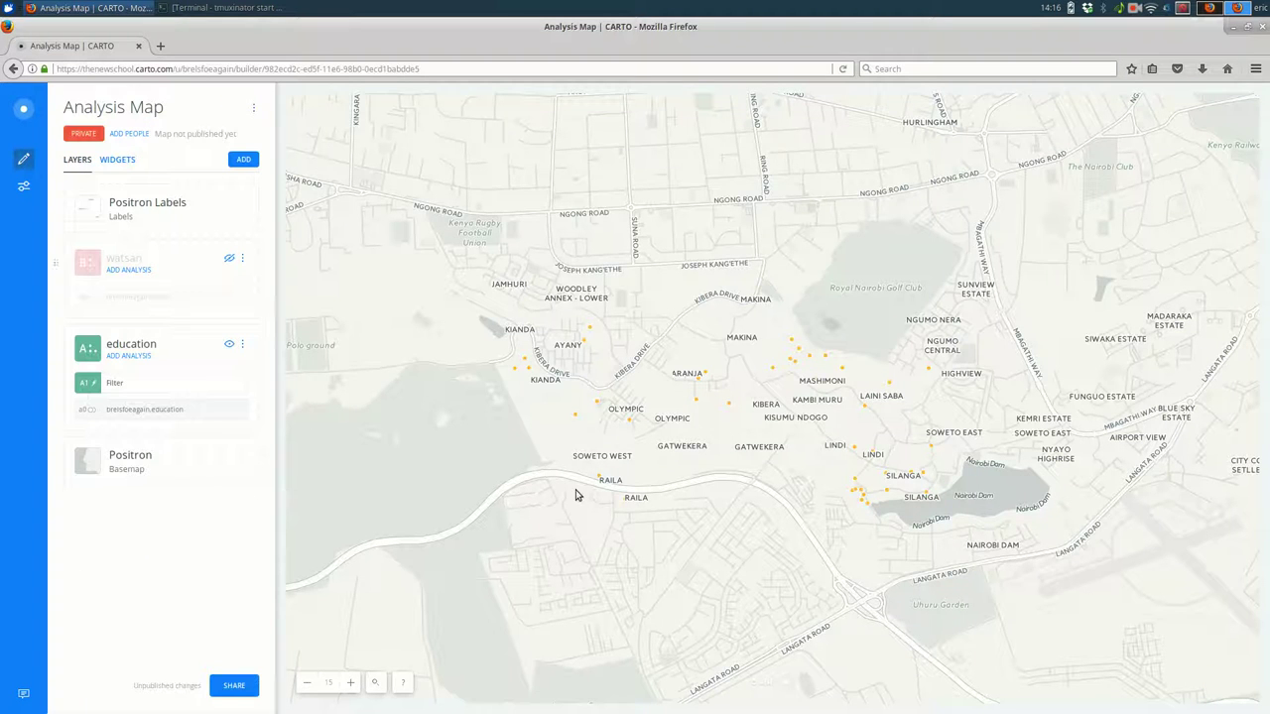
left_click(121, 385)
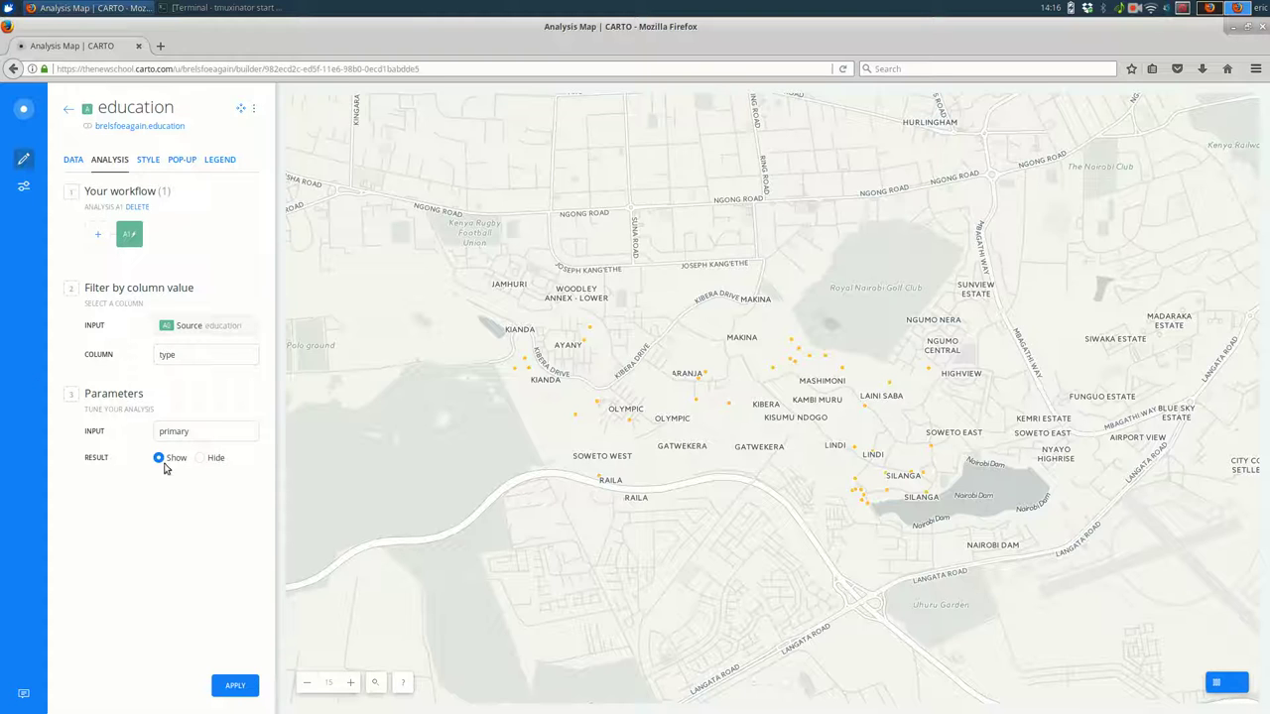
left_click(214, 357)
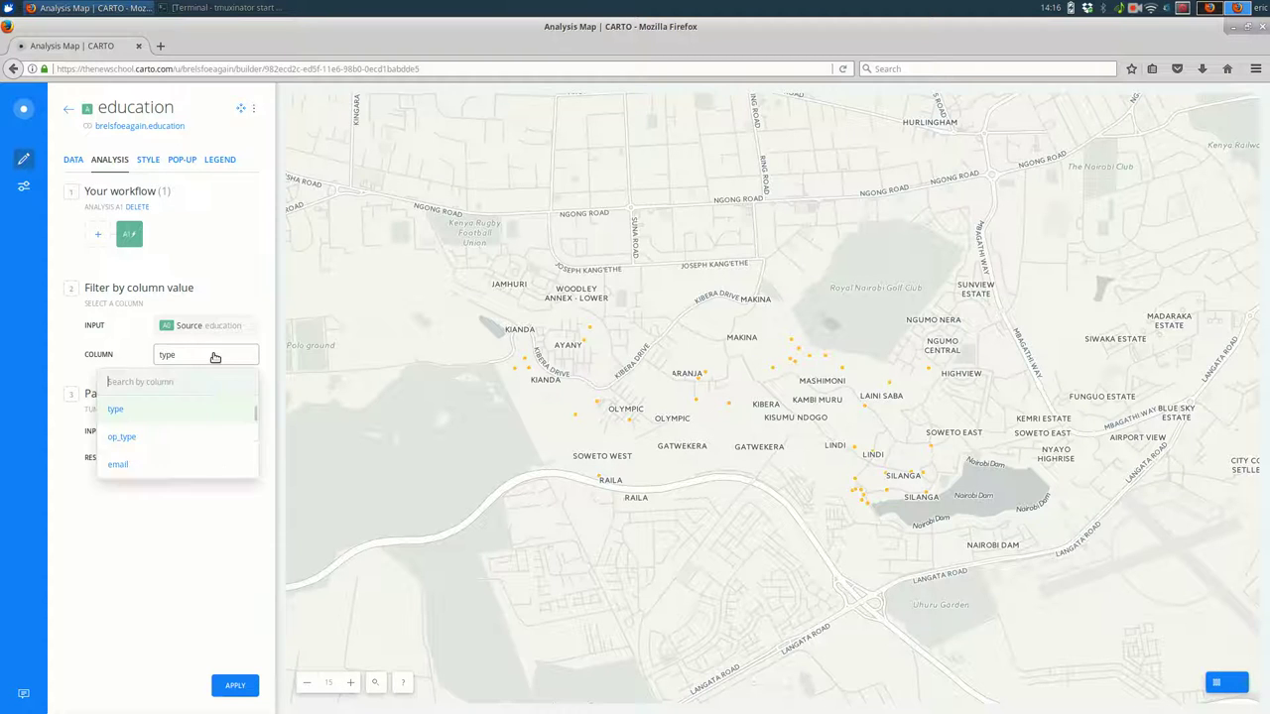
left_click(214, 355)
left_click(225, 627)
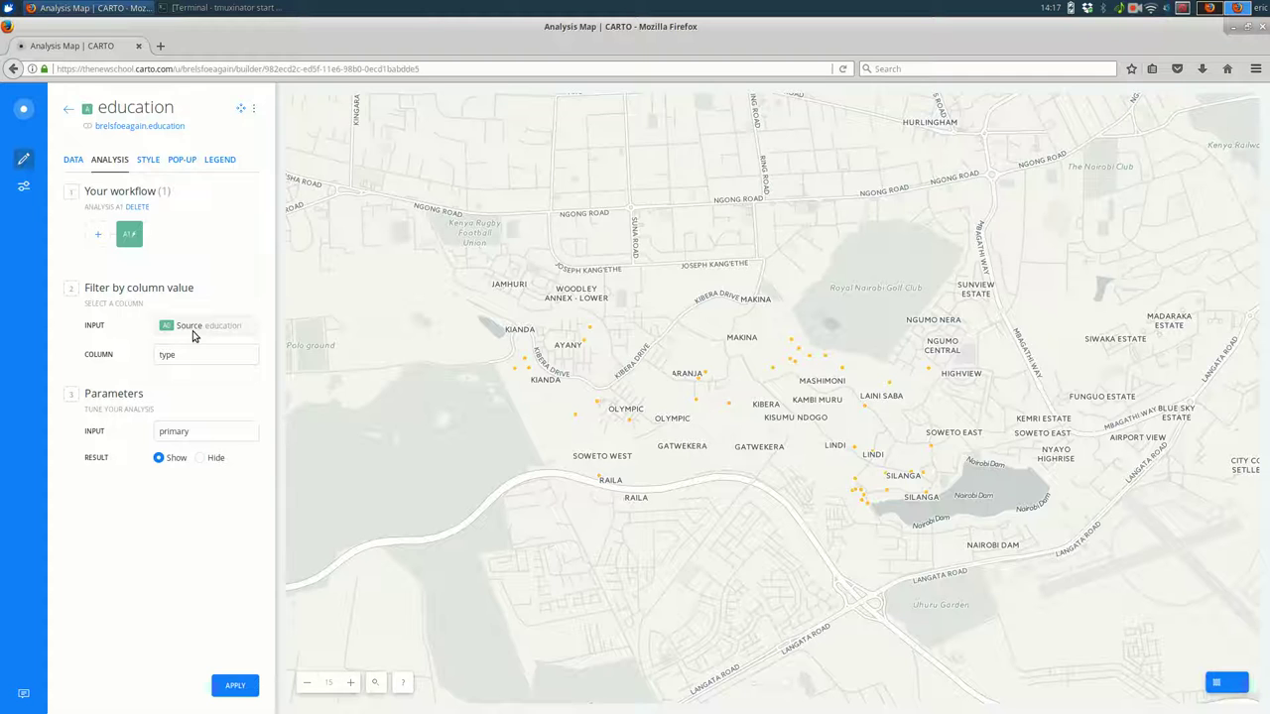
left_click(67, 108)
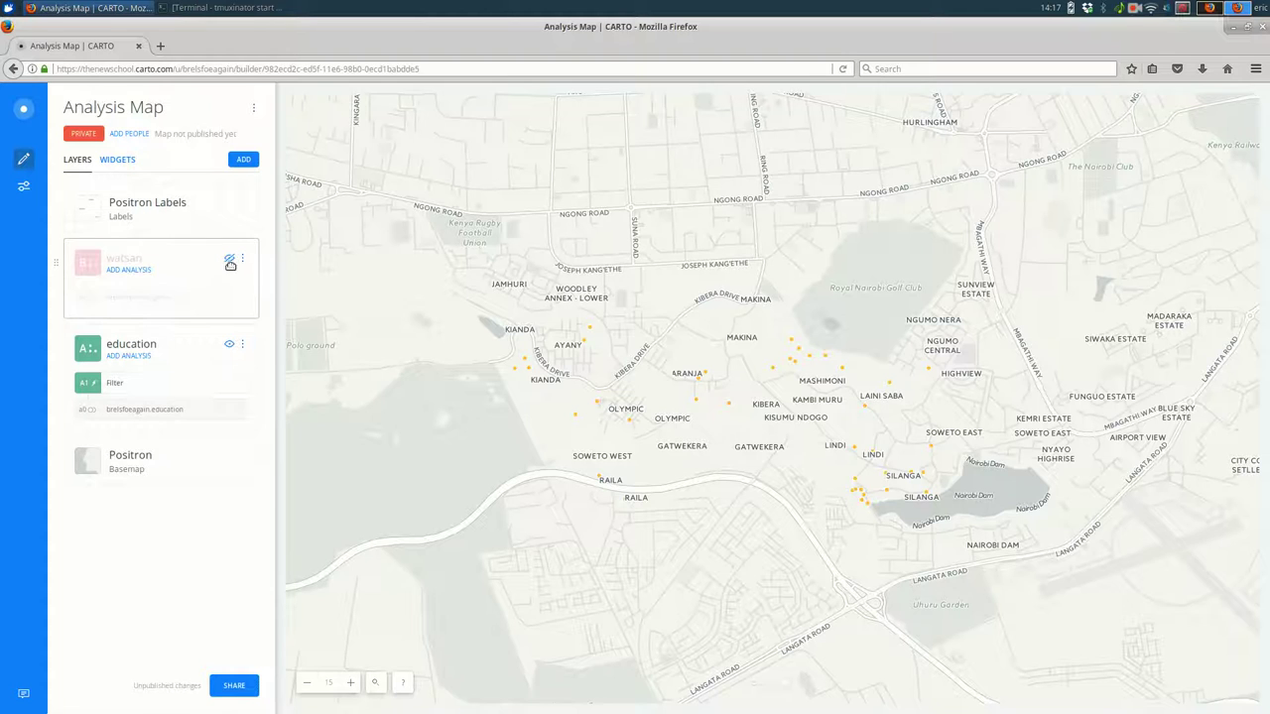
Show the hidden watsan layer and review the education layer's analysis workflow.
left_click(230, 262)
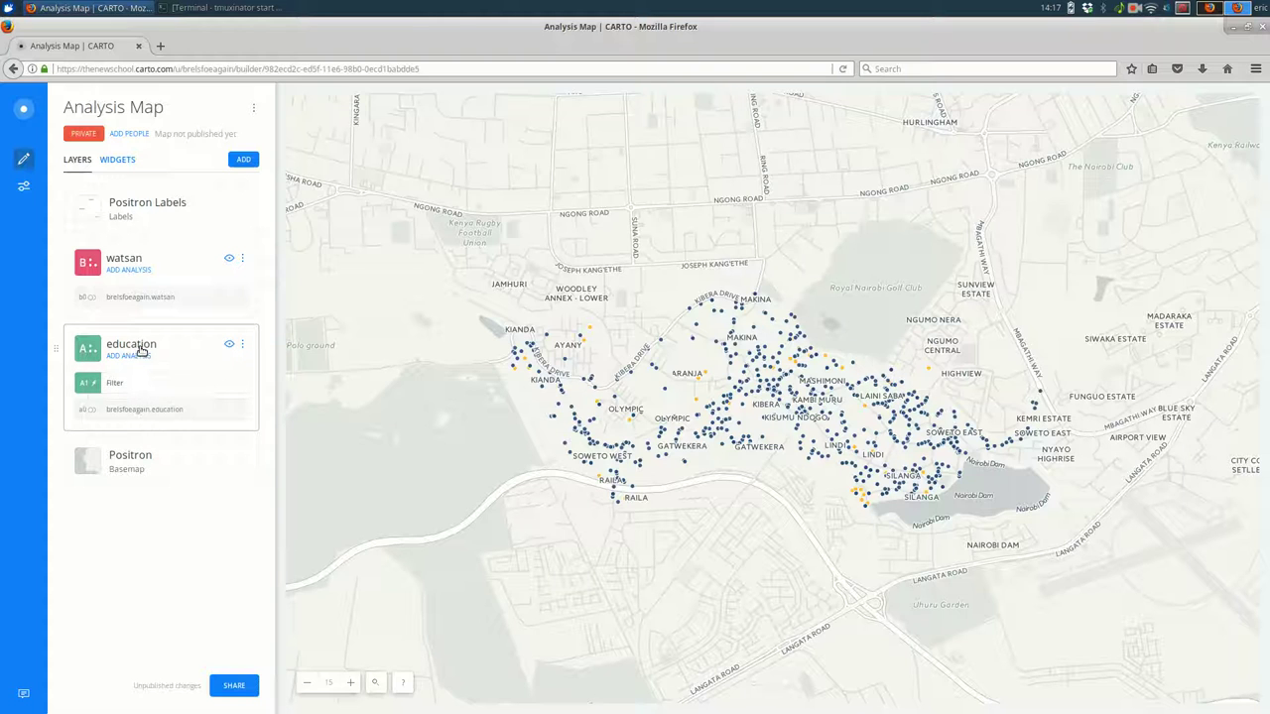
left_click(141, 345)
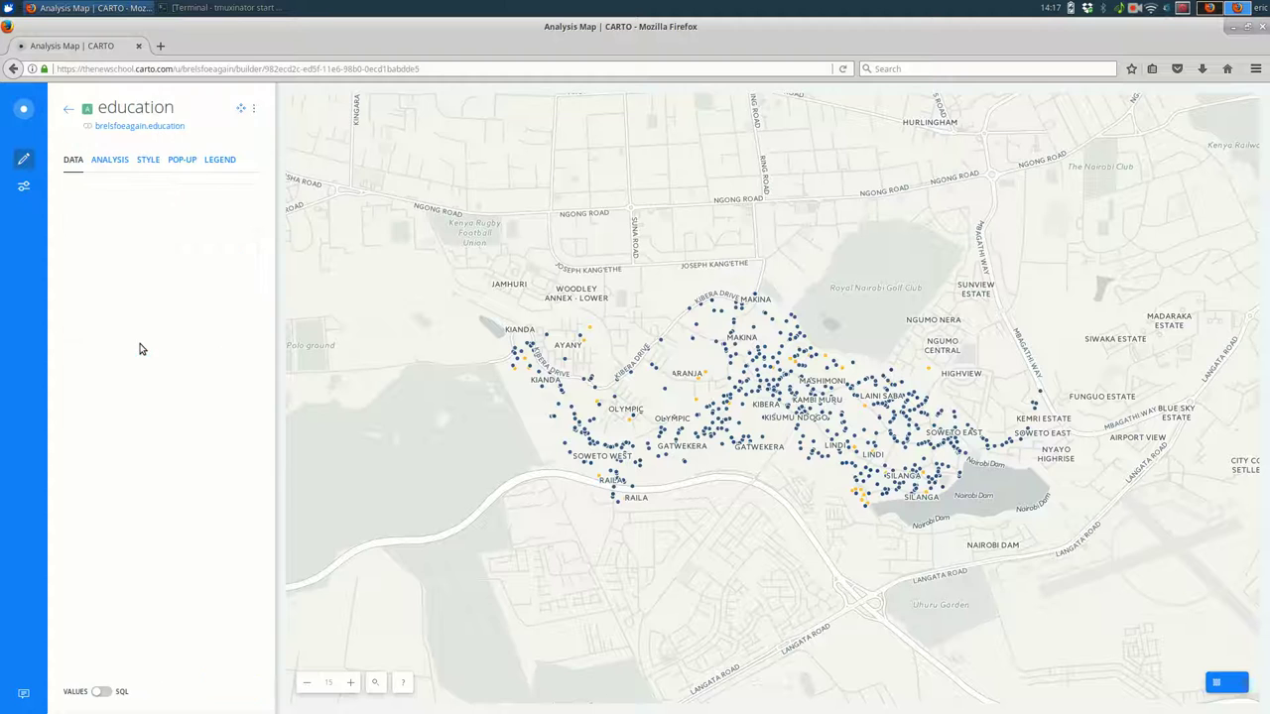
left_click(109, 161)
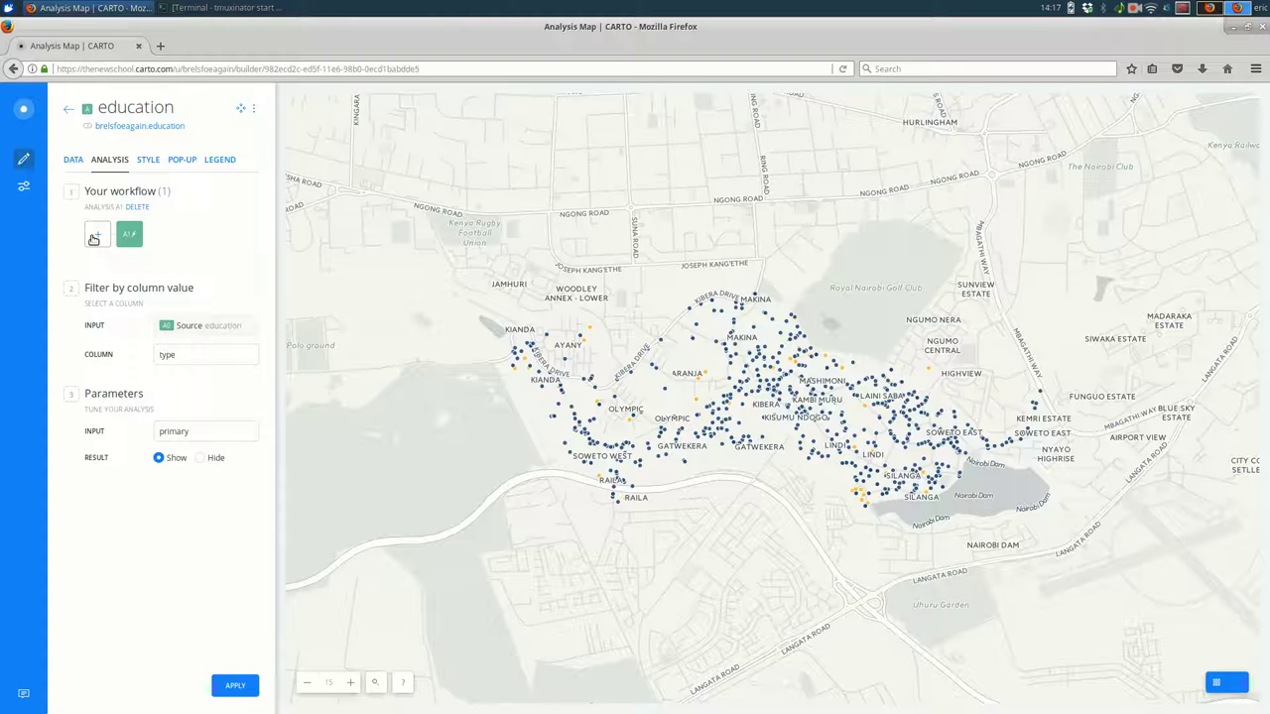
left_click(68, 109)
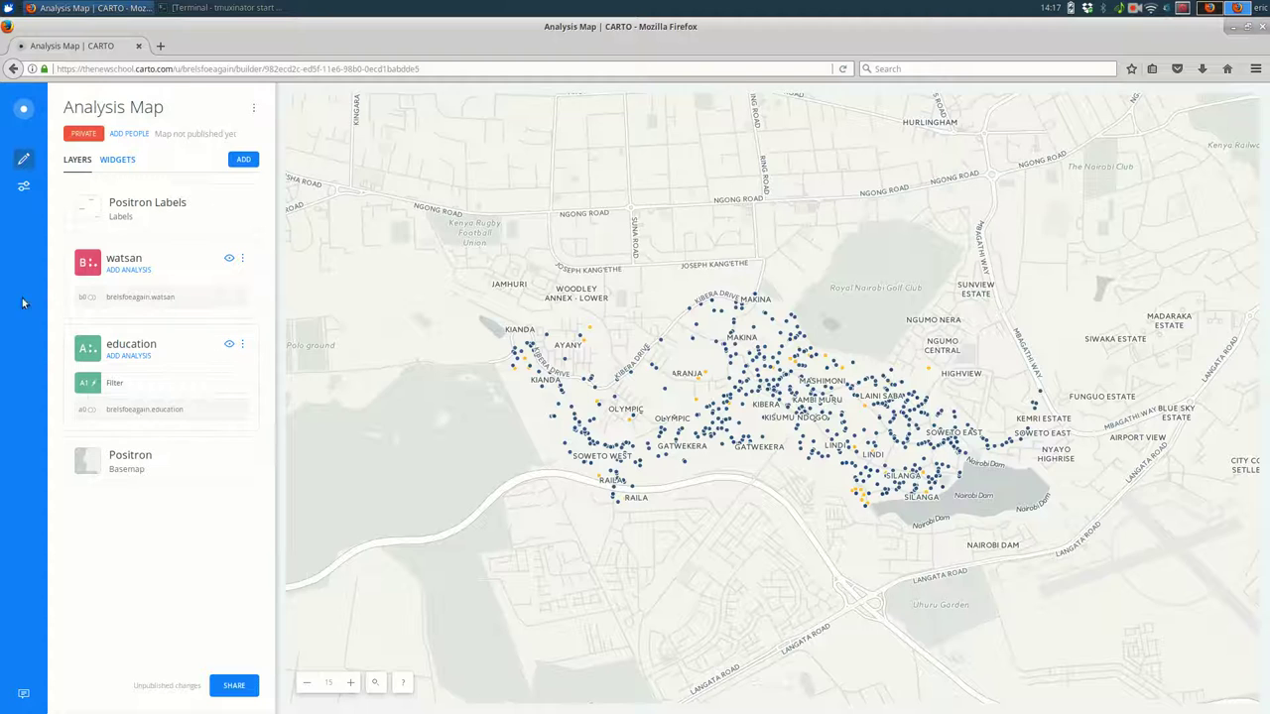
Add a Create areas of influence step to education from the analysis catalog.
left_click(128, 357)
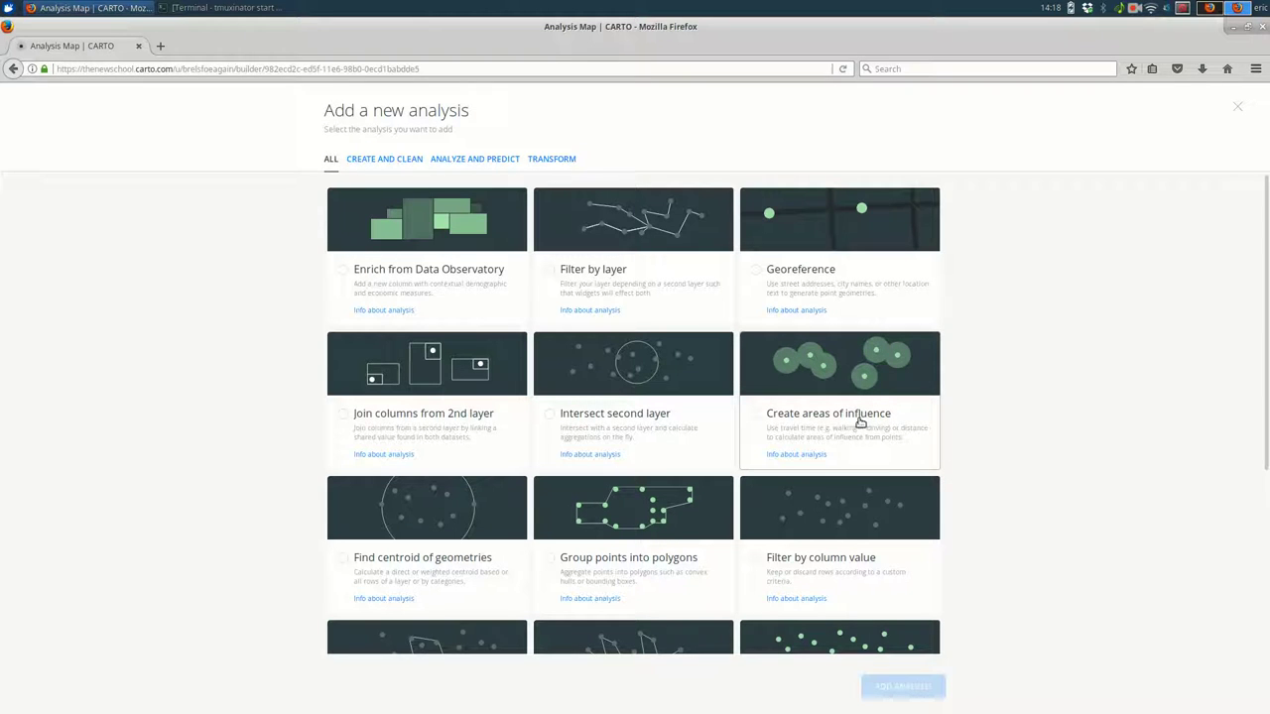
left_click(860, 423)
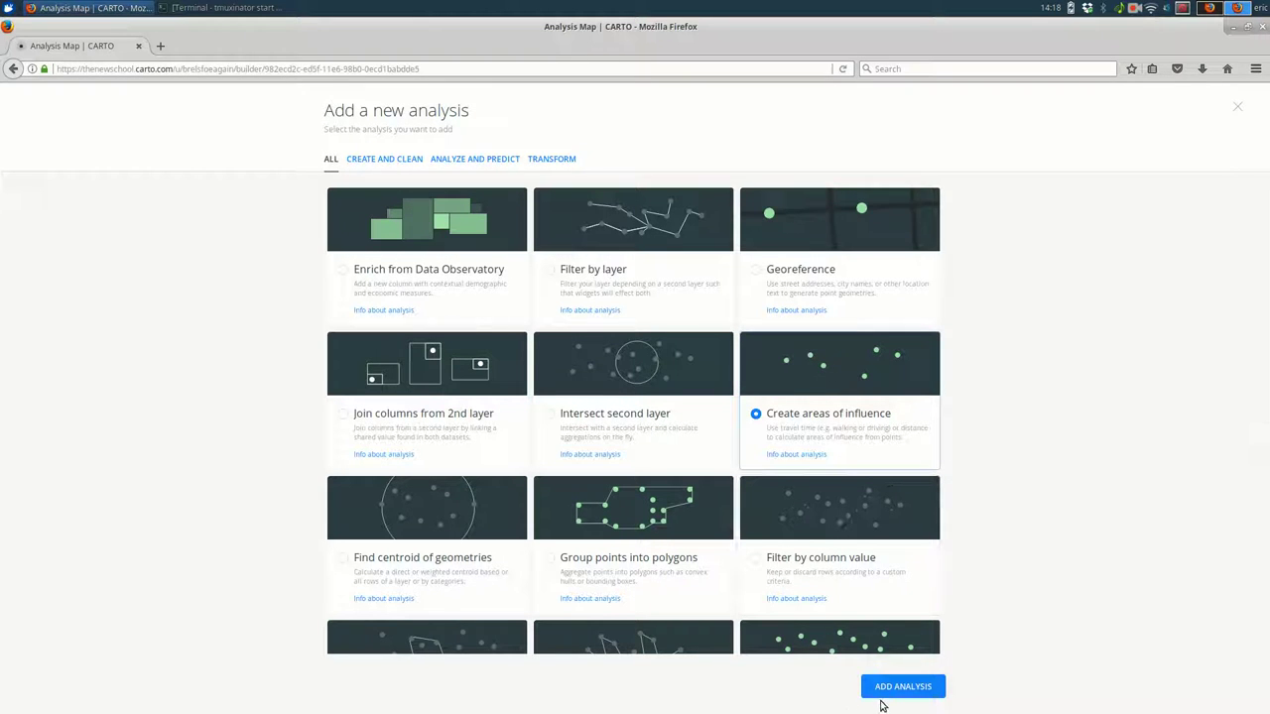
left_click(902, 687)
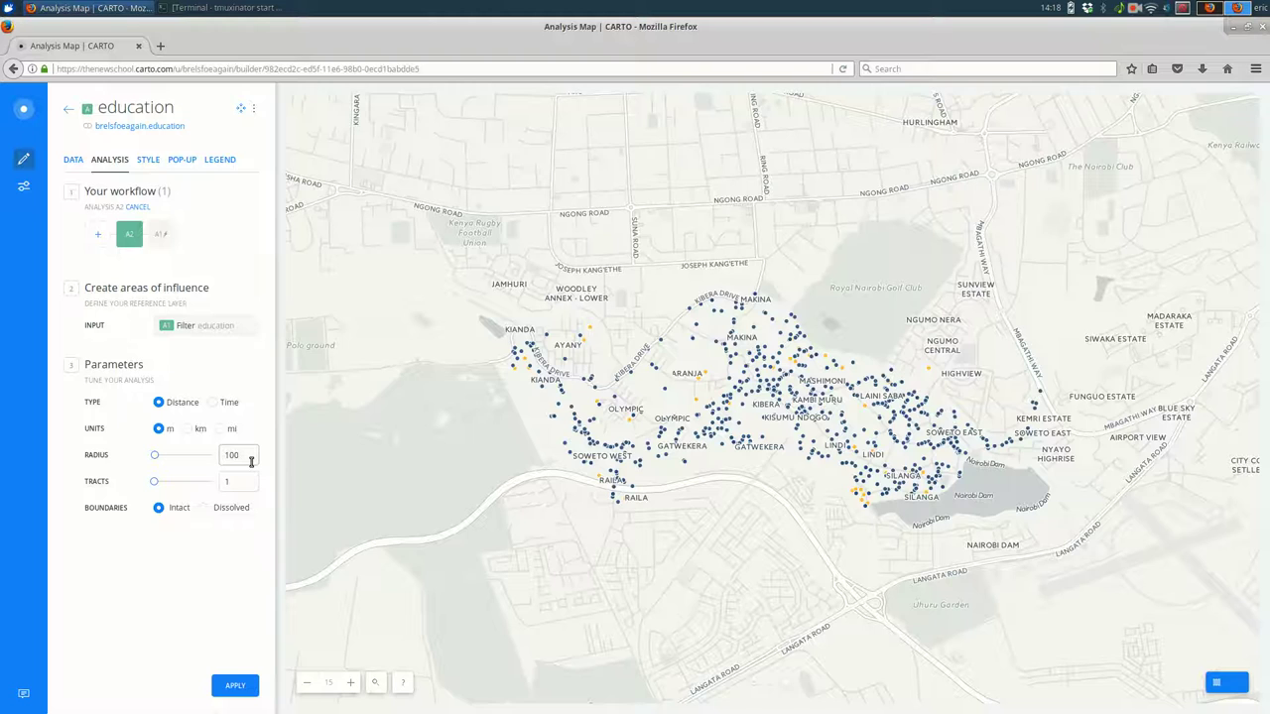
Apply the areas of influence with a 150 m radius, then rerun it at 120 m.
left_click_drag(251, 459, 229, 457)
type("5")
left_click(250, 687)
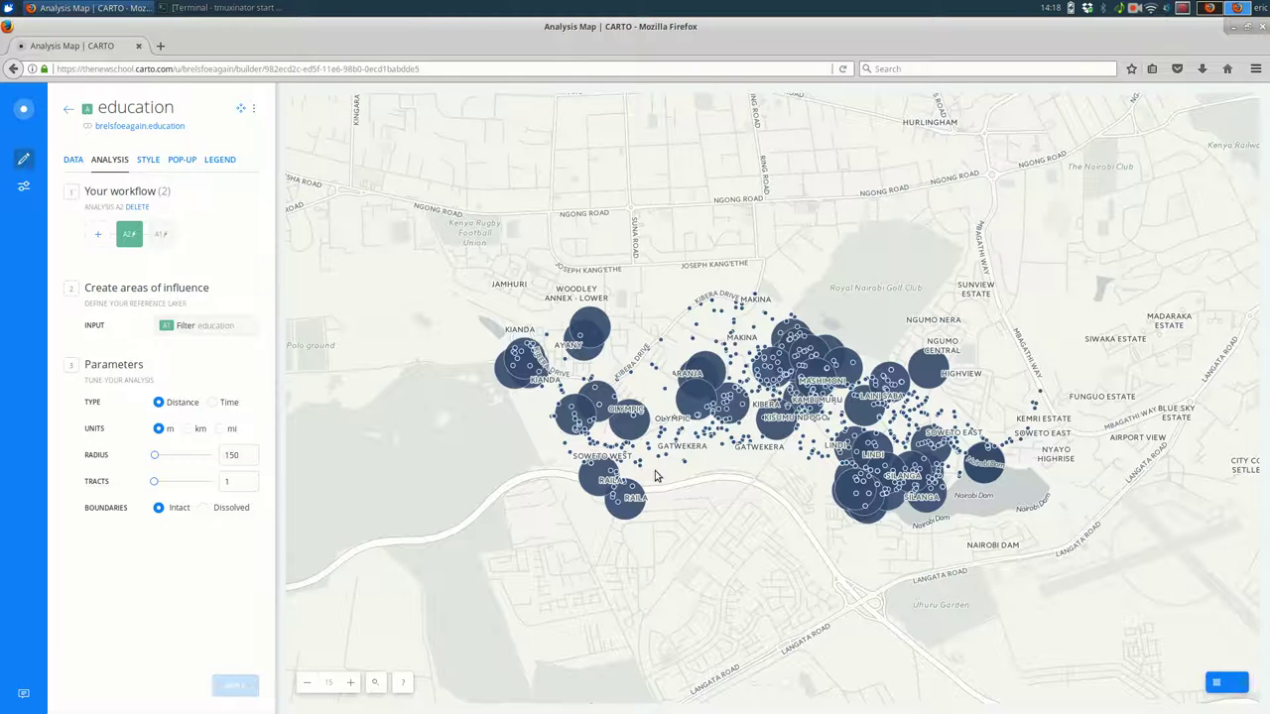
left_click(238, 457)
key("BackSpace")
type("2")
left_click(227, 687)
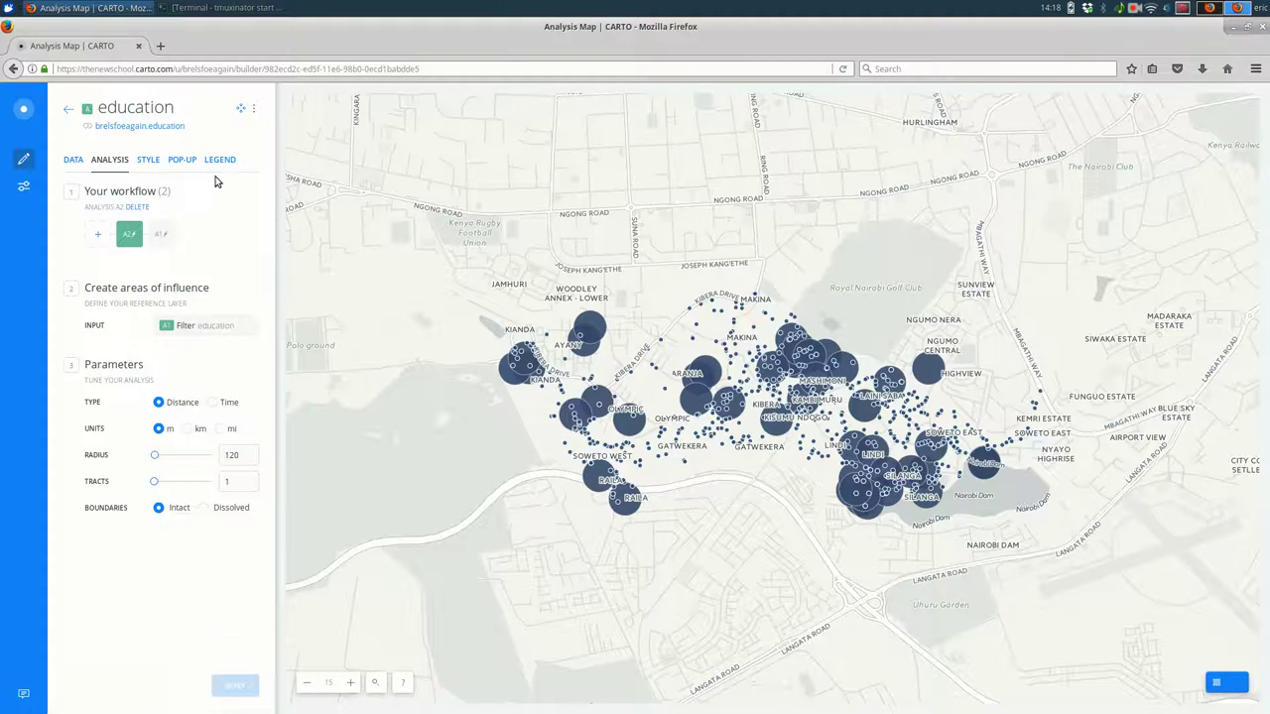
left_click(68, 109)
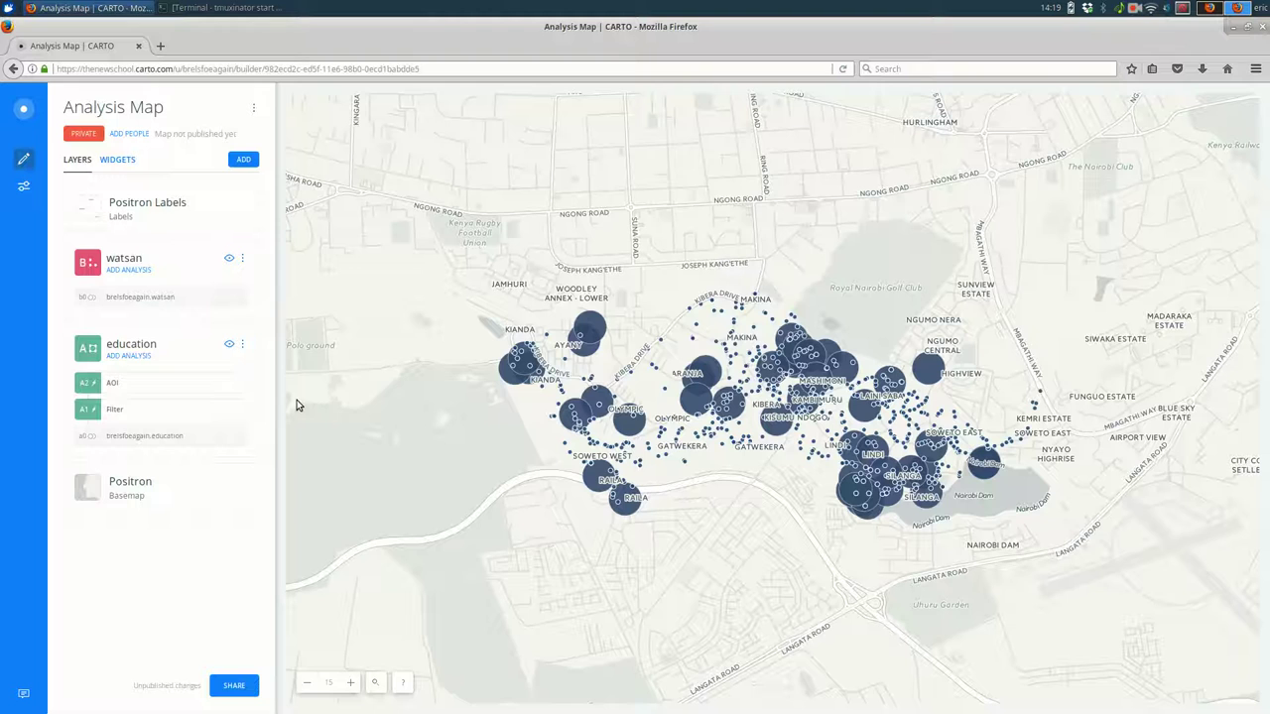
Add an Intersect second layer analysis to the watsan layer.
left_click(126, 271)
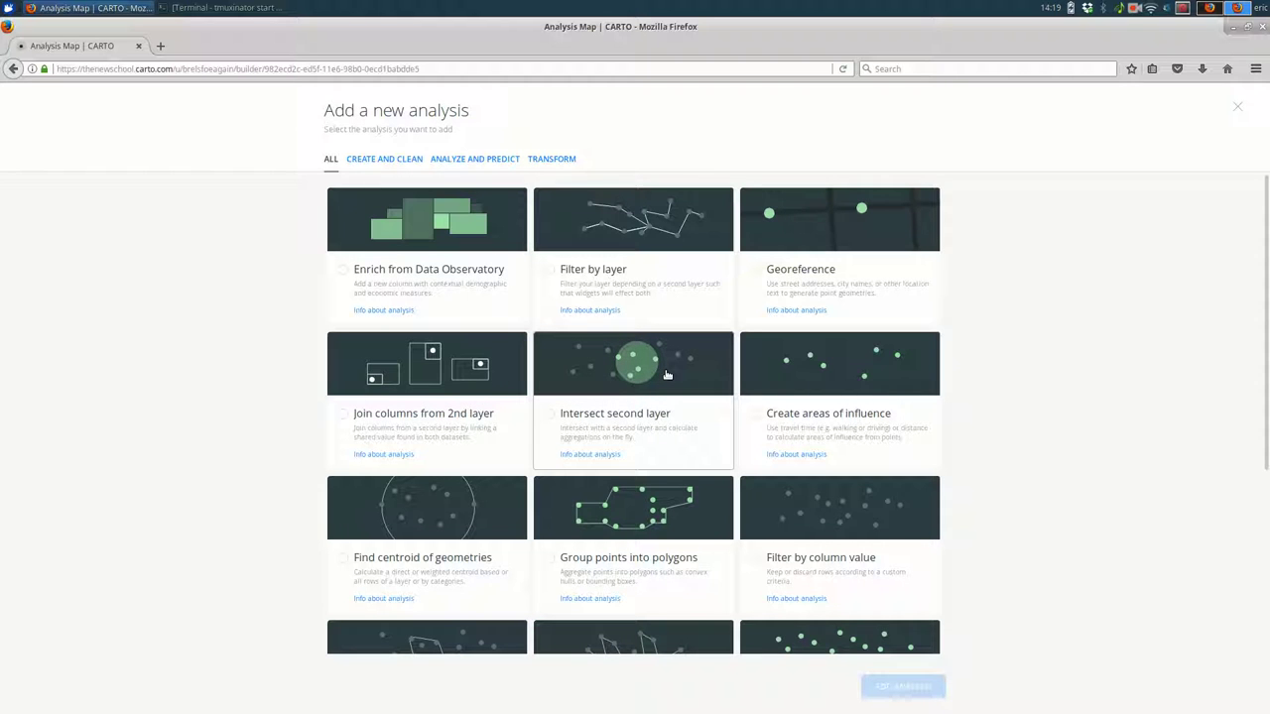
scroll(666, 374, "down", 5)
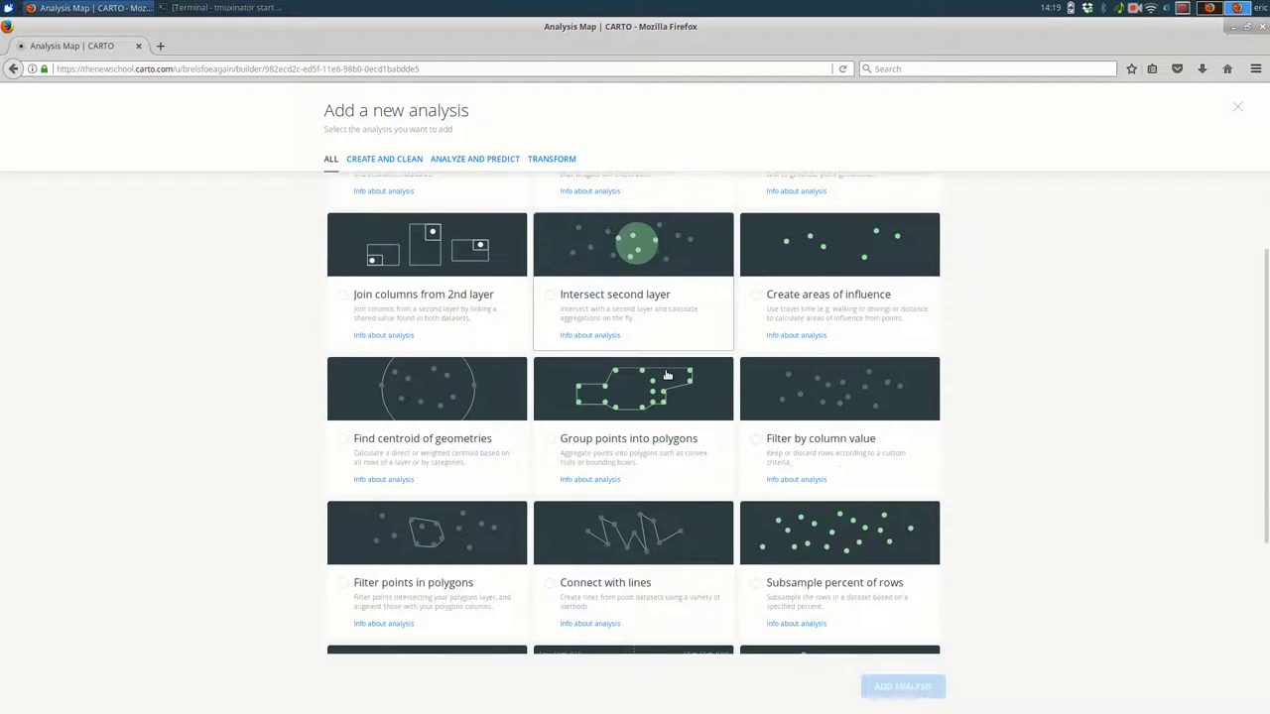
scroll(666, 374, "up", 5)
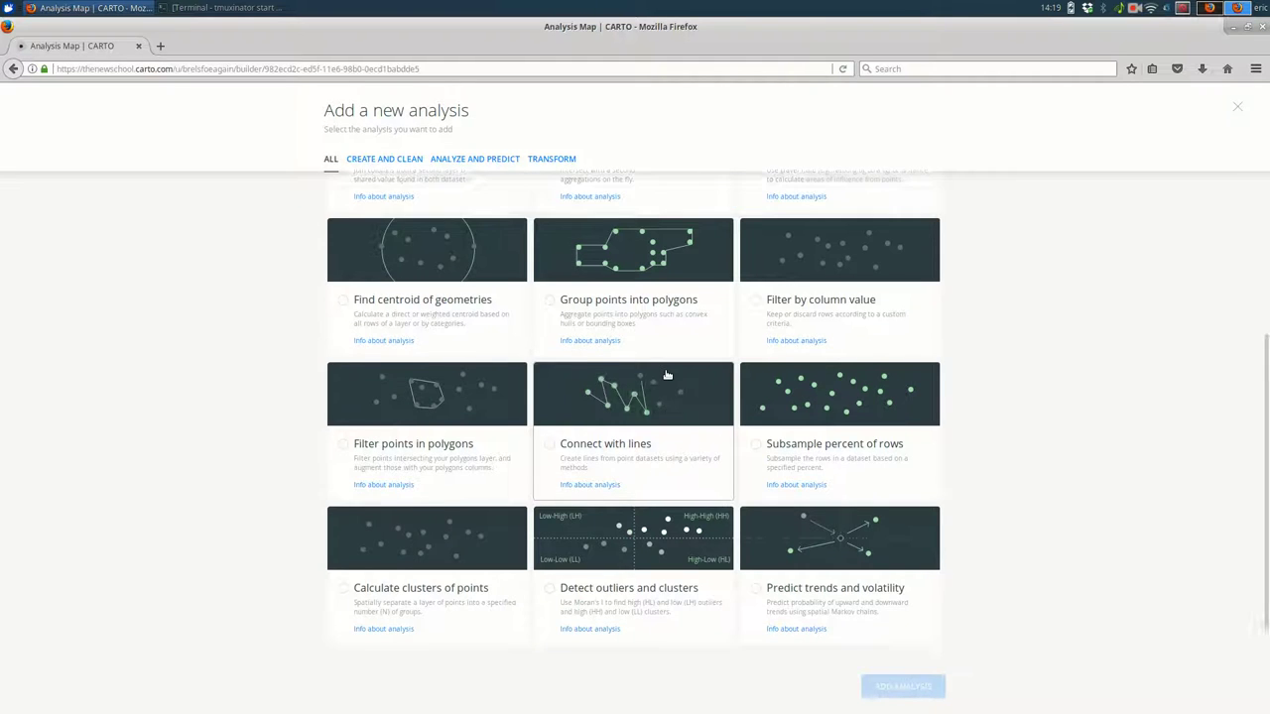
left_click(667, 374)
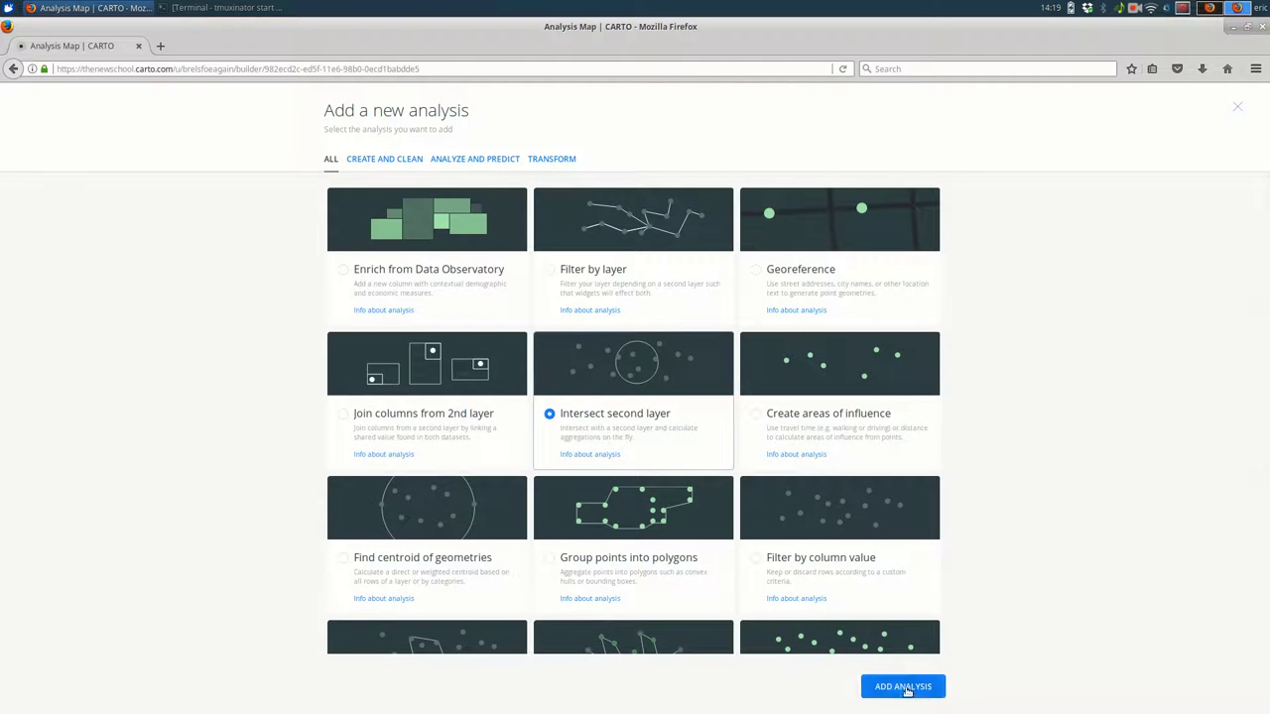
left_click(903, 685)
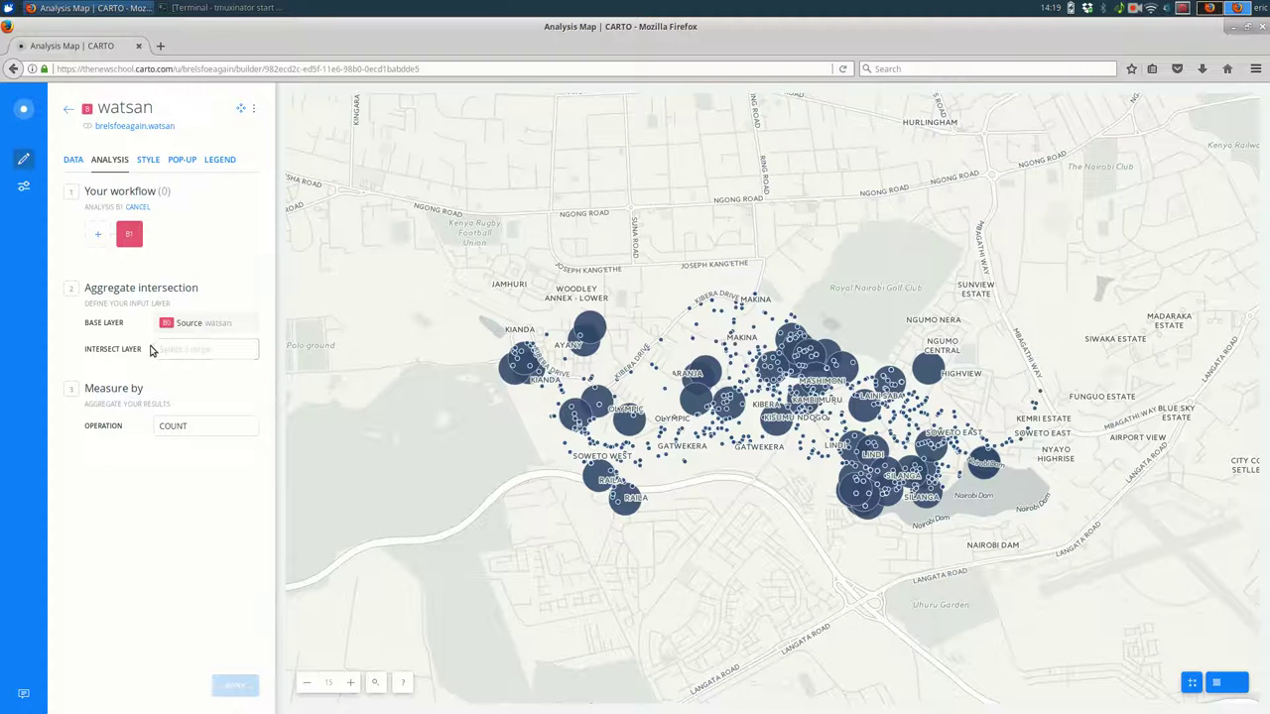
Set the intersect layer to AOI education and apply the COUNT intersection.
left_click(179, 357)
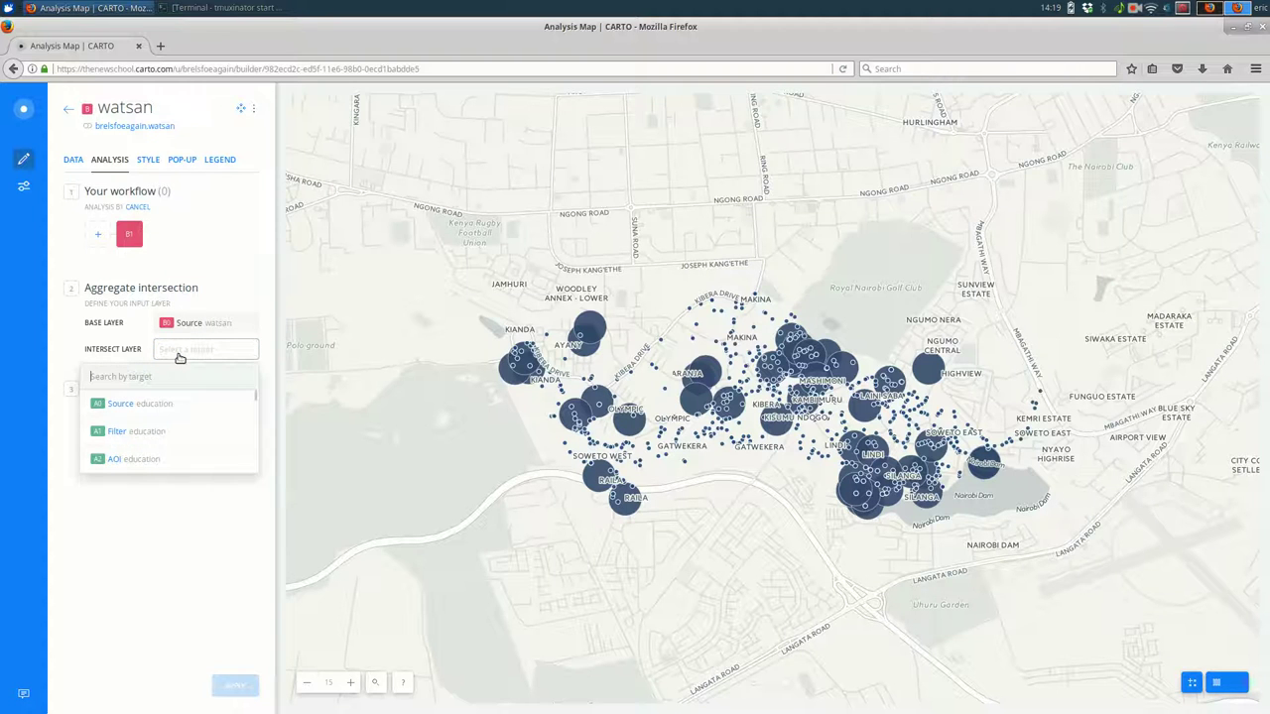
left_click(218, 458)
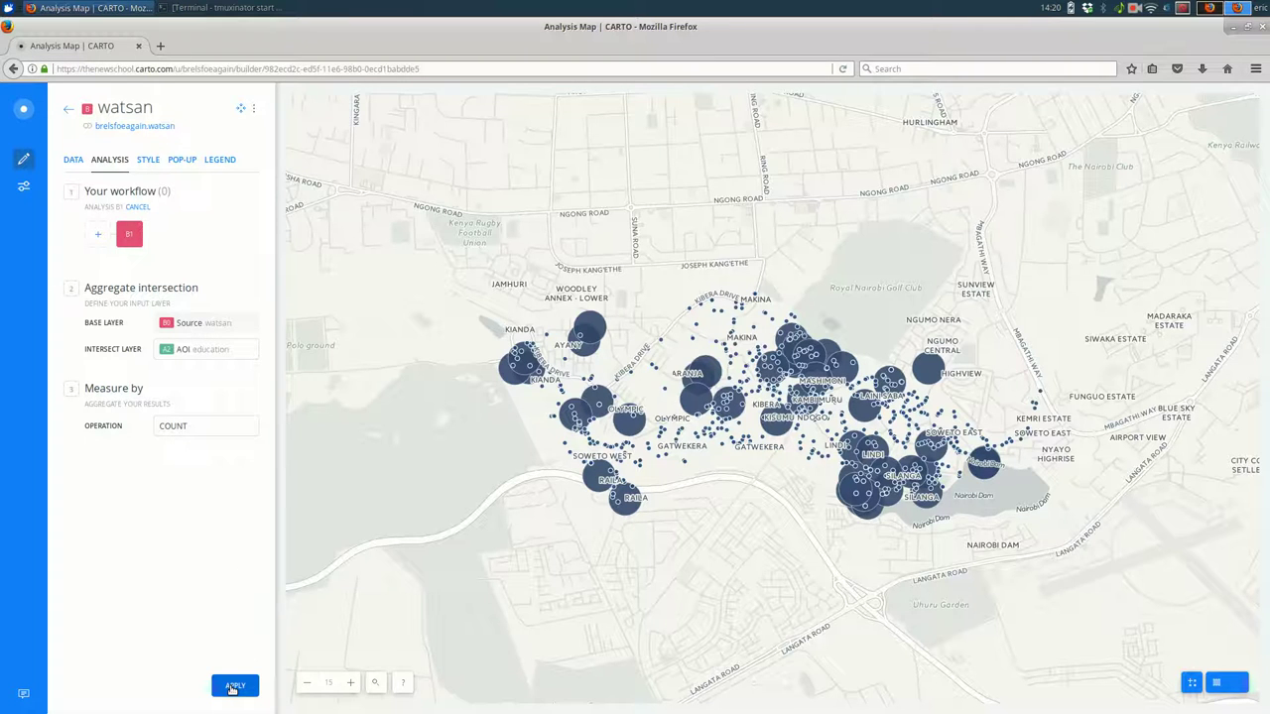
left_click(234, 687)
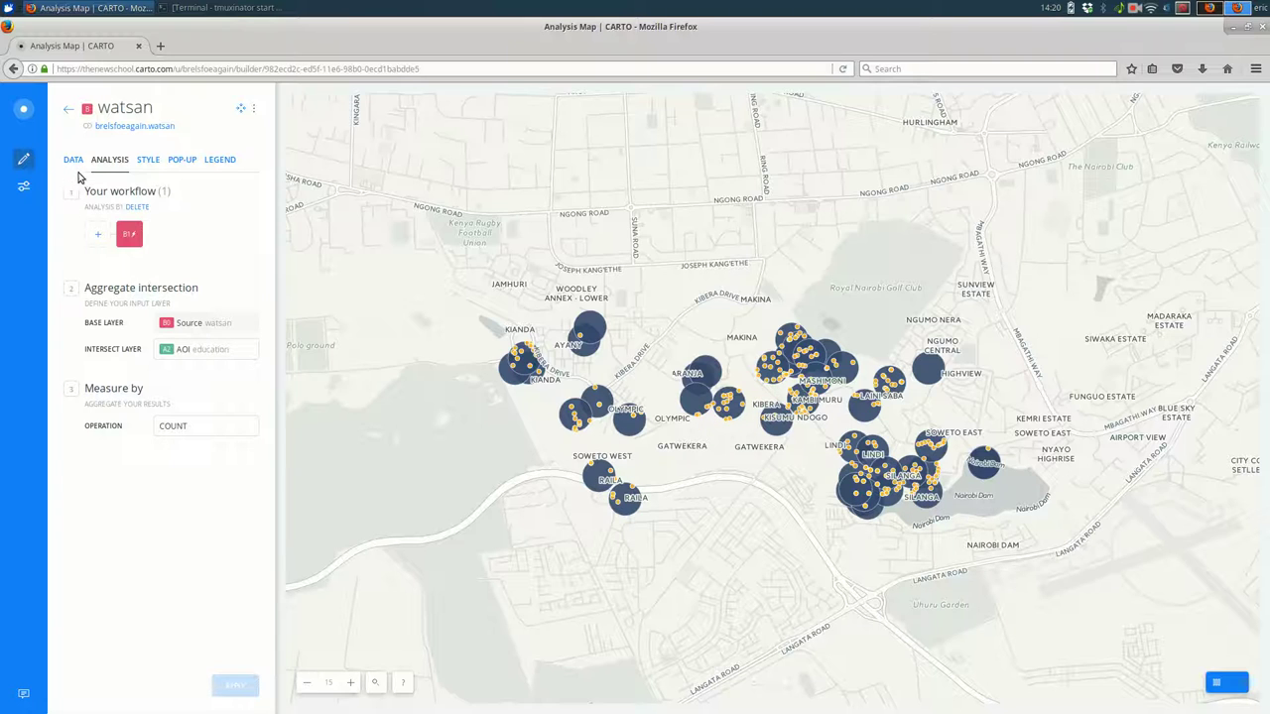
Drag education's A1 Filter node out into a separate layer C.
left_click(67, 113)
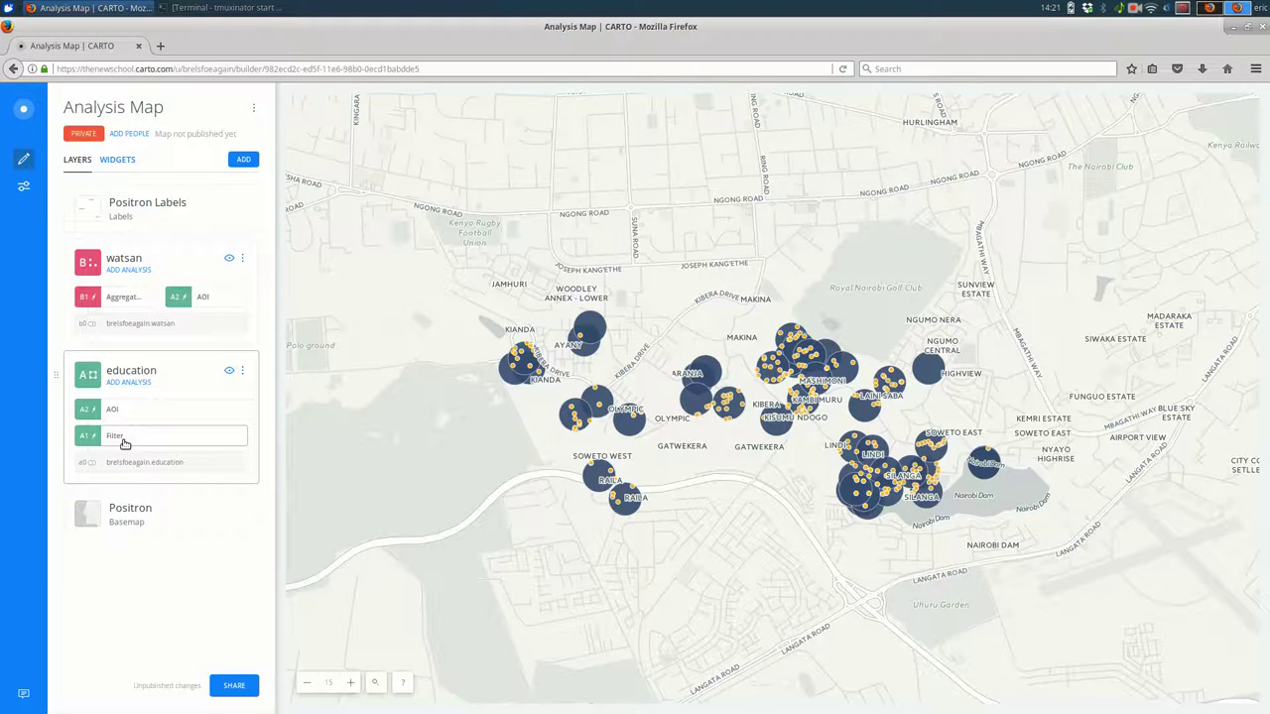
left_click_drag(124, 443, 122, 360)
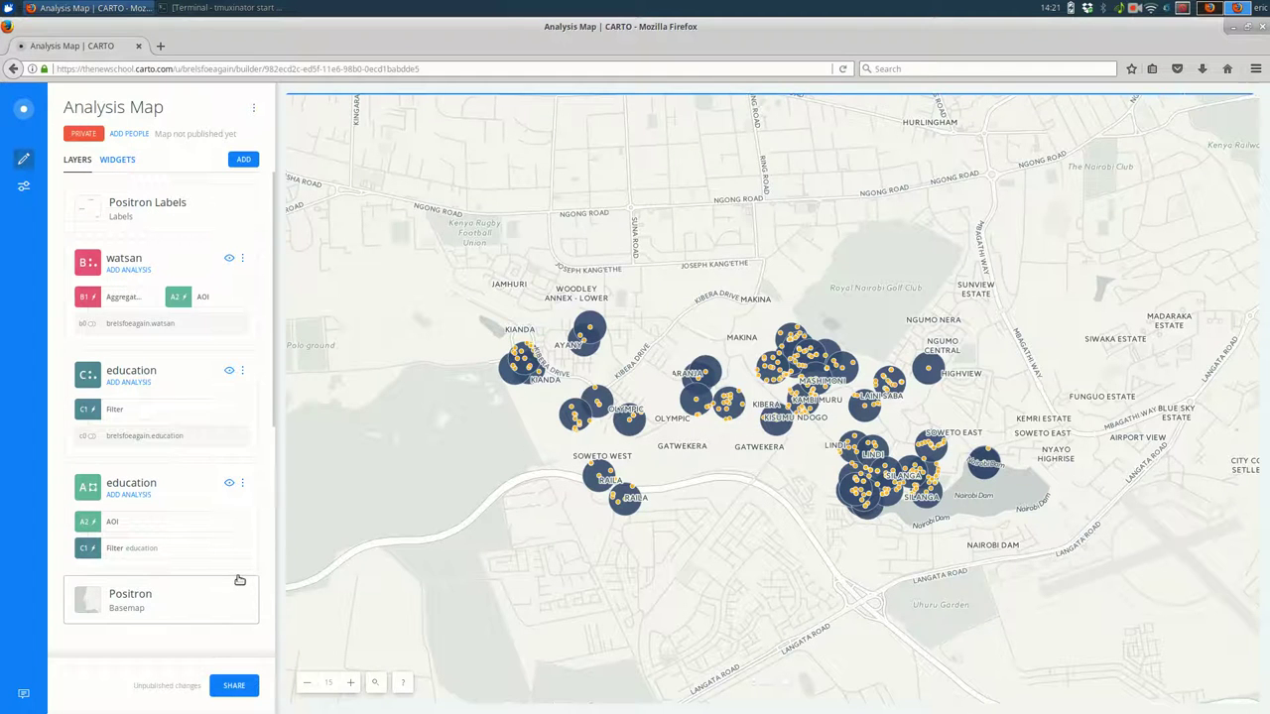
Style the education points with green fill #1bcf15 and stroke width 0.
left_click(139, 375)
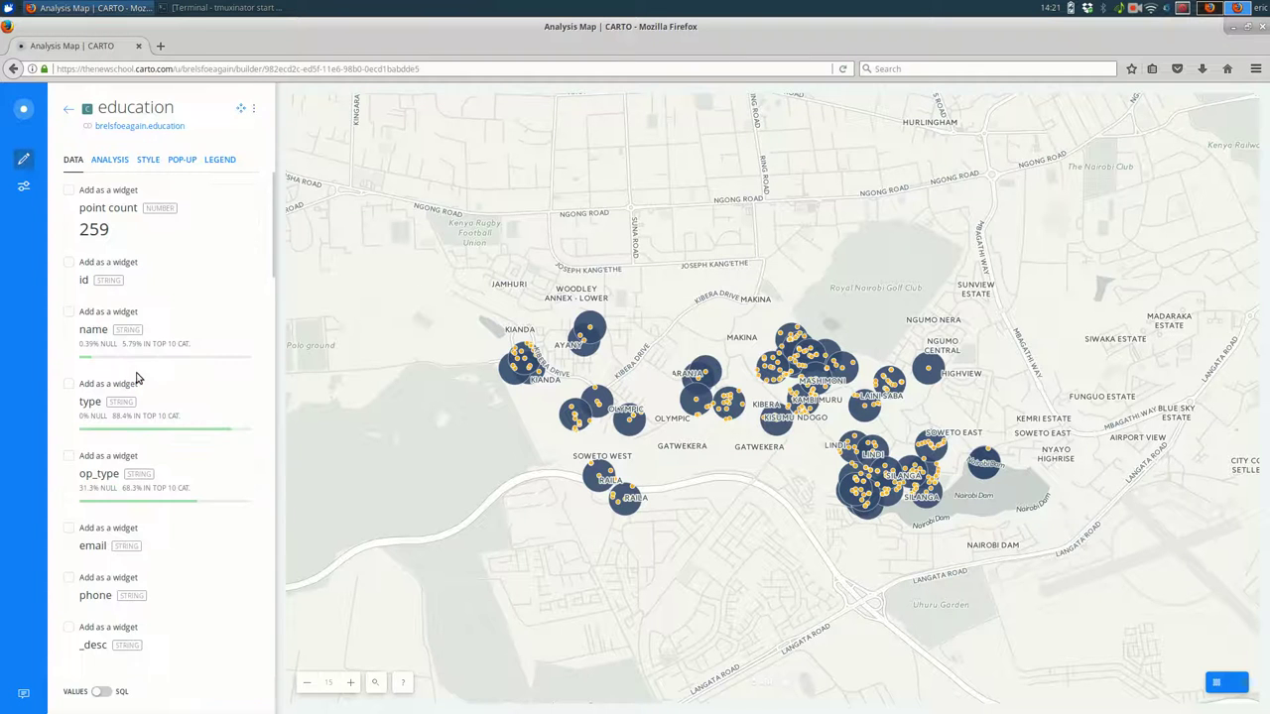
left_click(143, 162)
left_click(192, 331)
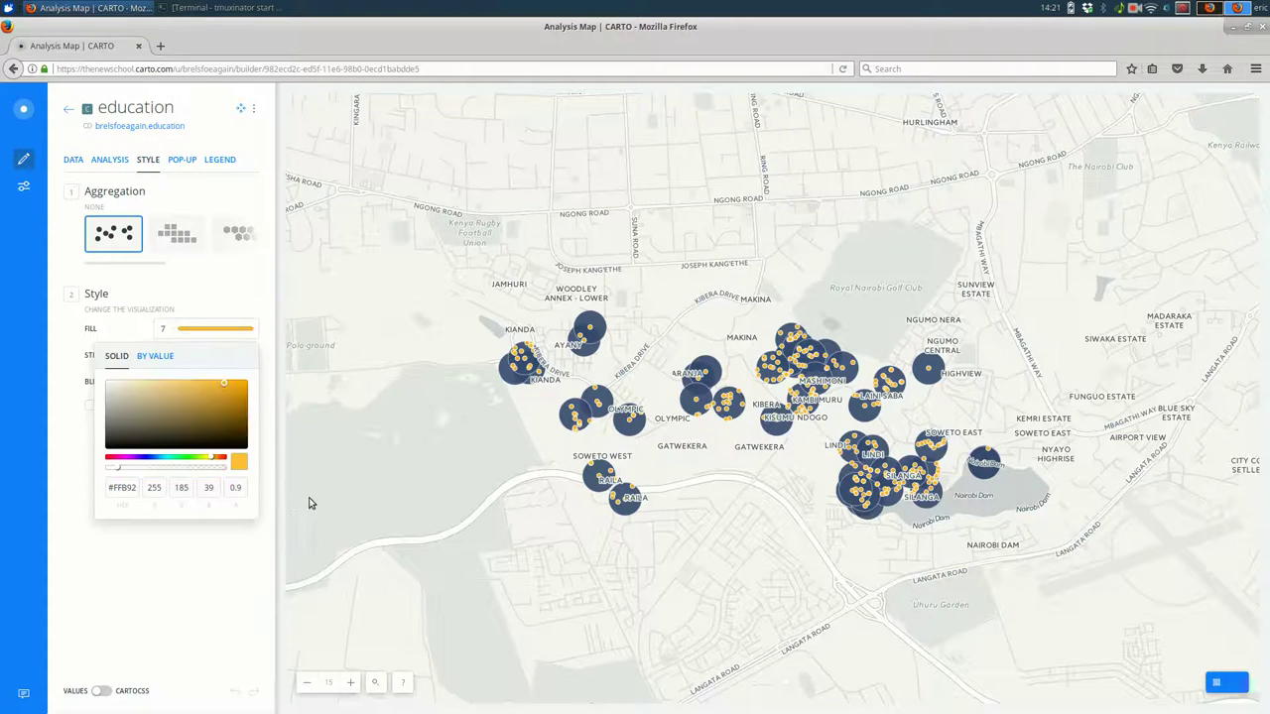
left_click(184, 457)
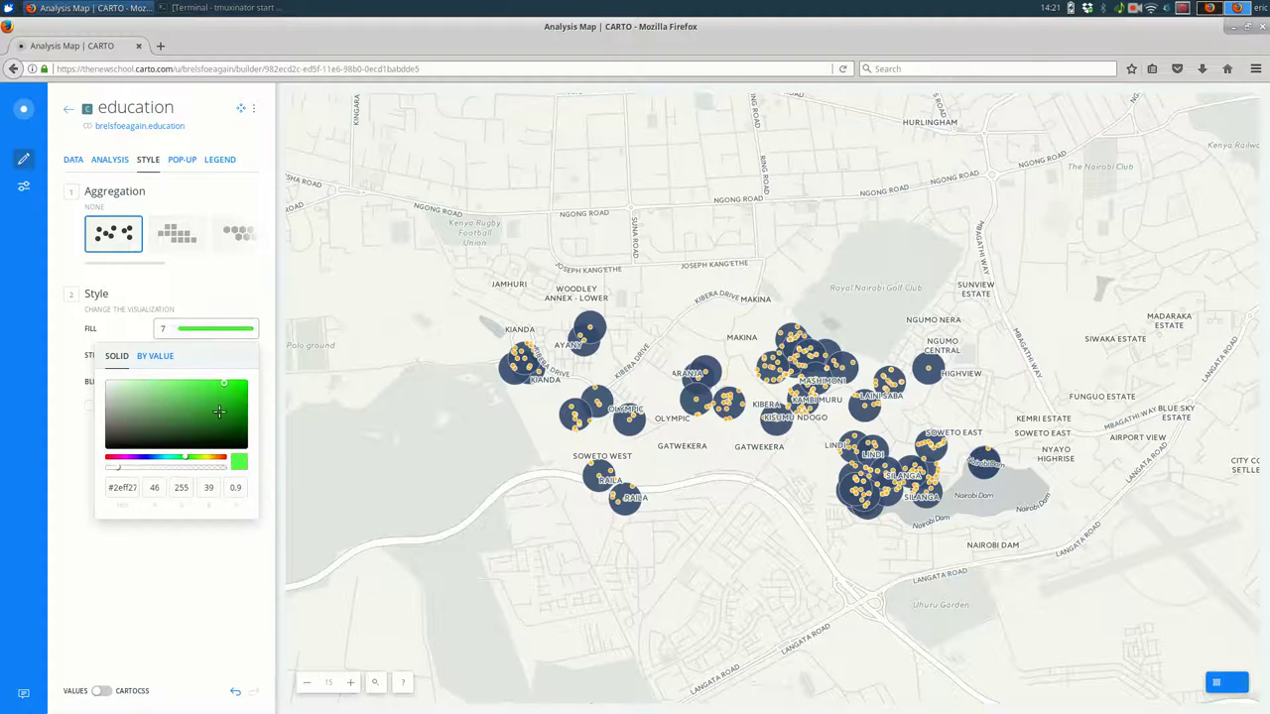
left_click(230, 395)
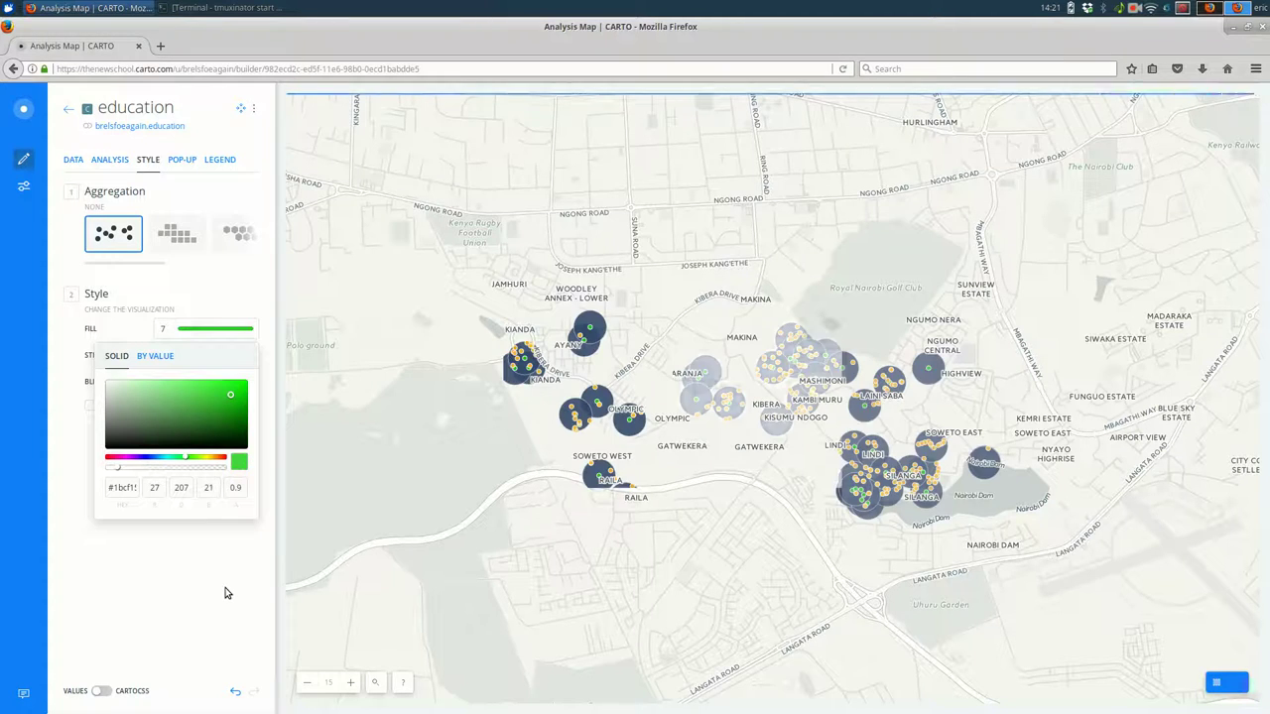
left_click(212, 559)
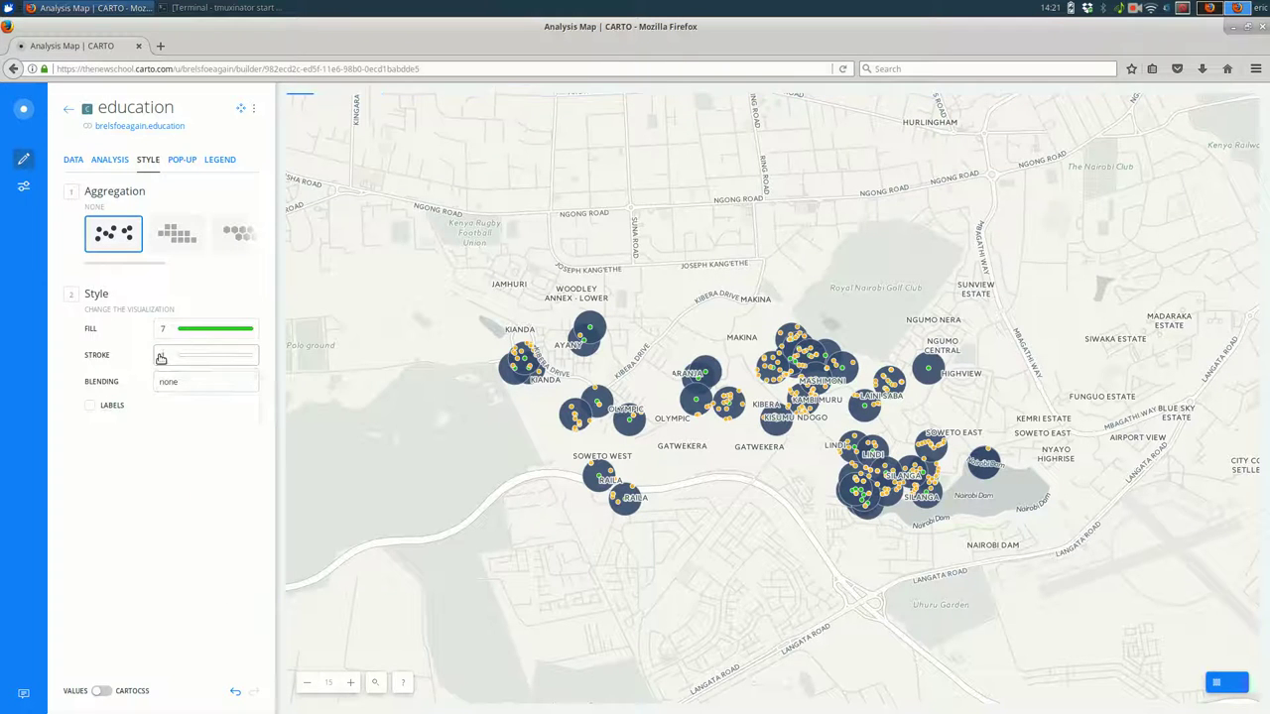
left_click(158, 357)
left_click(160, 412)
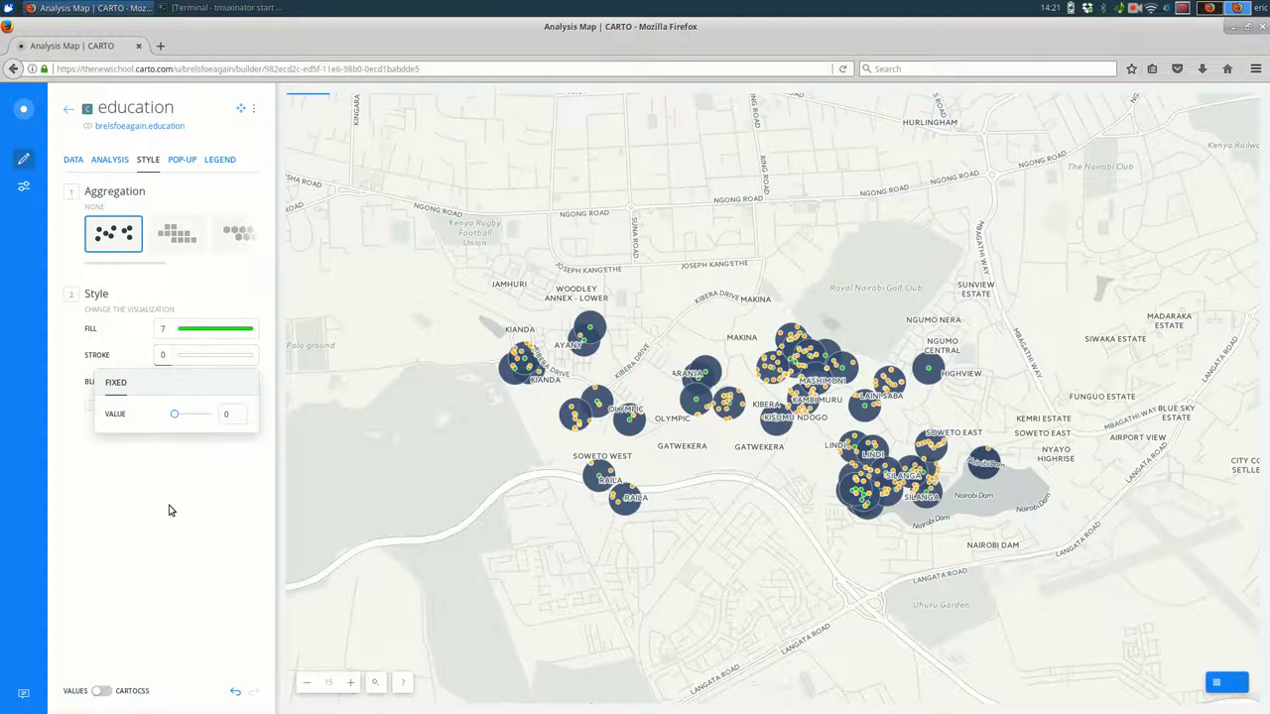
left_click(231, 563)
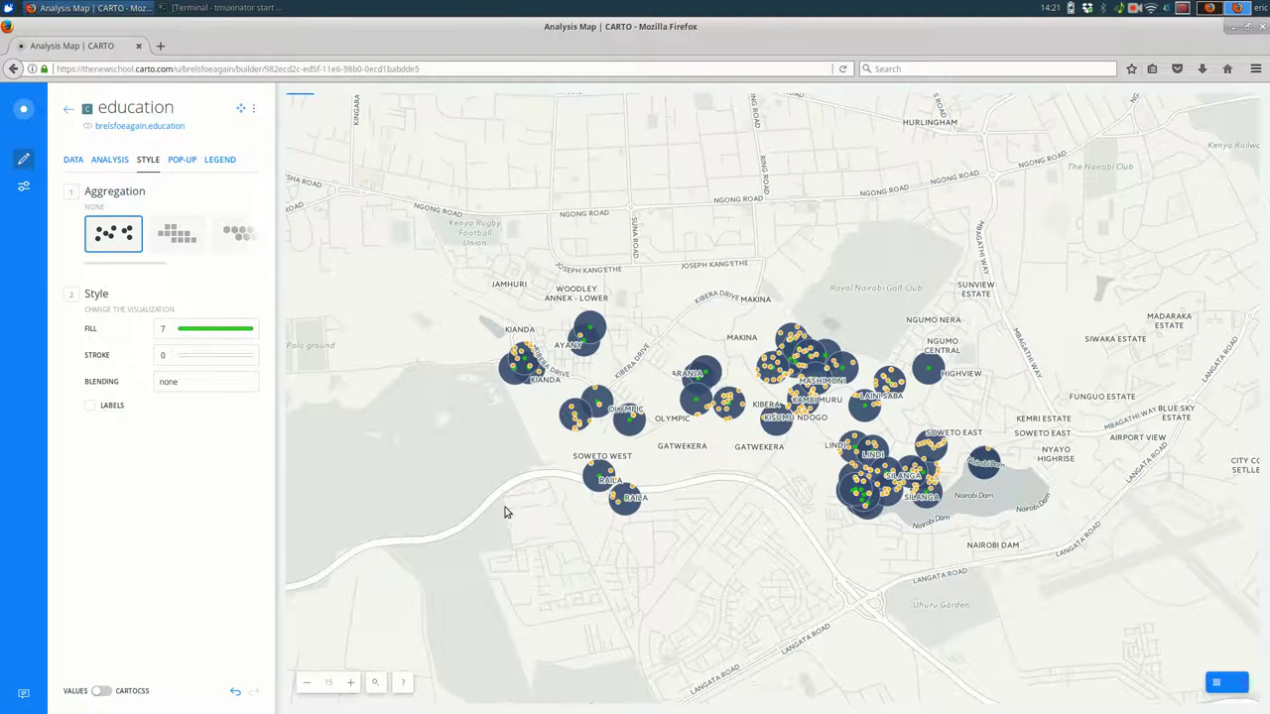
Return to the layer list and hide the AOI education layer.
left_click(70, 111)
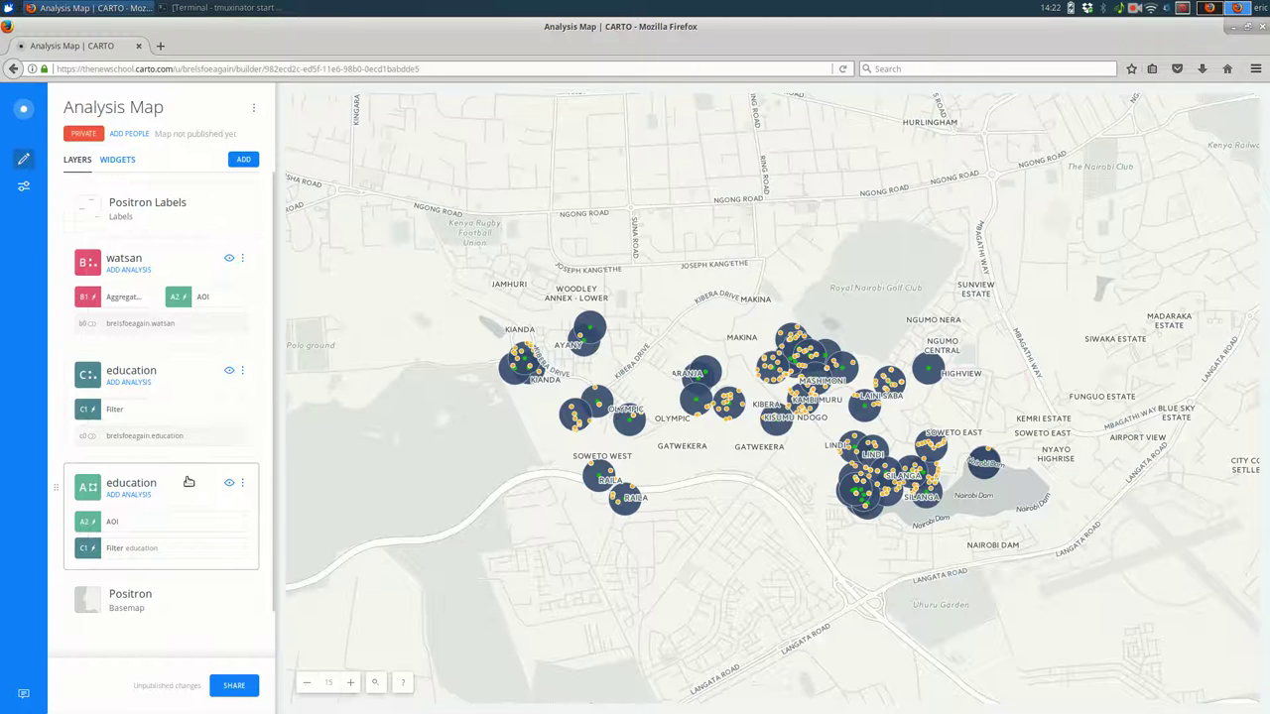
left_click(229, 483)
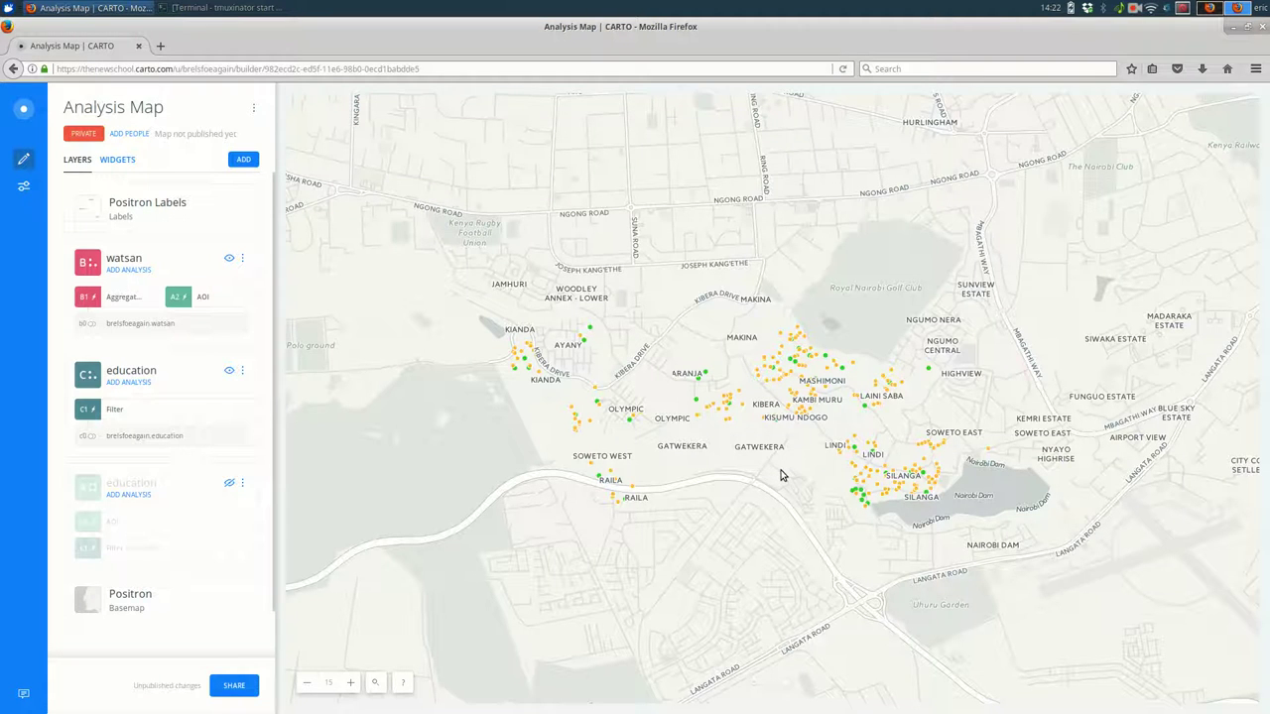
Show the AOI education layer again and give its polygons fill opacity 0.1 and stroke 0.
left_click(229, 484)
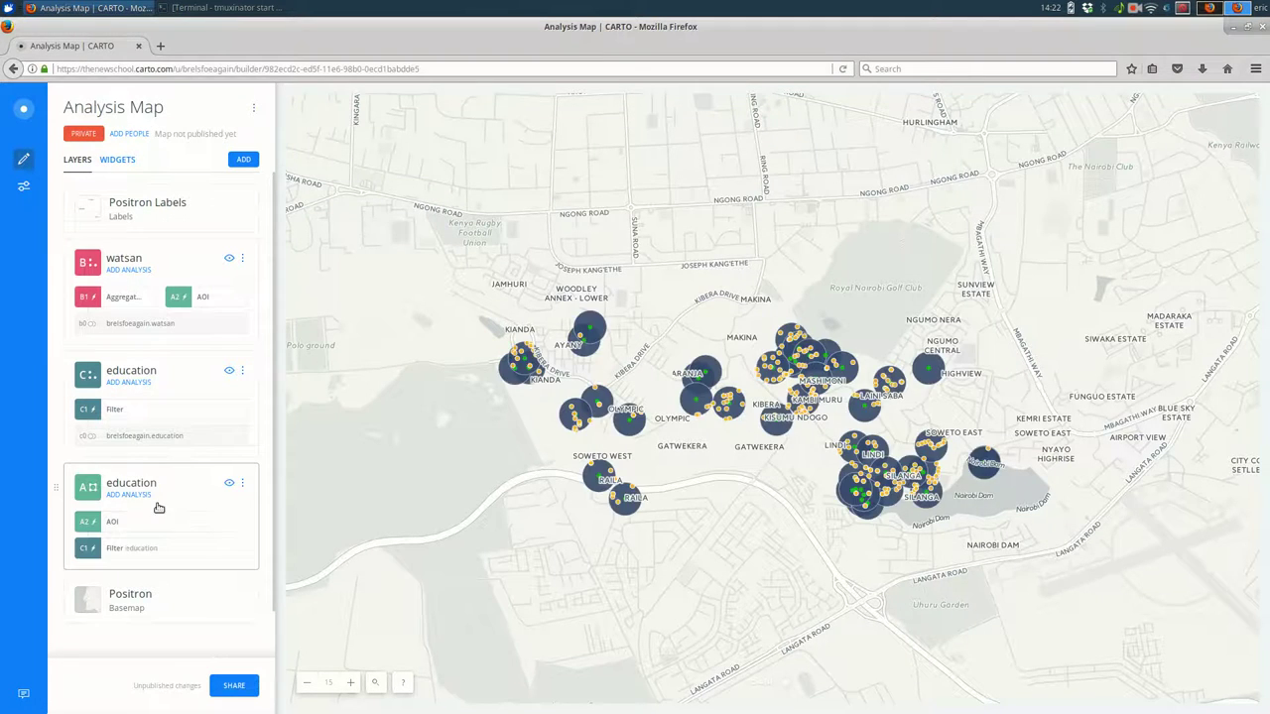
left_click(151, 480)
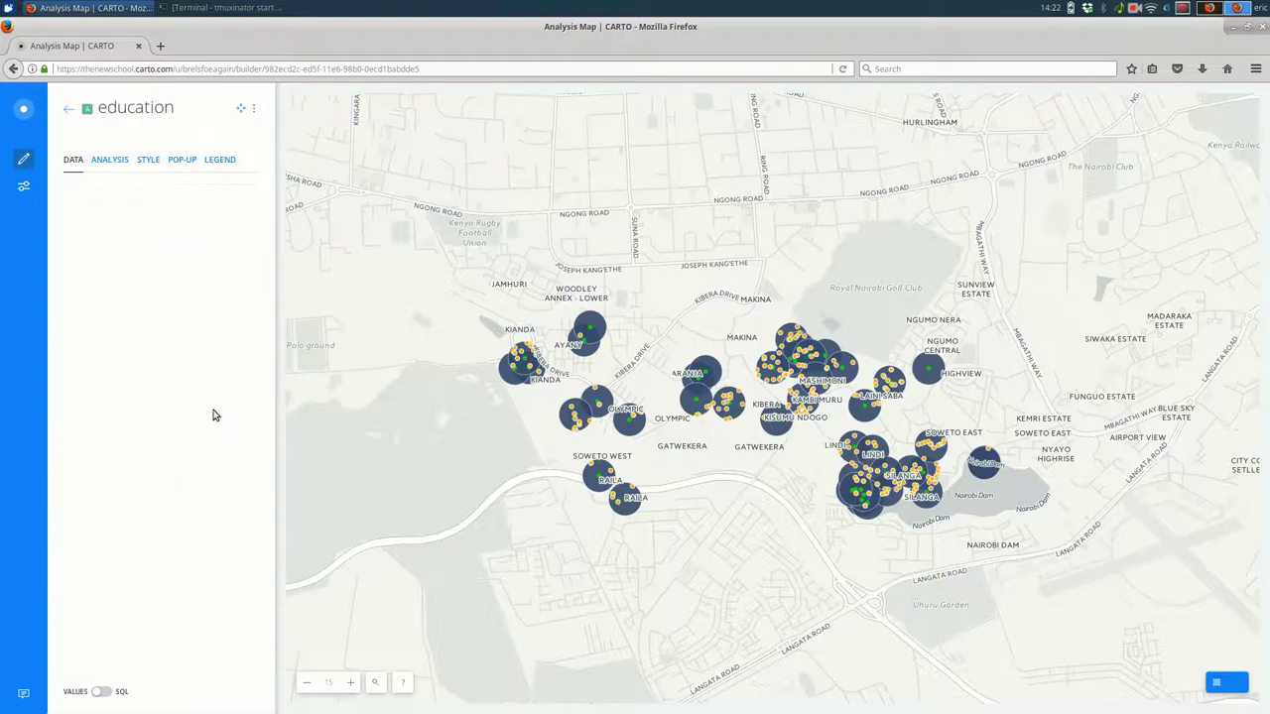
left_click(149, 160)
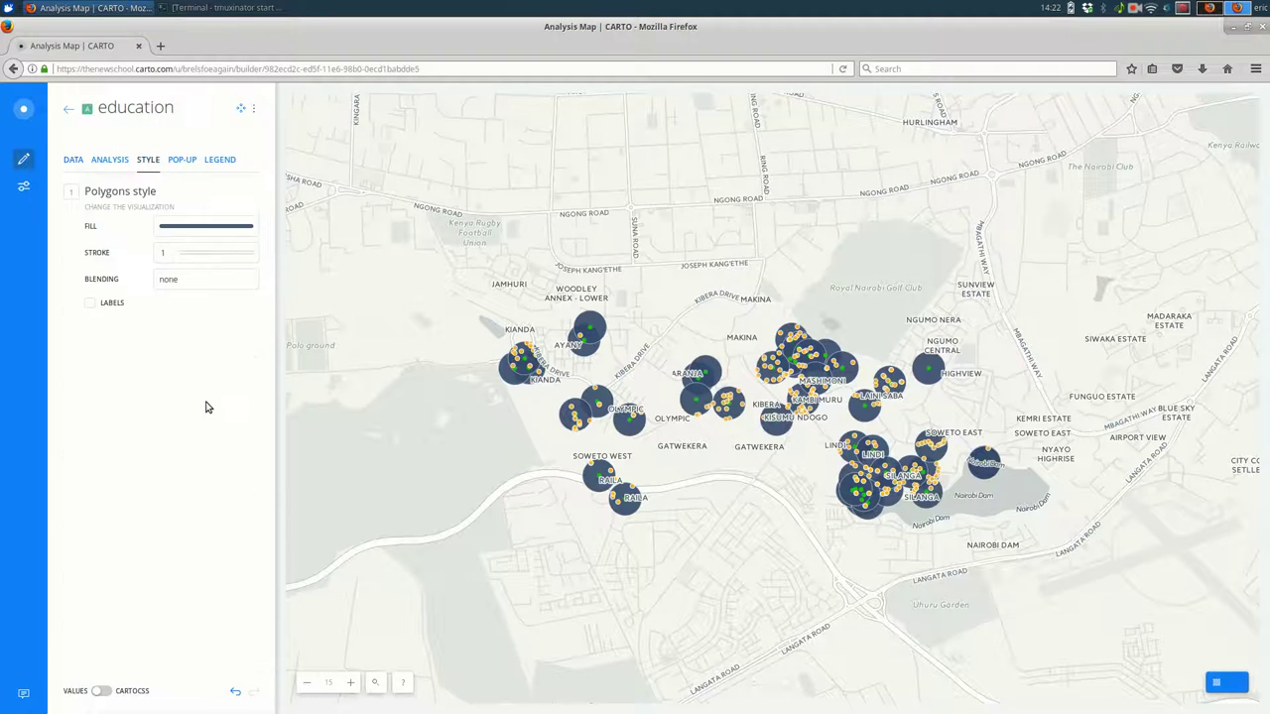
left_click(210, 228)
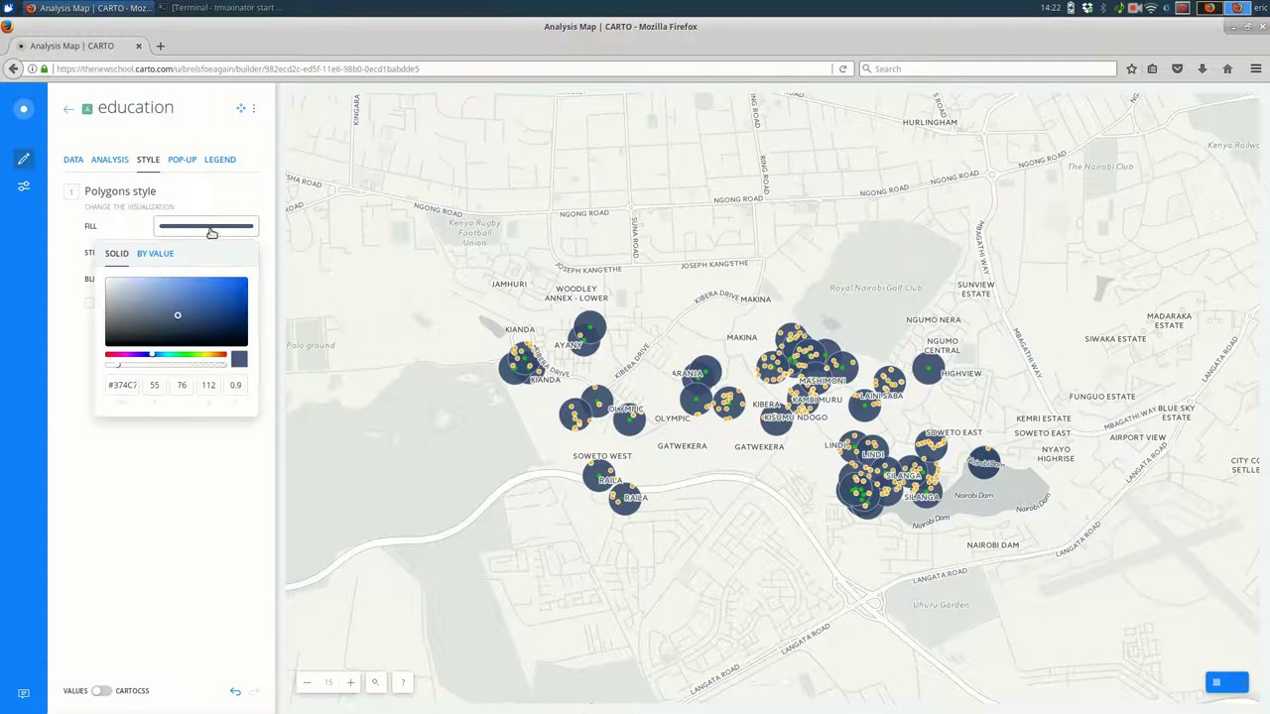
left_click(200, 366)
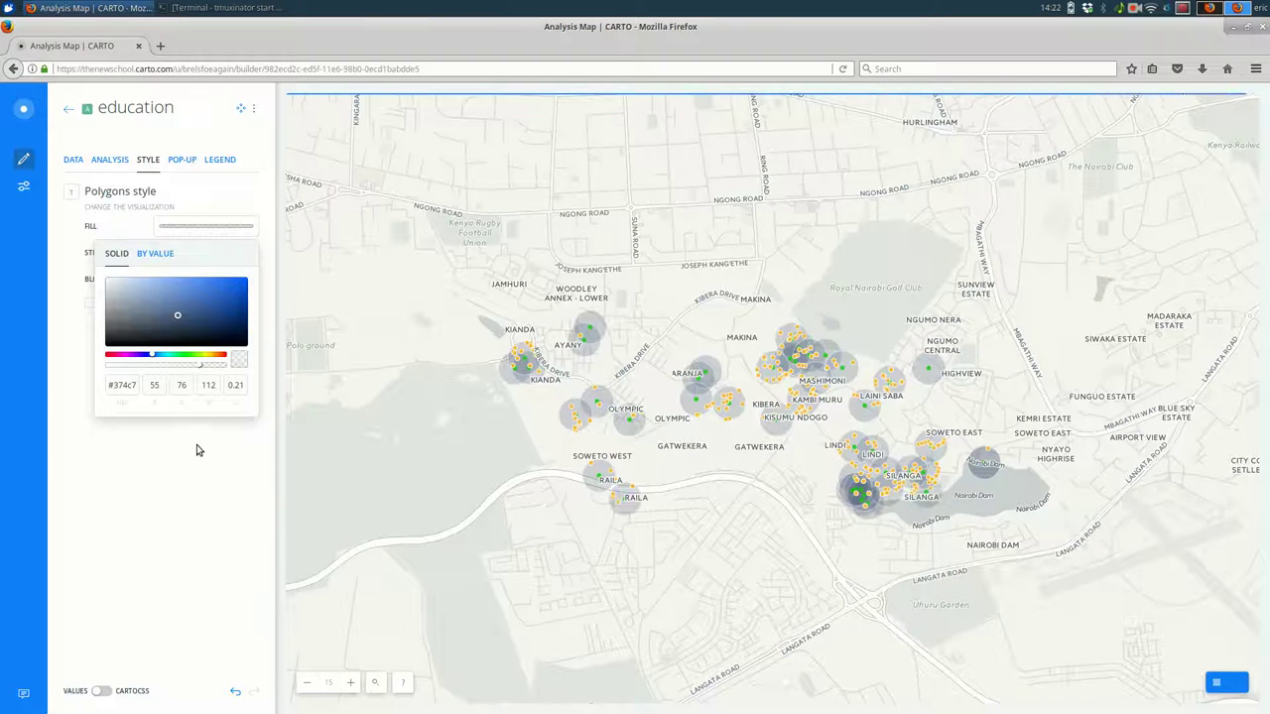
left_click(210, 364)
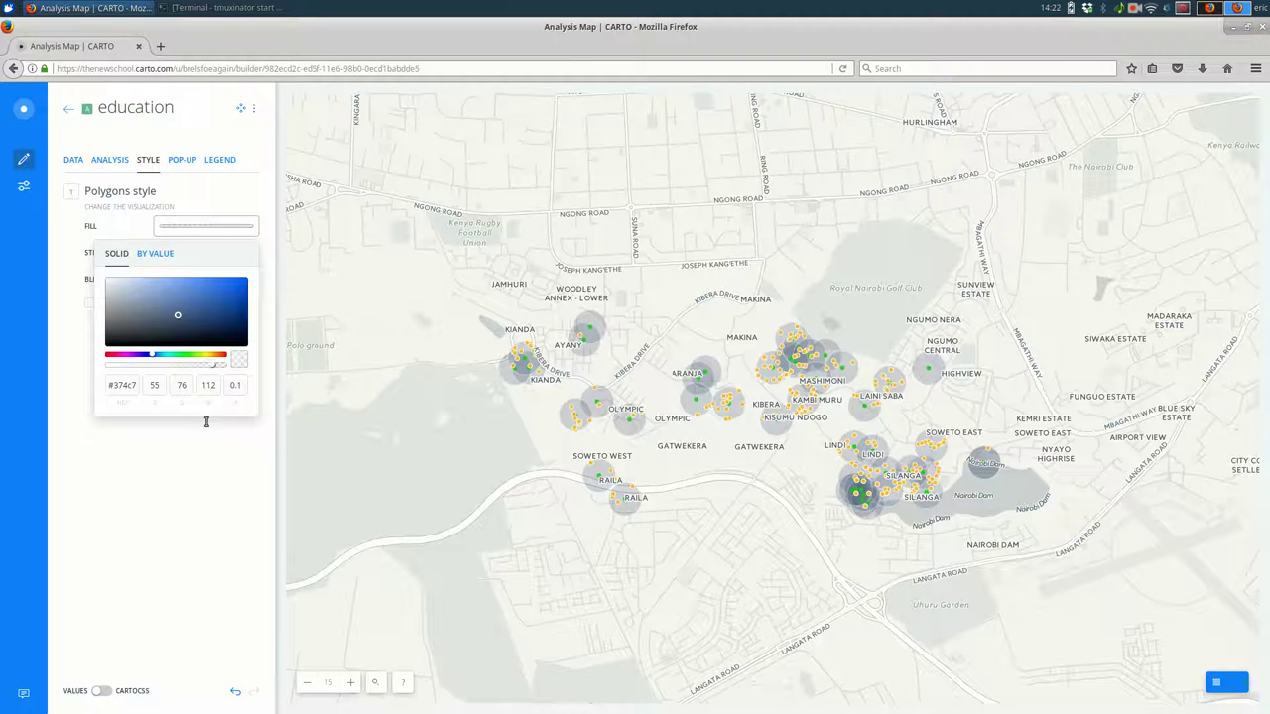
left_click(223, 503)
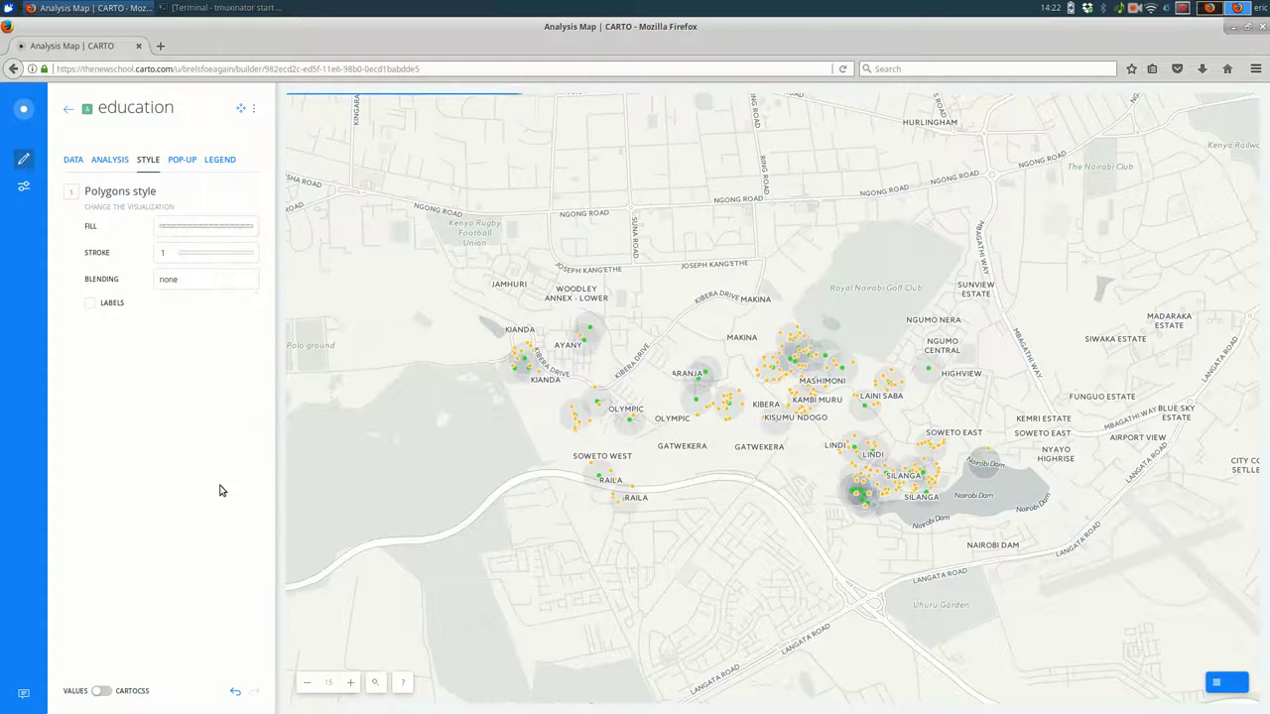
left_click(158, 262)
left_click_drag(175, 313, 169, 316)
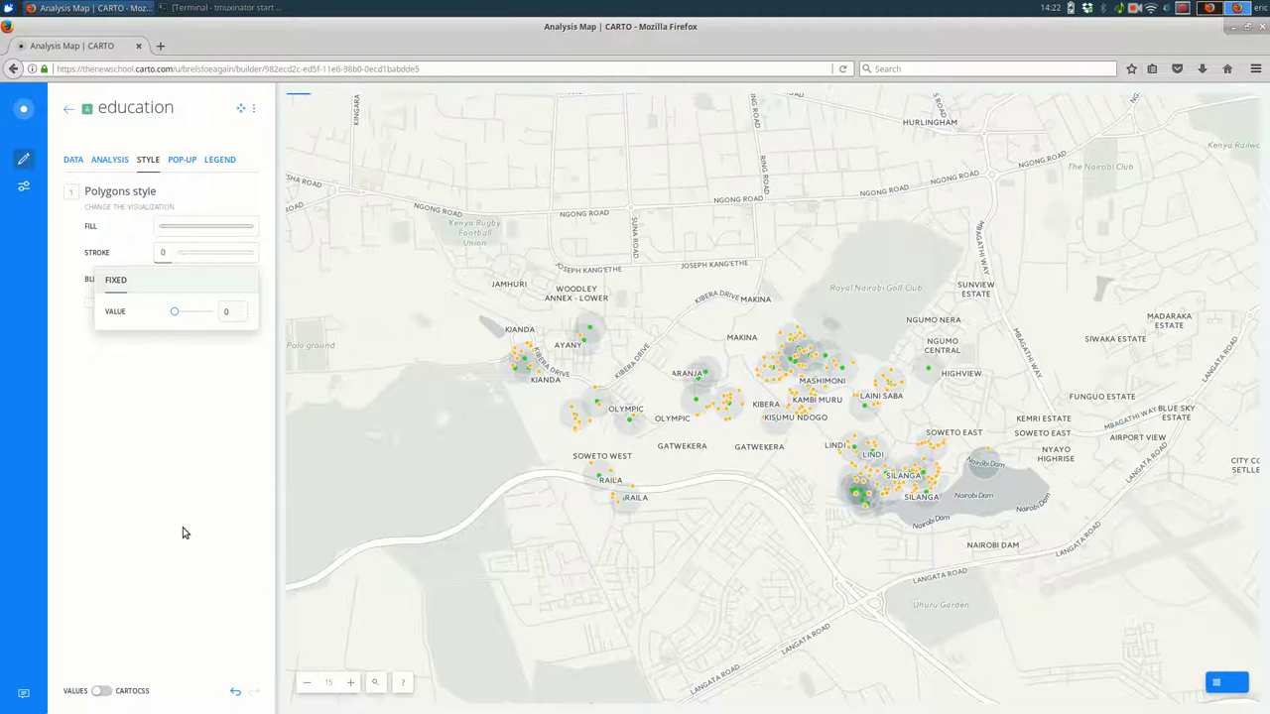
left_click(182, 533)
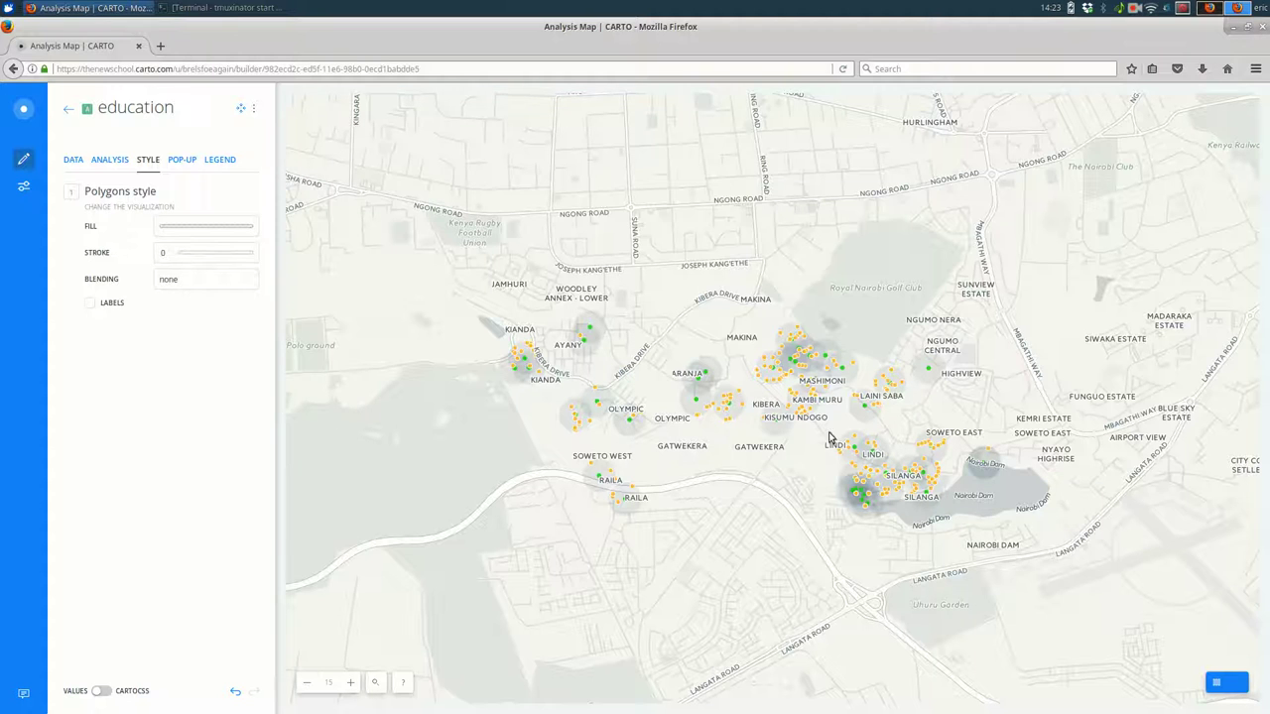
Set the areas-of-influence boundaries to Dissolved and rerun the analysis.
left_click(110, 160)
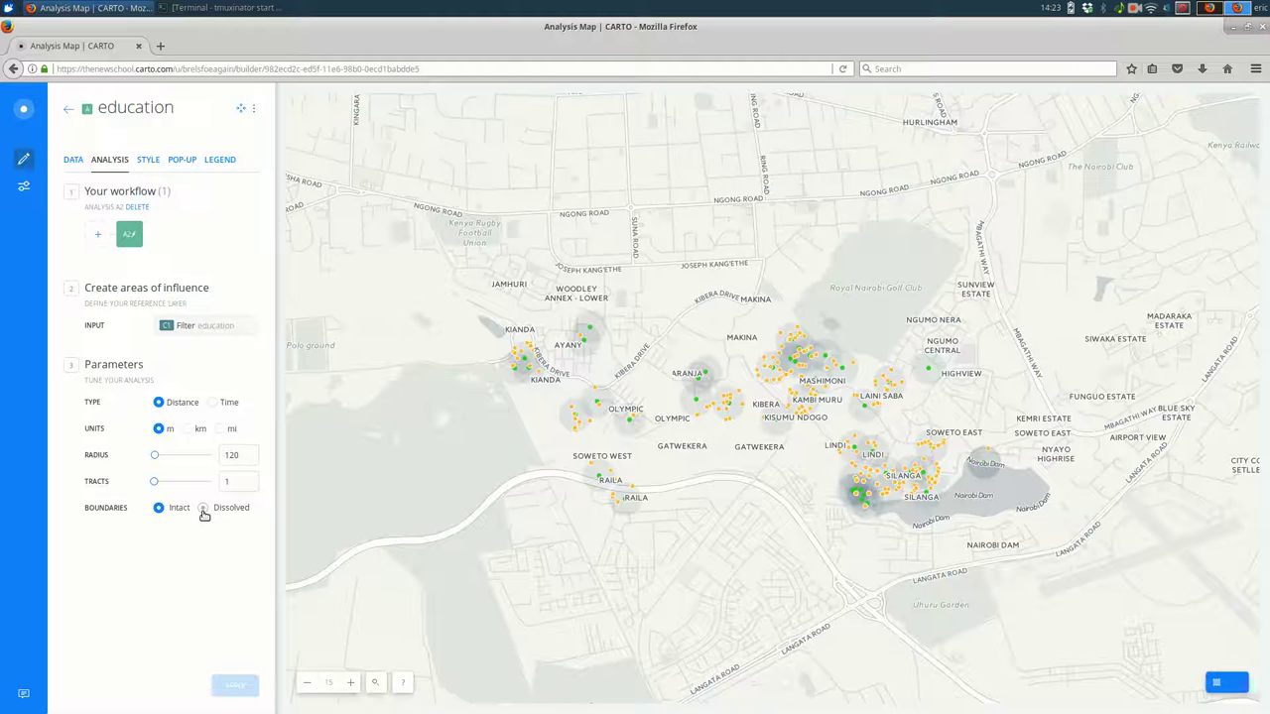
left_click(203, 509)
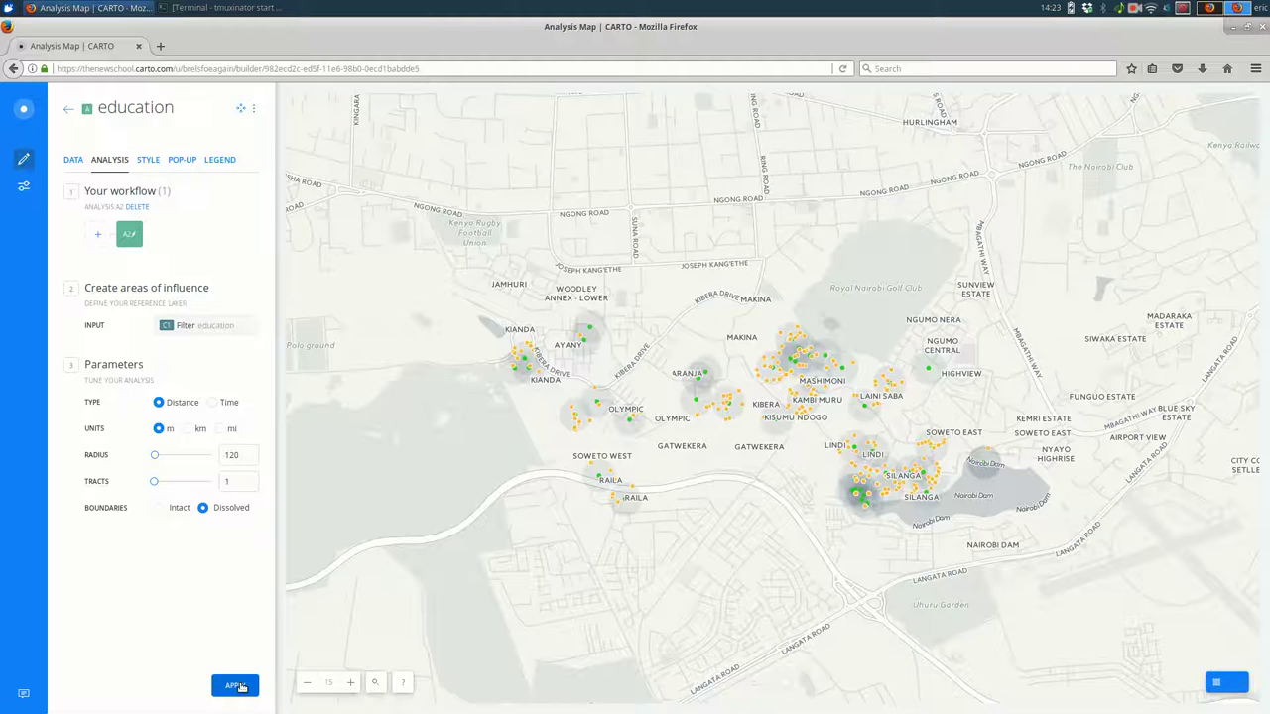
left_click(238, 686)
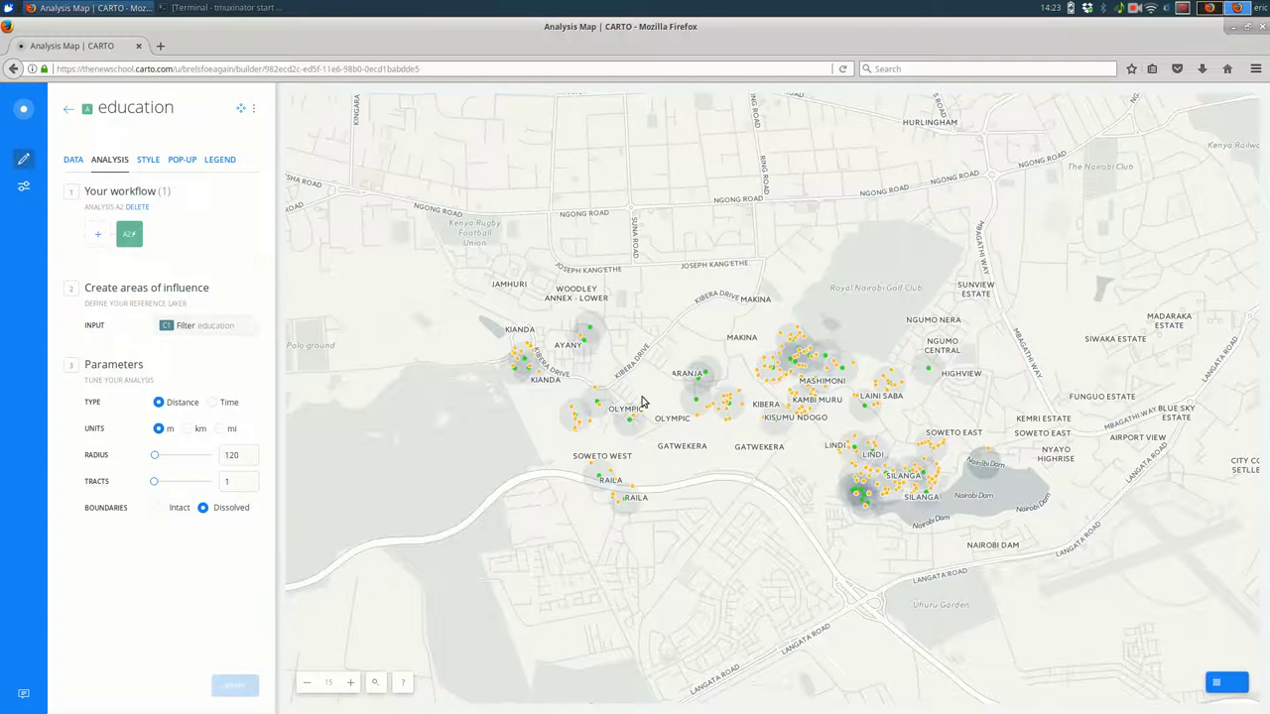
left_click_drag(780, 522, 743, 449)
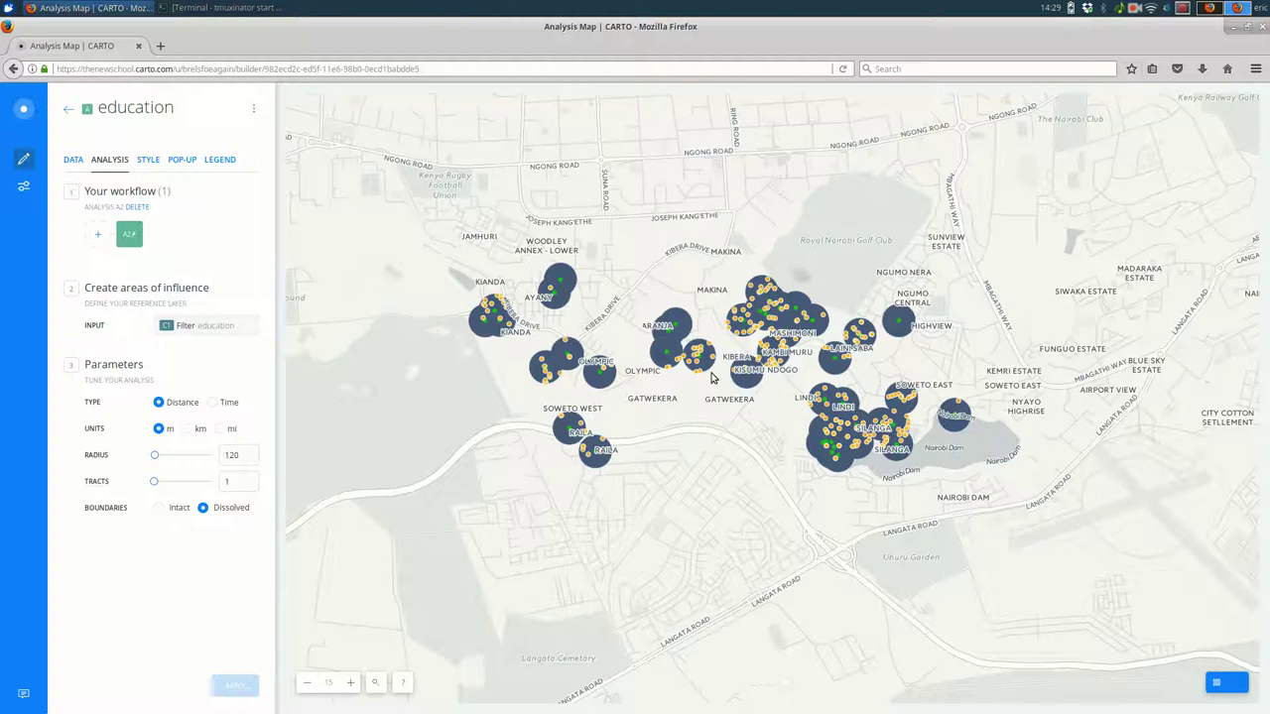
Set the dissolved buffers' fill opacity to 0.32, check the data summary, and return to the layer list.
left_click(149, 159)
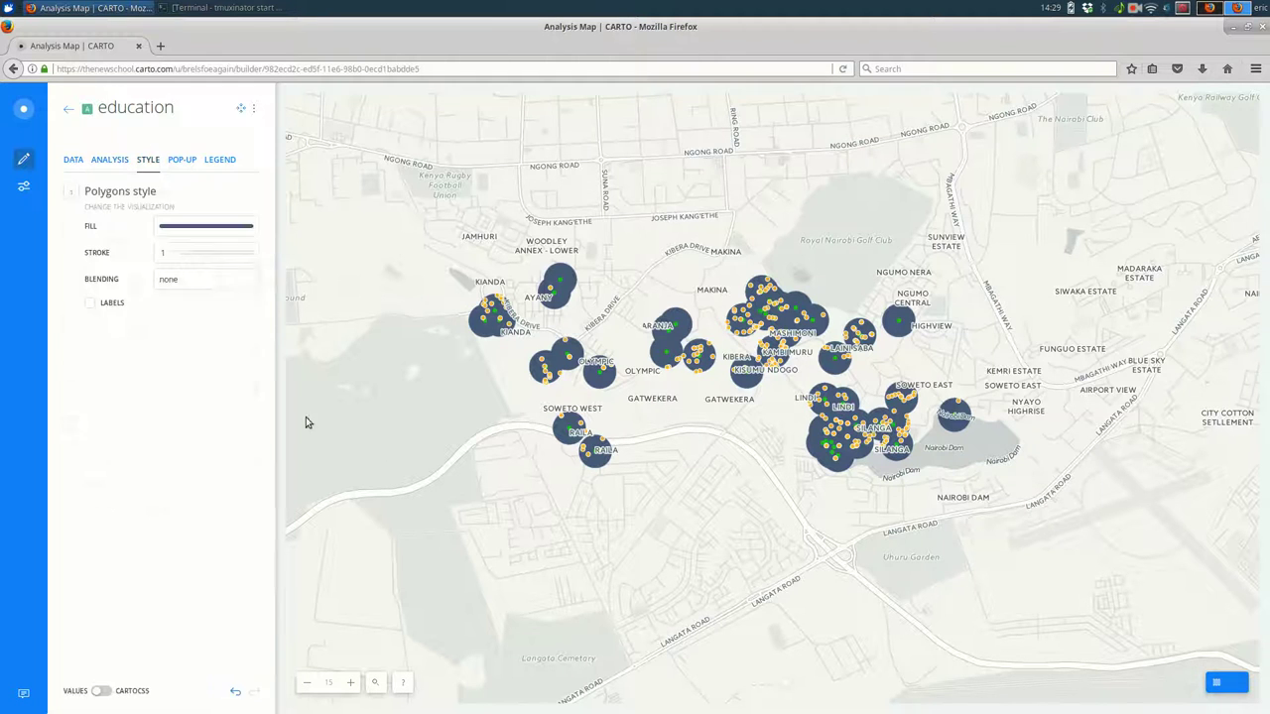
left_click(208, 230)
left_click_drag(135, 365, 187, 366)
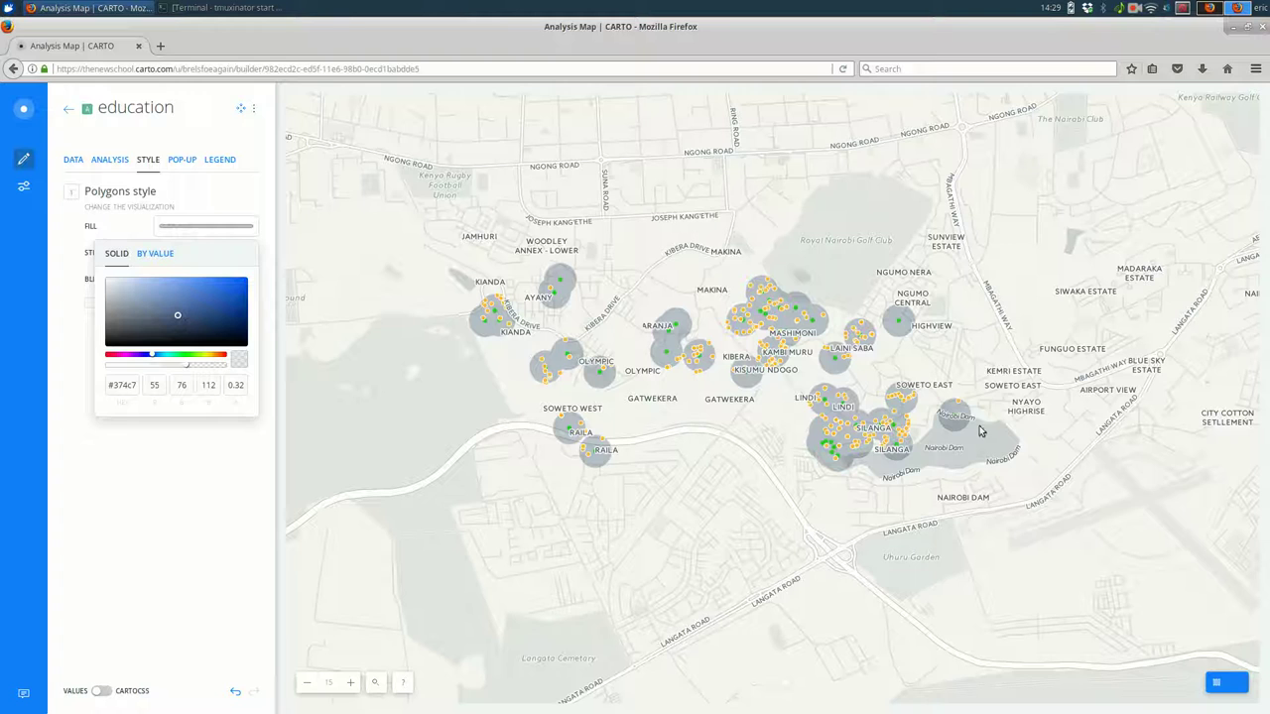
left_click(684, 570)
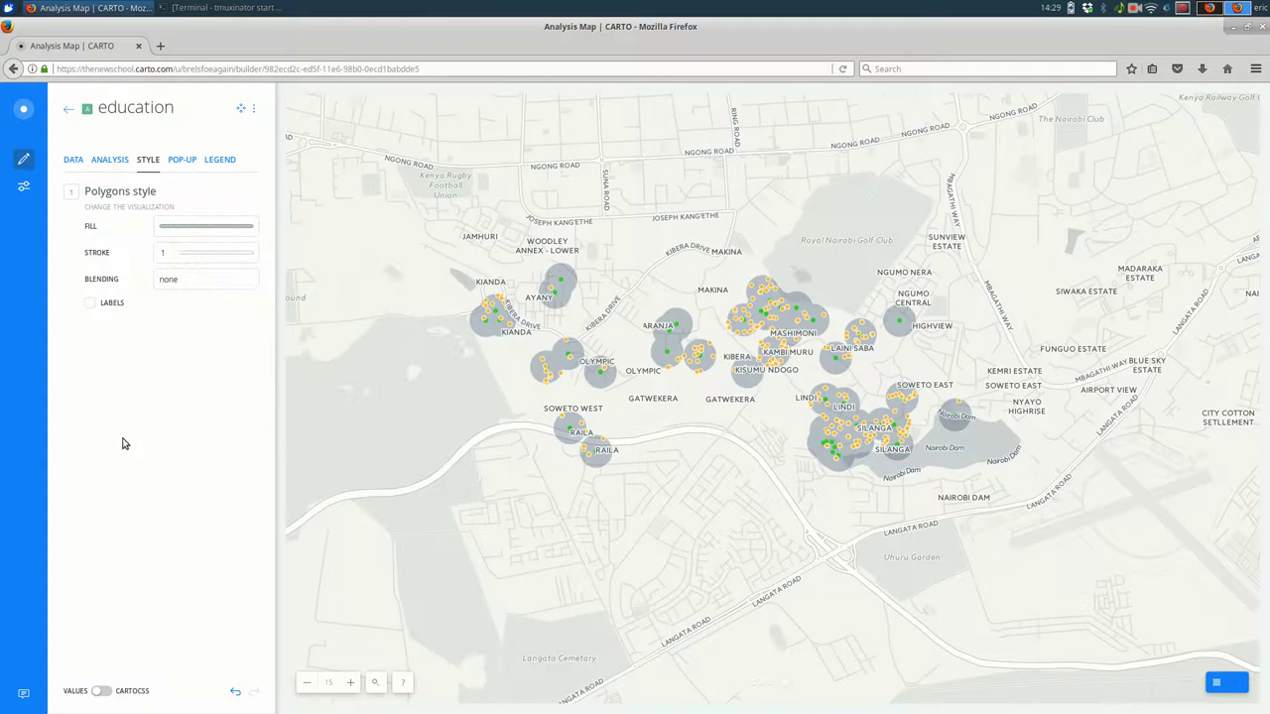
left_click(80, 163)
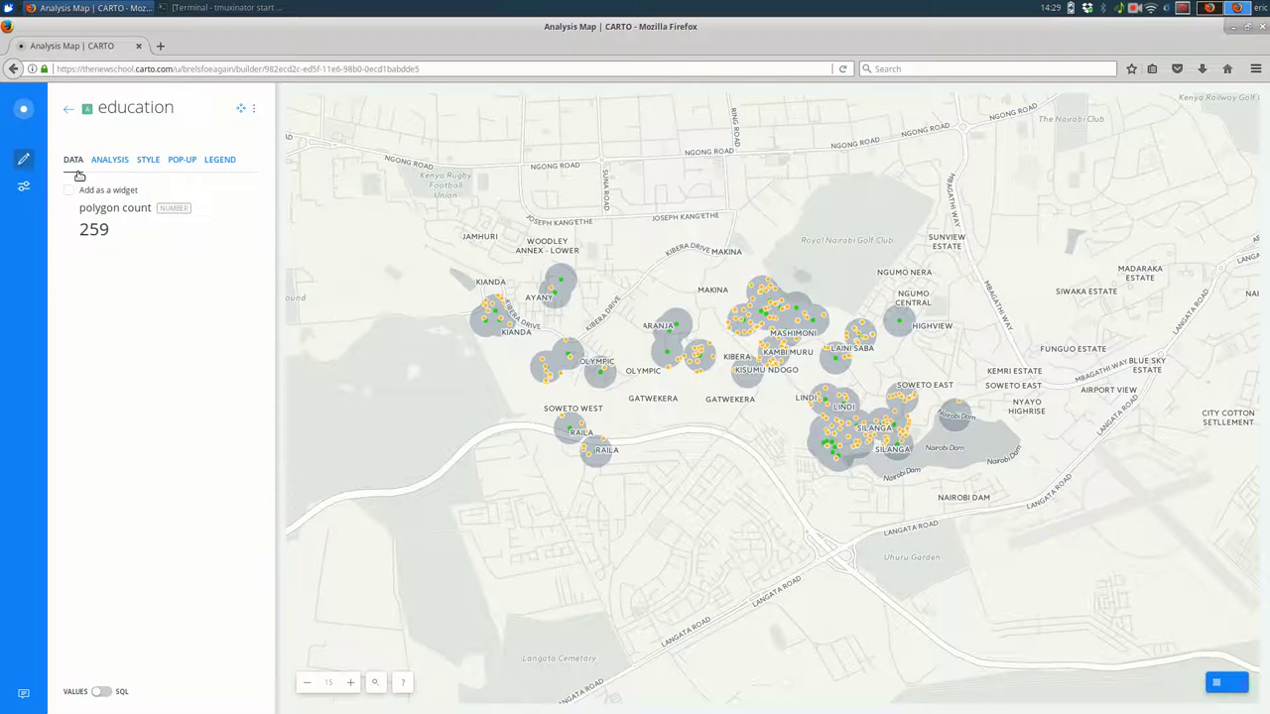
left_click(67, 109)
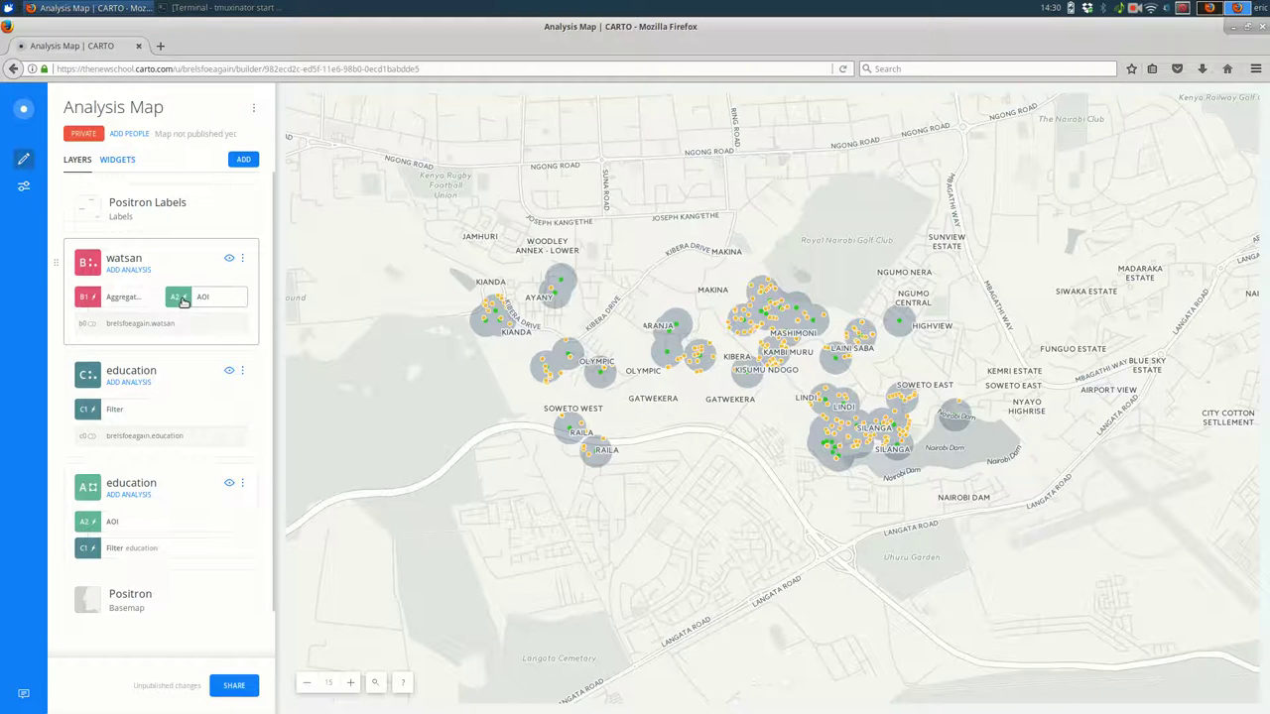
Set the areas-of-influence radius to 200 m and apply it.
left_click(143, 551)
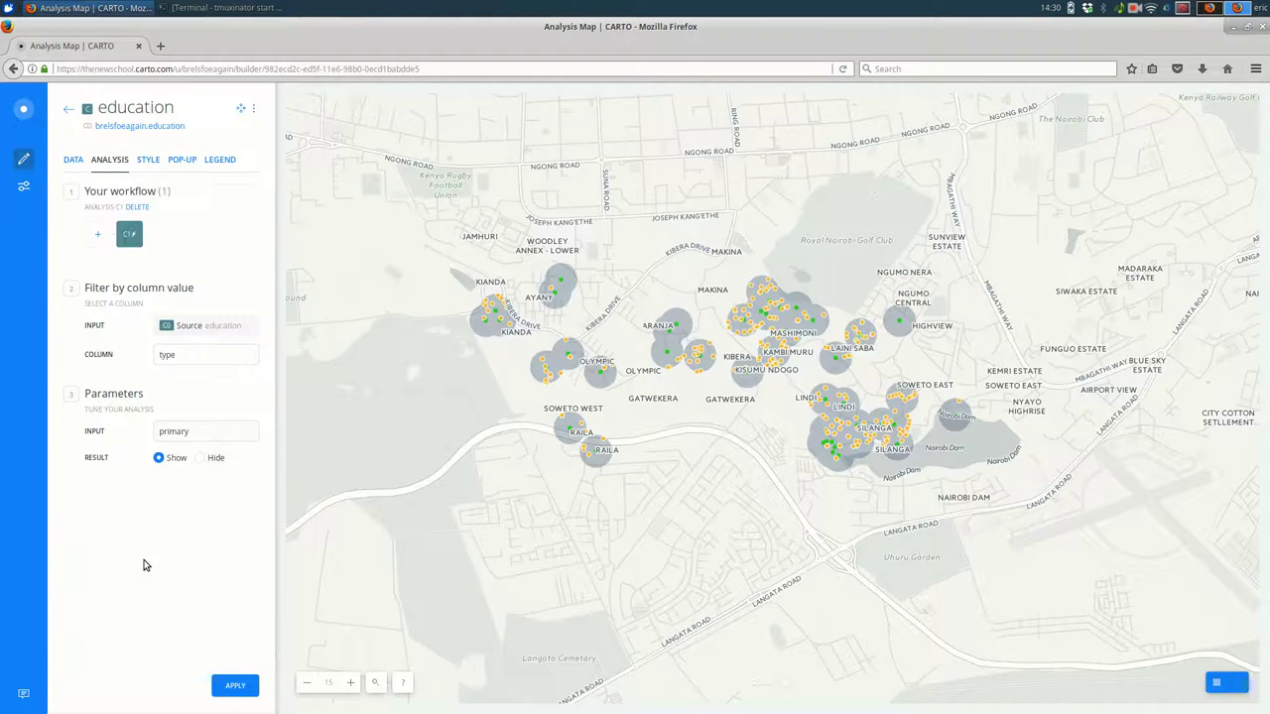
left_click(67, 108)
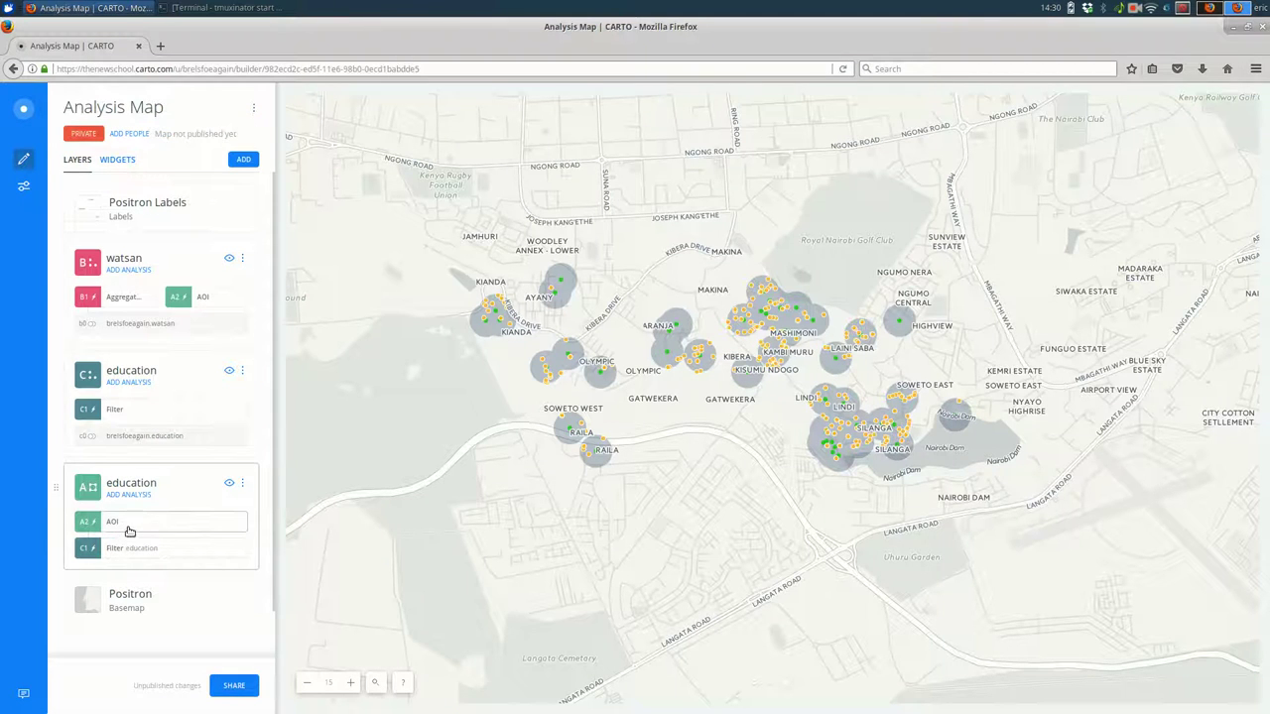
left_click(129, 526)
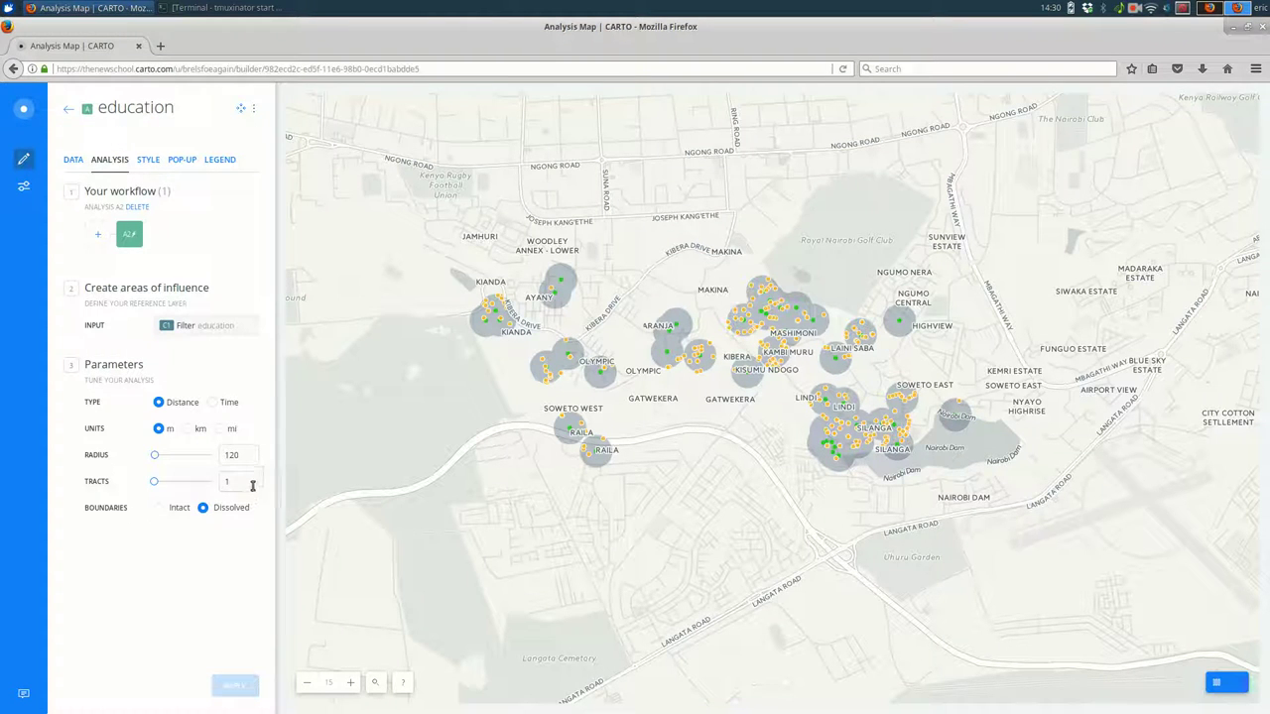
left_click(233, 455)
type("0")
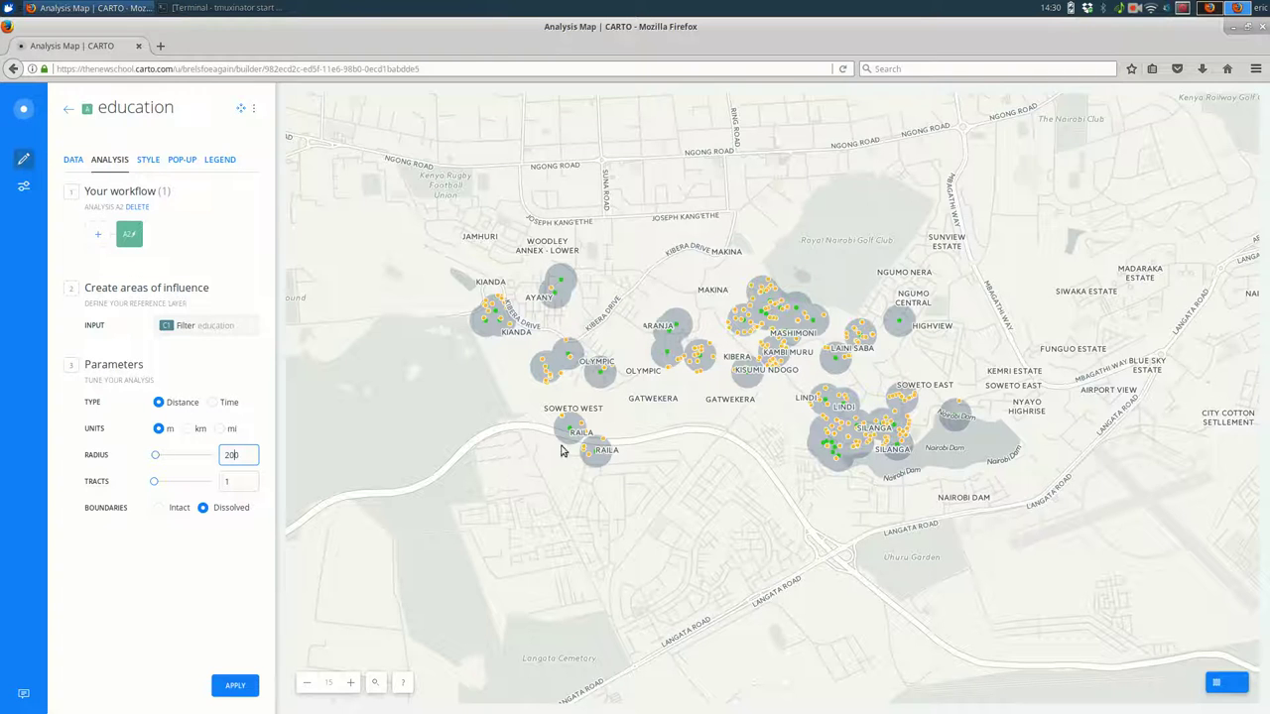
left_click(219, 683)
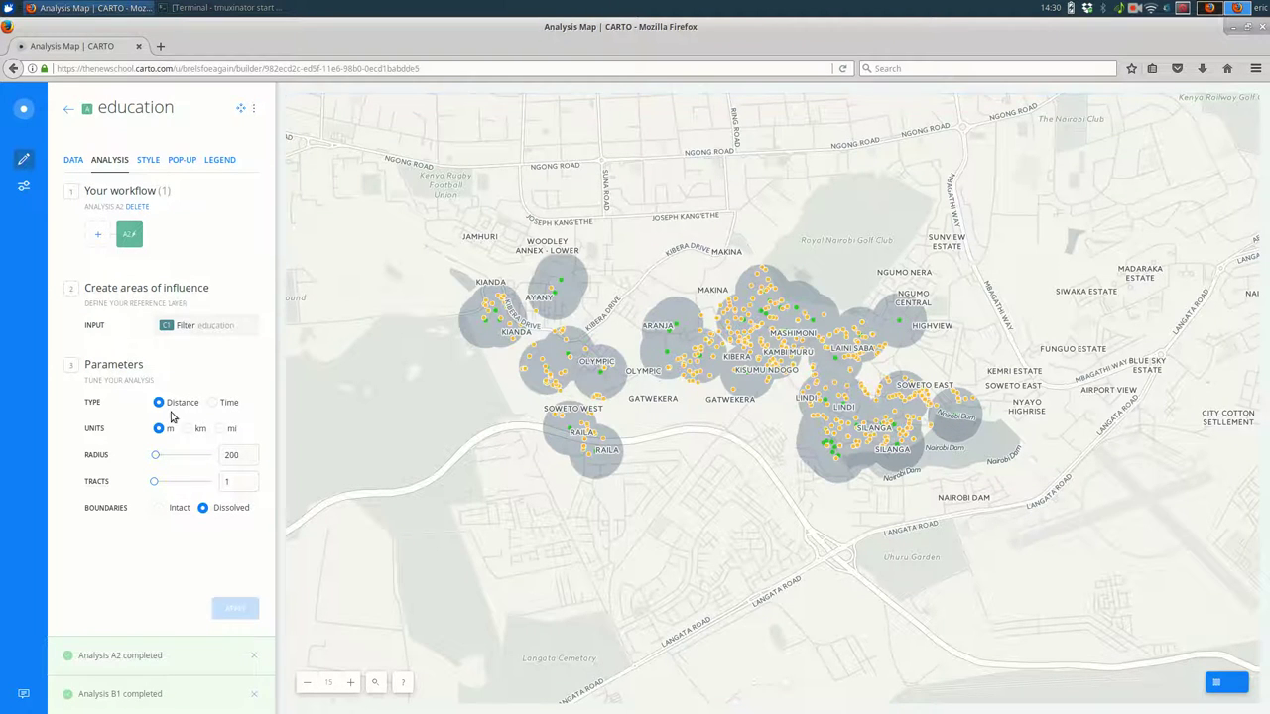
Change the areas-of-influence radius to 100 m and apply it.
left_click(227, 454)
left_click_drag(230, 454, 212, 455)
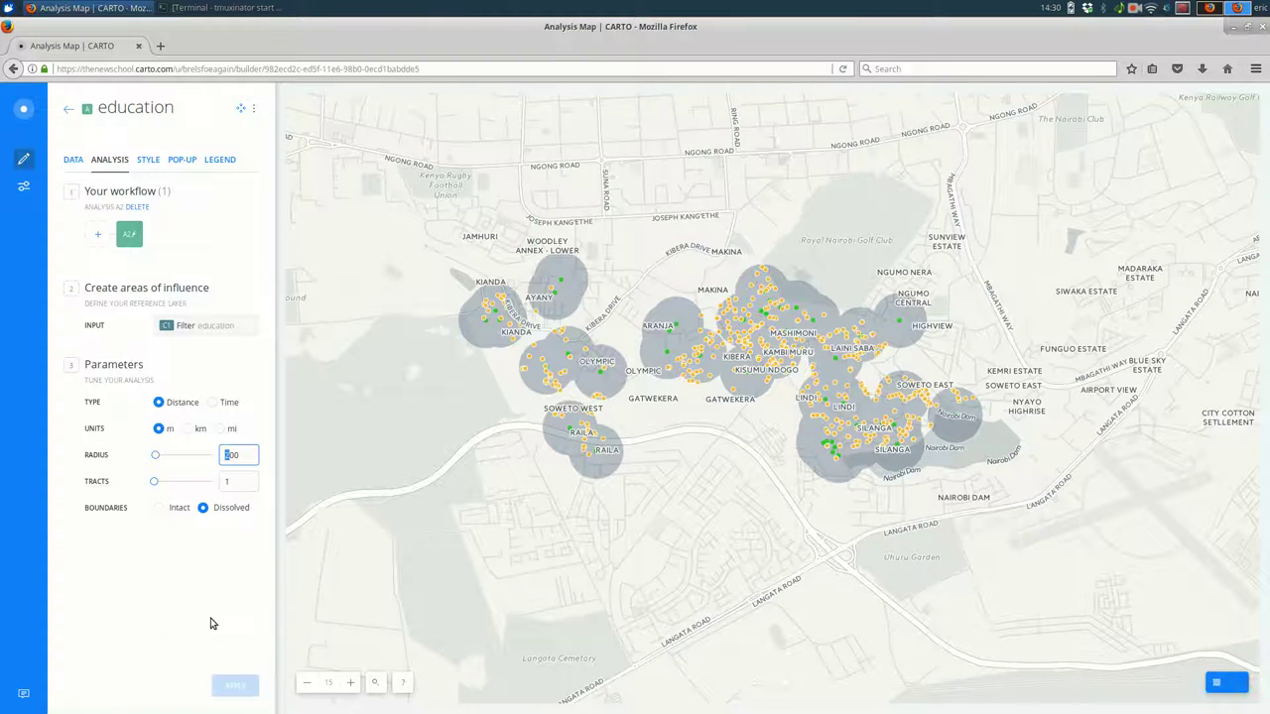
type("1")
left_click(239, 684)
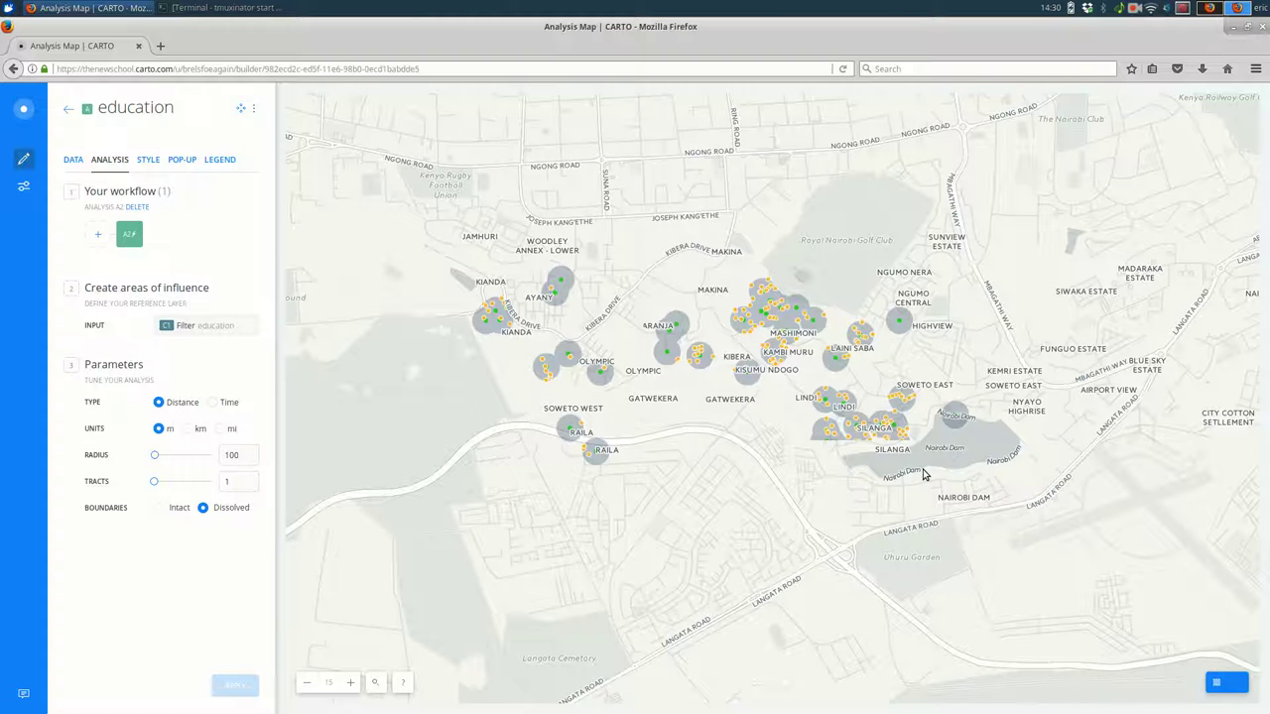
left_click(1137, 8)
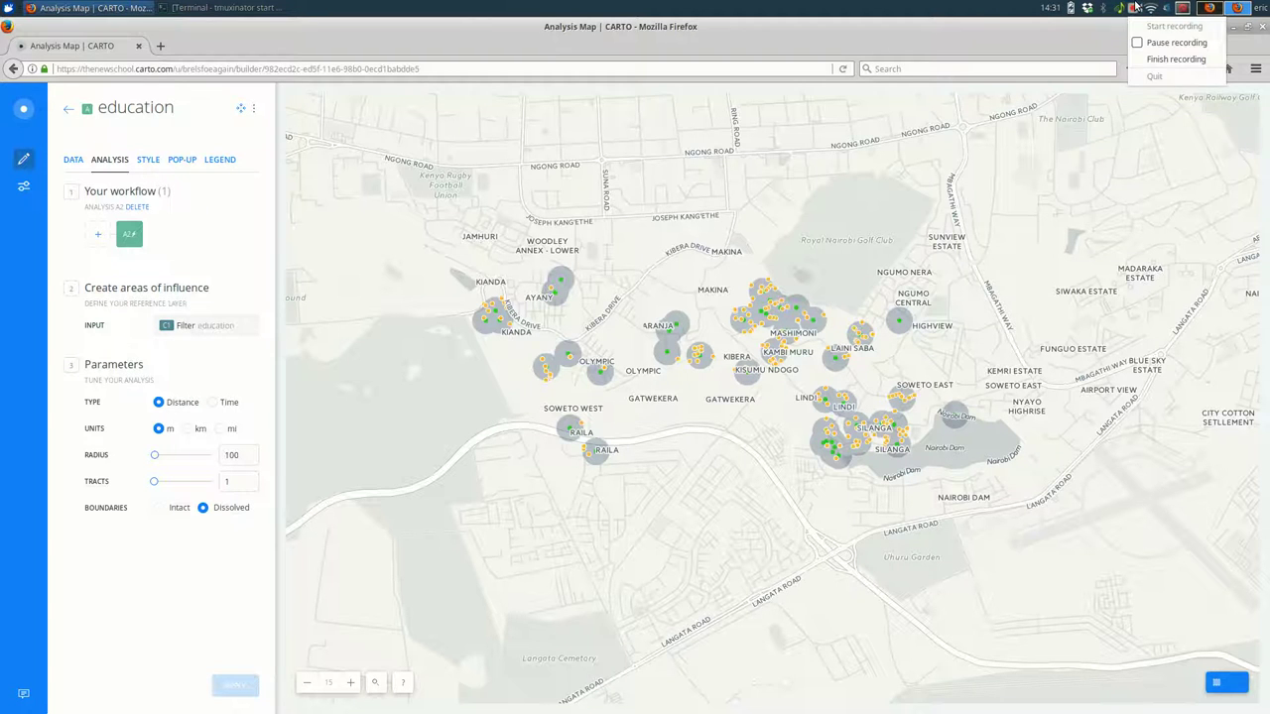
left_click(1170, 42)
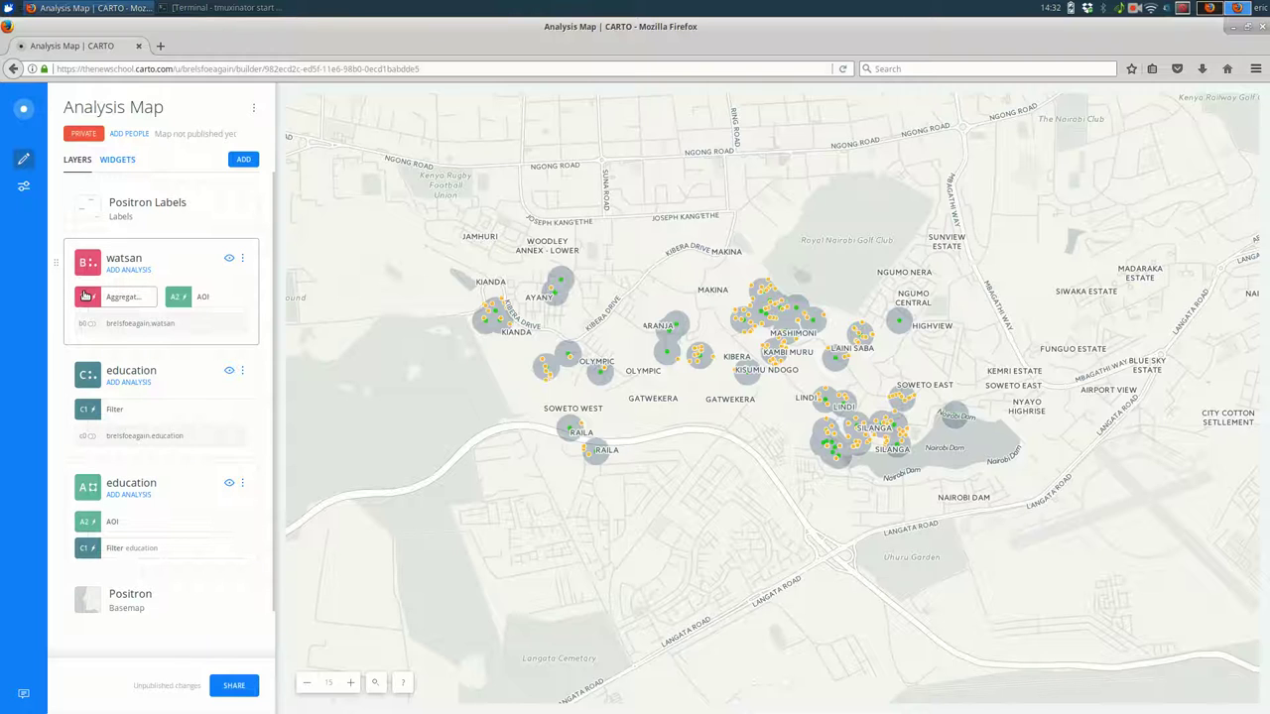
Drag the B1 watsan aggregation out into its own new layer.
left_click_drag(85, 296, 87, 365)
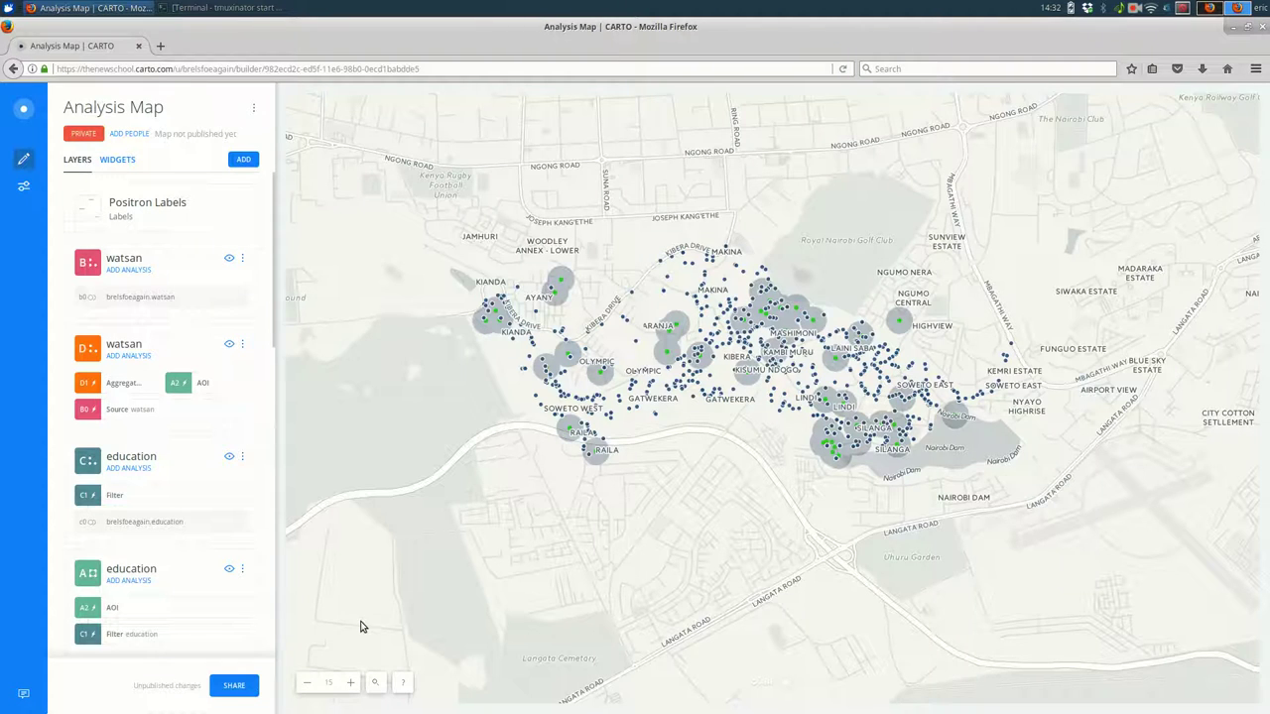
left_click(242, 343)
left_click(244, 339)
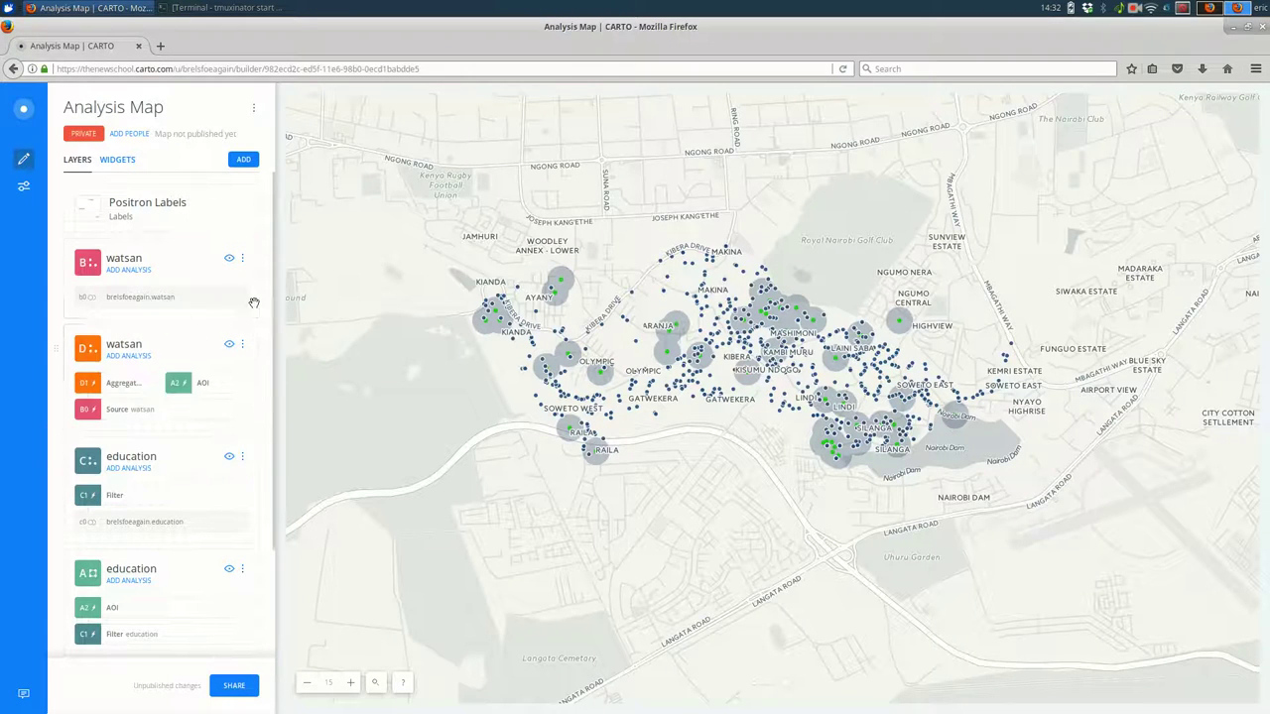
Delete the original watsan layer and confirm the deletion.
left_click(244, 260)
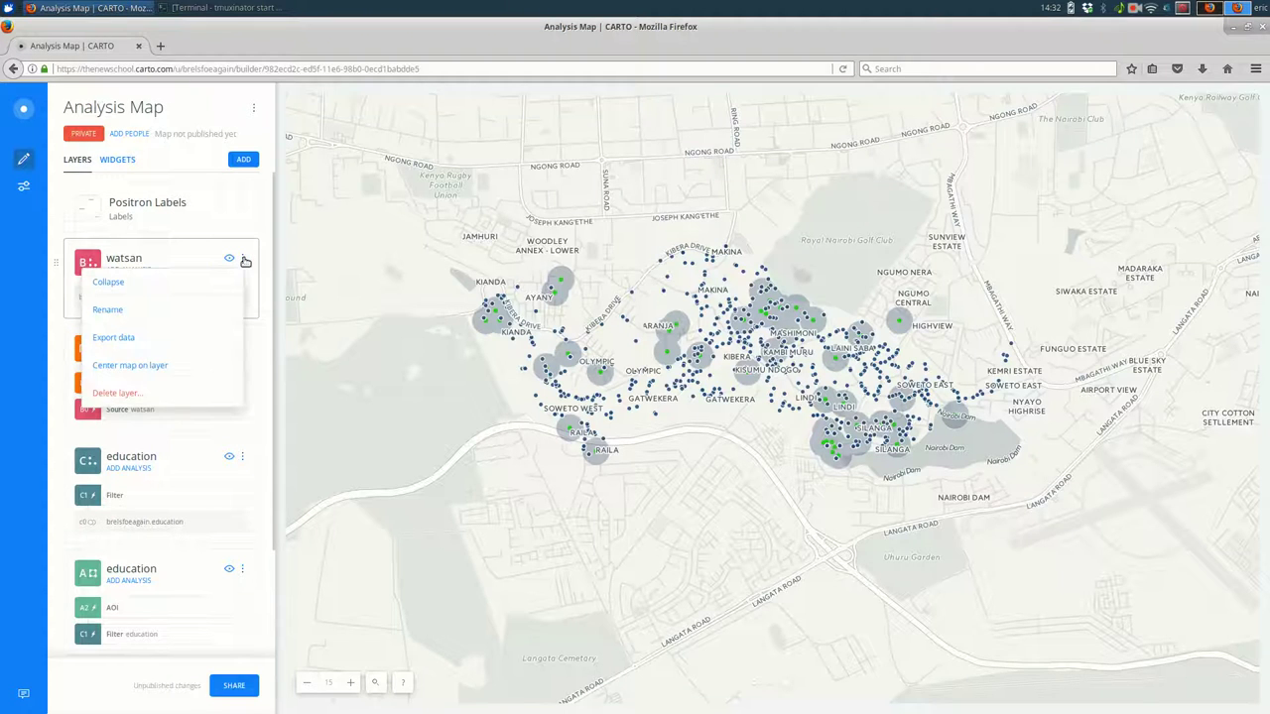
left_click(119, 392)
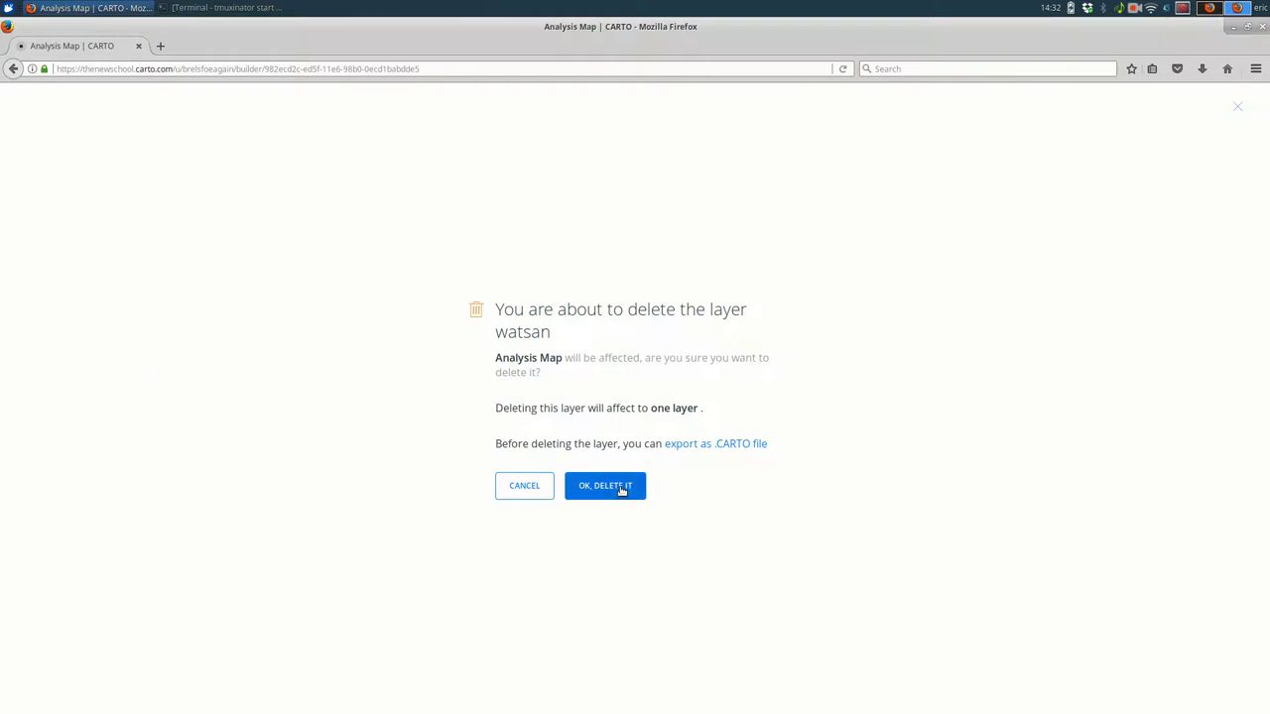
left_click(621, 486)
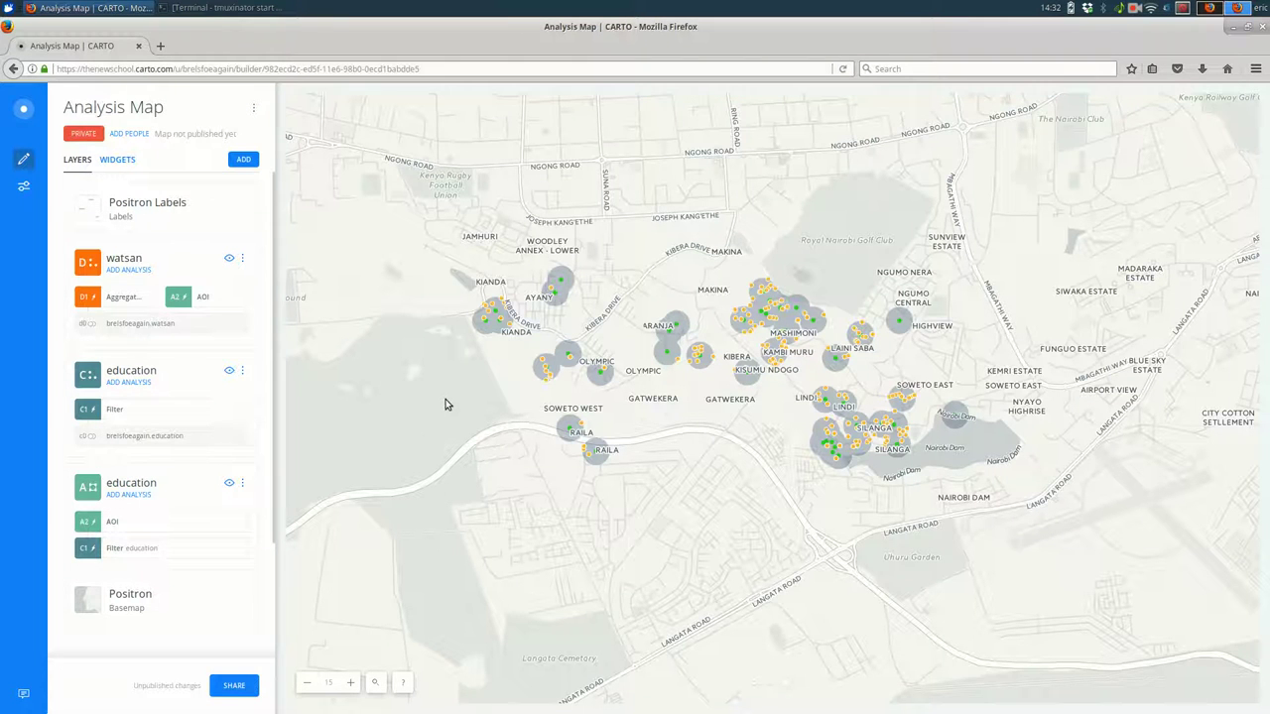
From Your datasets, select earthquakes_3 and create a new map from it.
left_click(22, 108)
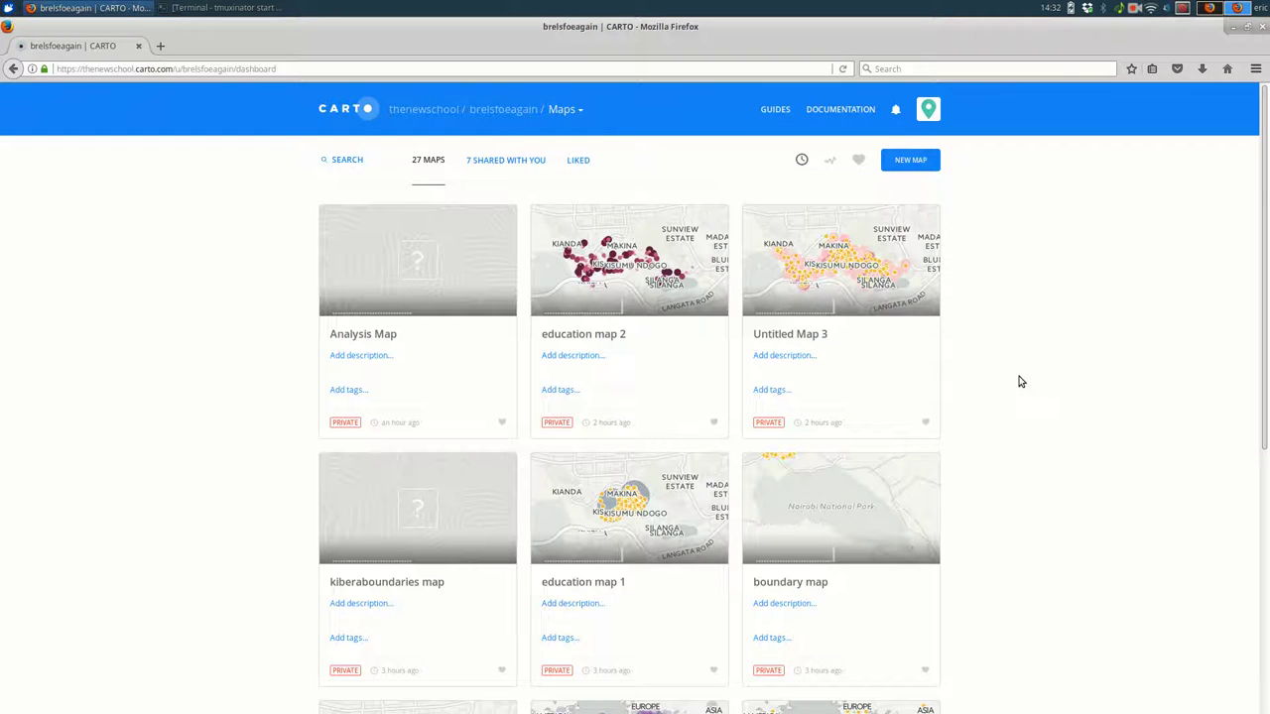
left_click(565, 109)
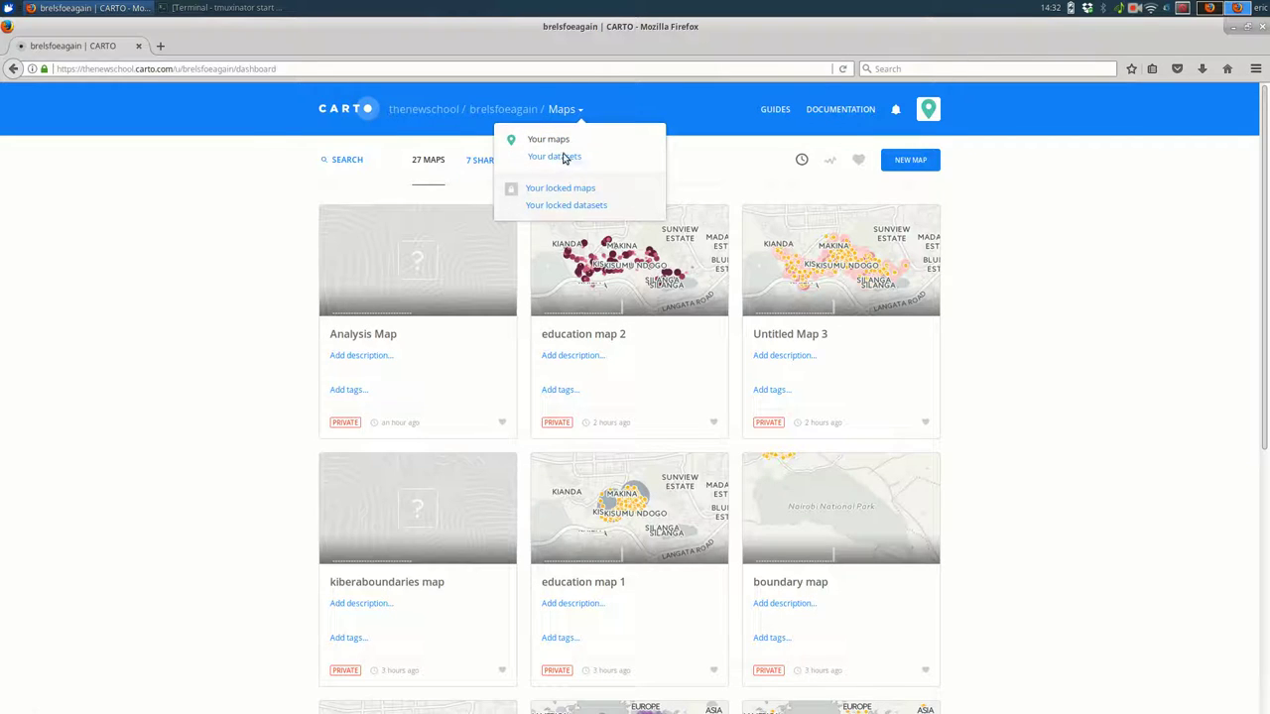
left_click(564, 156)
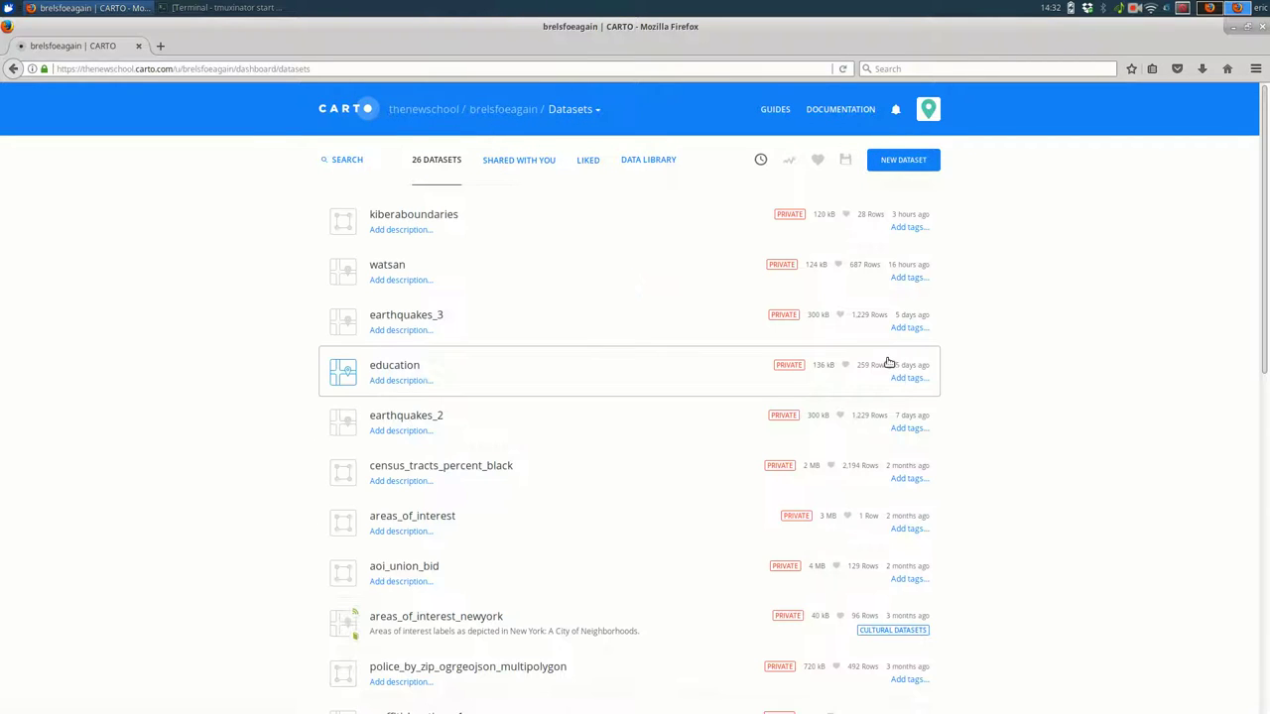
left_click(463, 314)
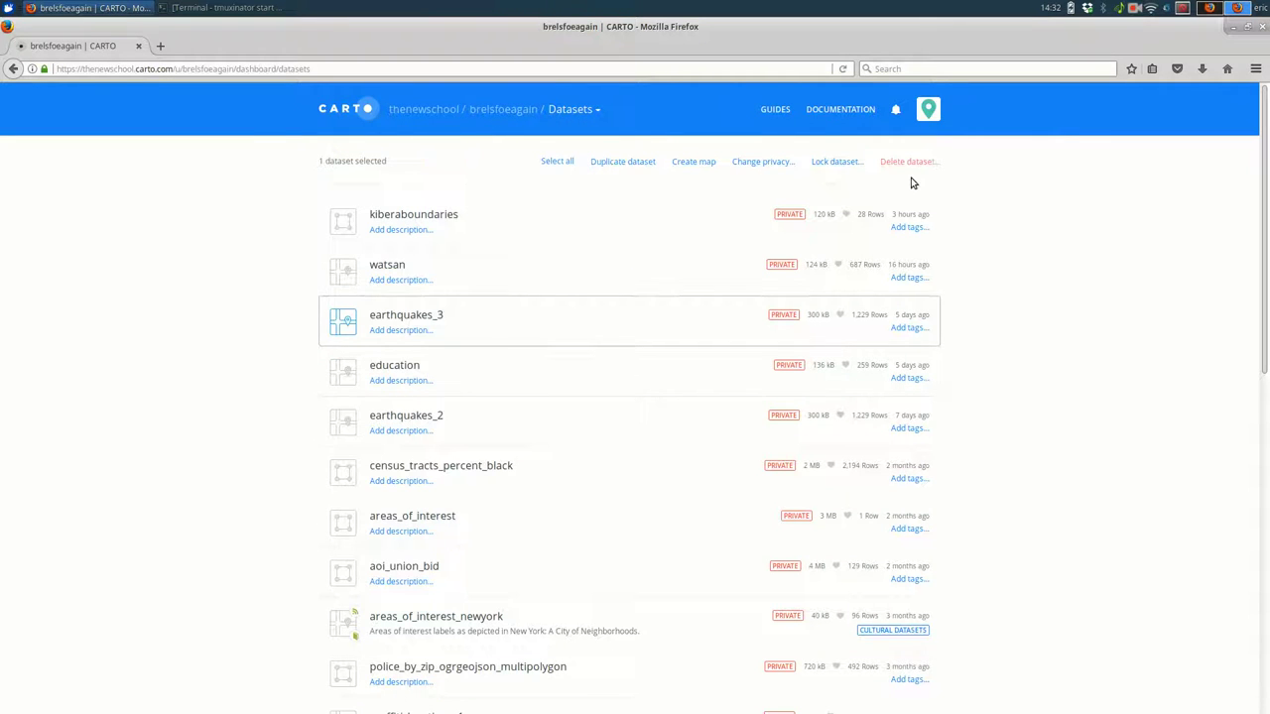
left_click(676, 165)
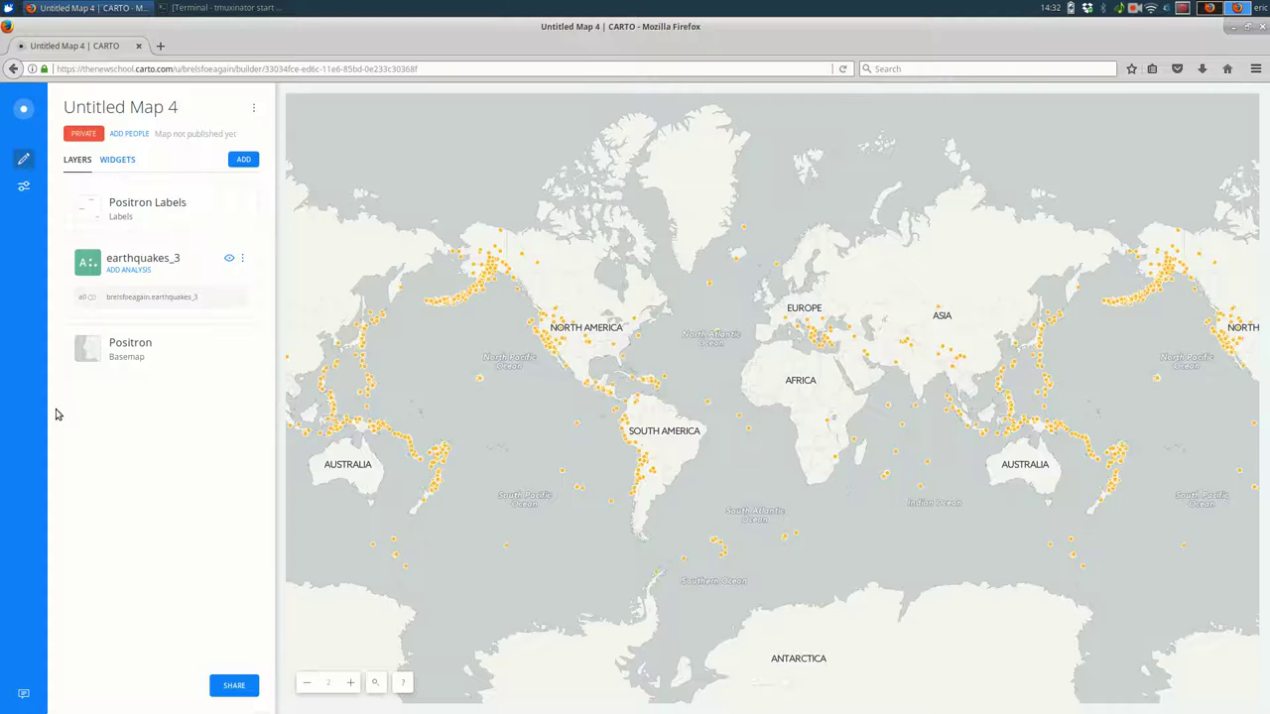
Add a Calculate clusters of points analysis with 5 clusters and apply it.
left_click(133, 271)
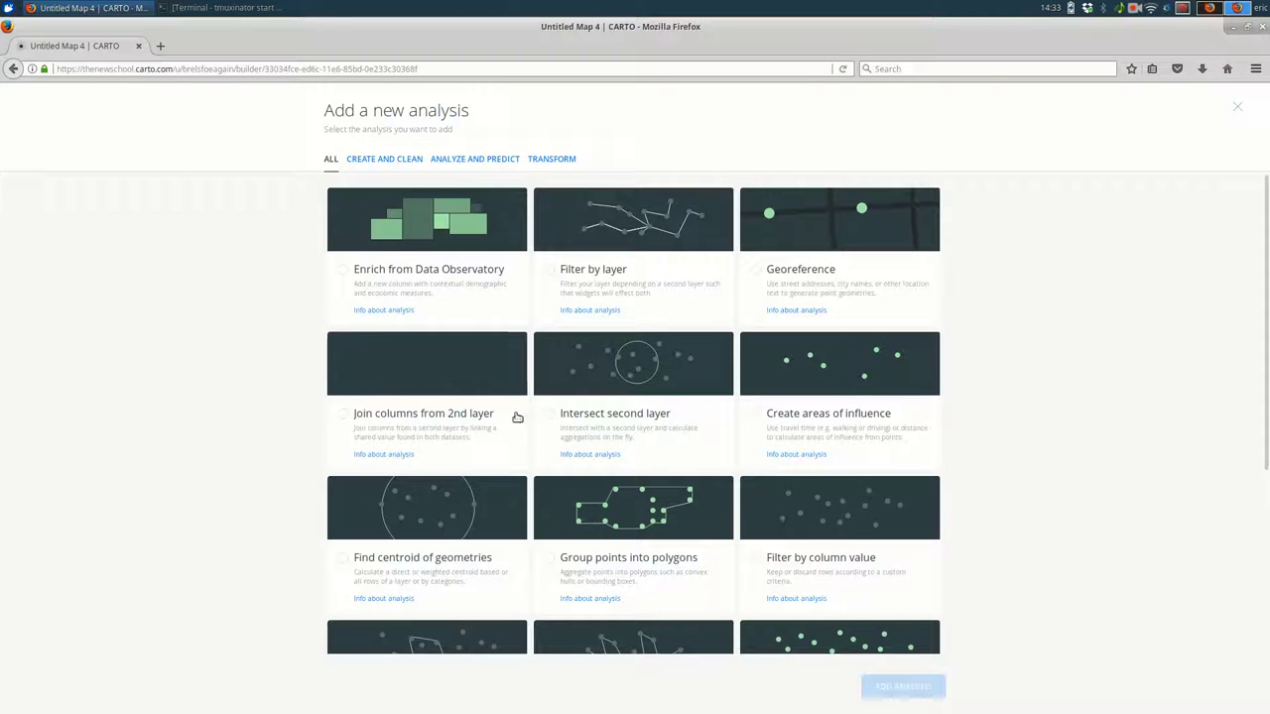
scroll(486, 420, "down", 5)
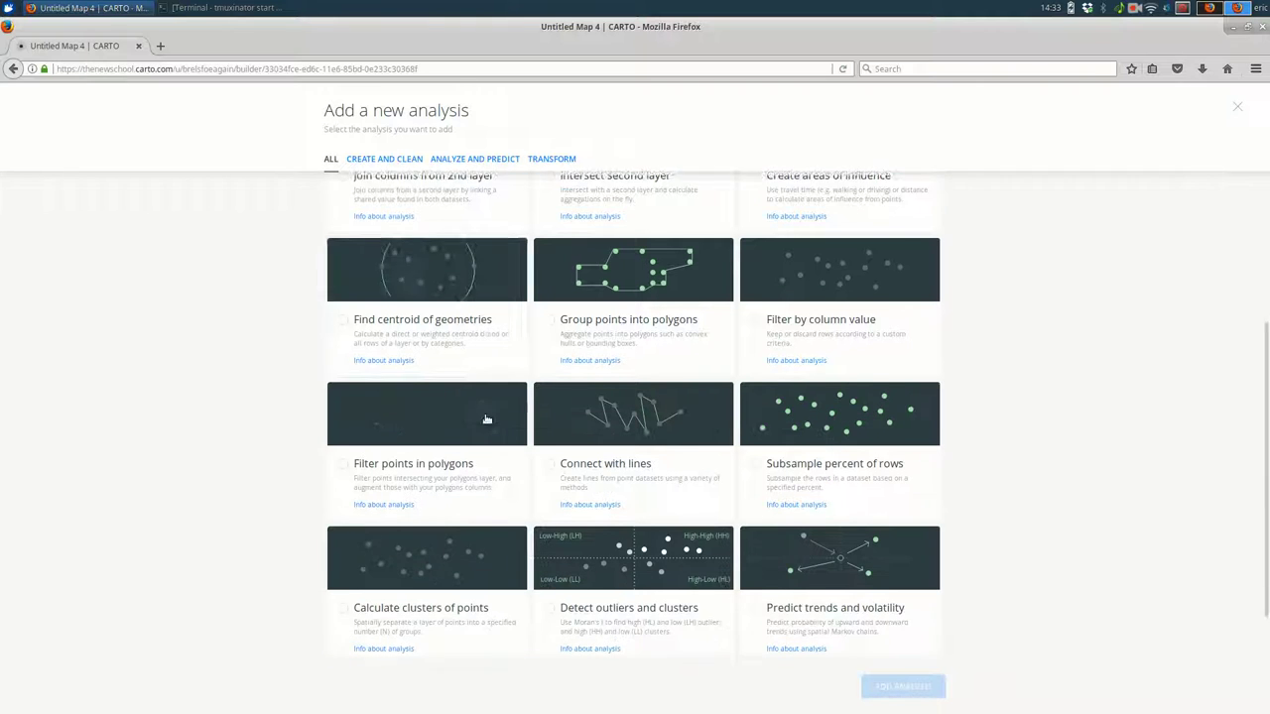
left_click(407, 568)
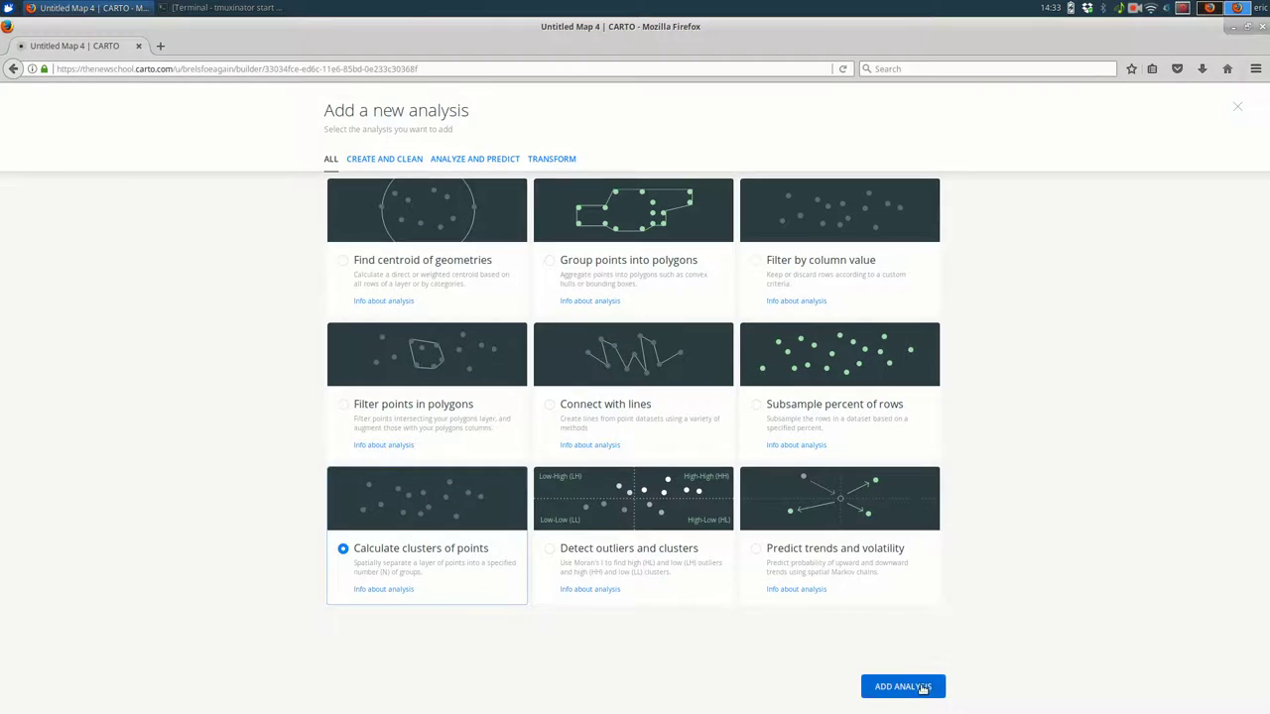
left_click(903, 687)
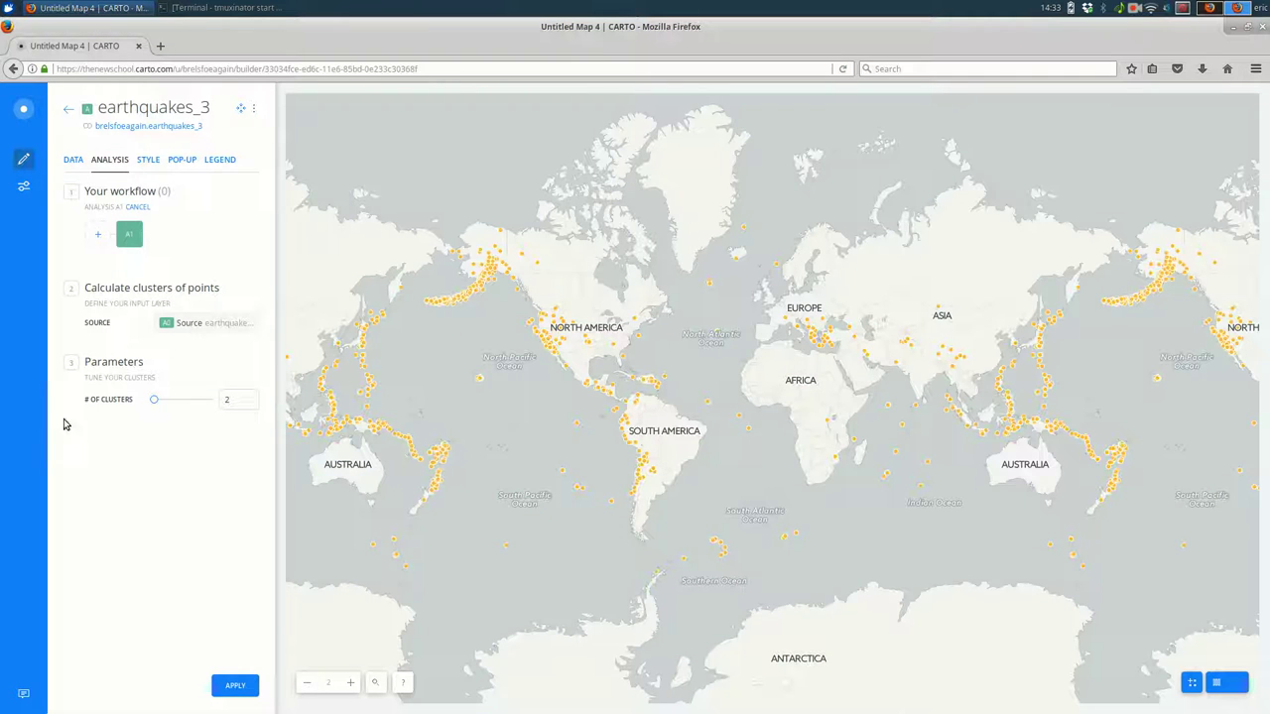
left_click_drag(153, 398, 170, 402)
left_click(235, 686)
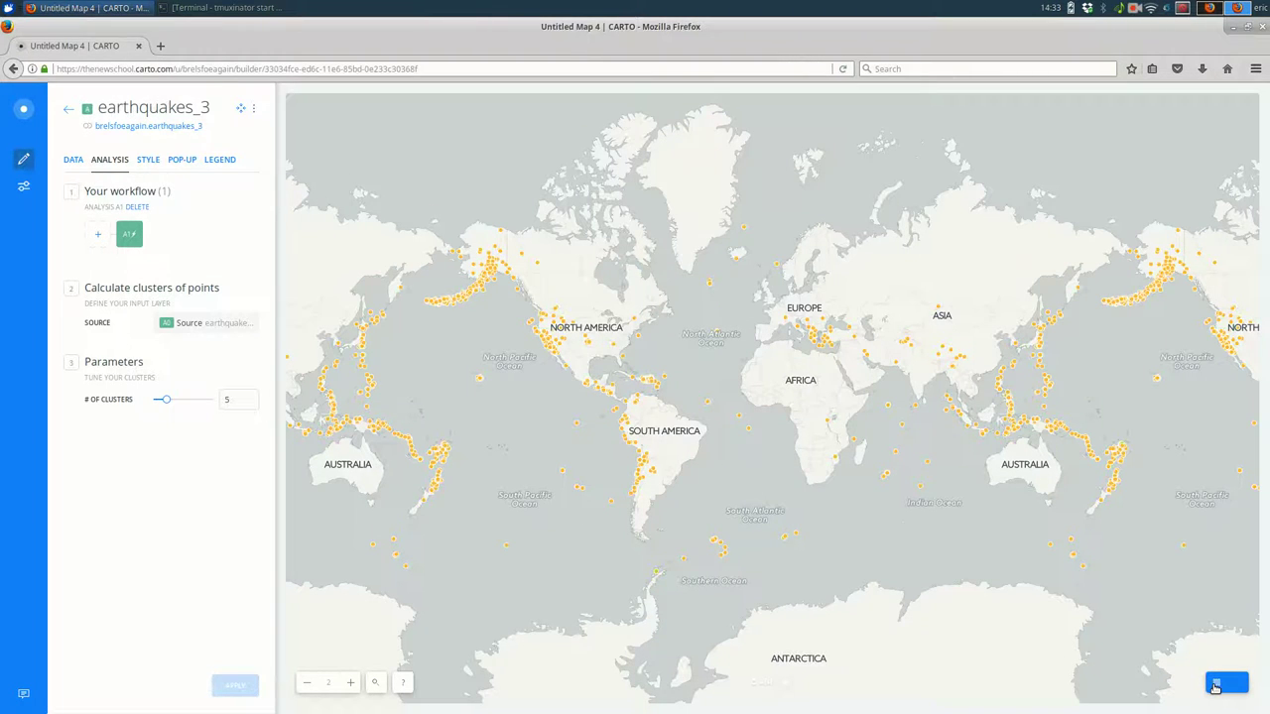
left_click(1215, 686)
scroll(540, 707, "right", 1)
left_click_drag(540, 699, 1247, 699)
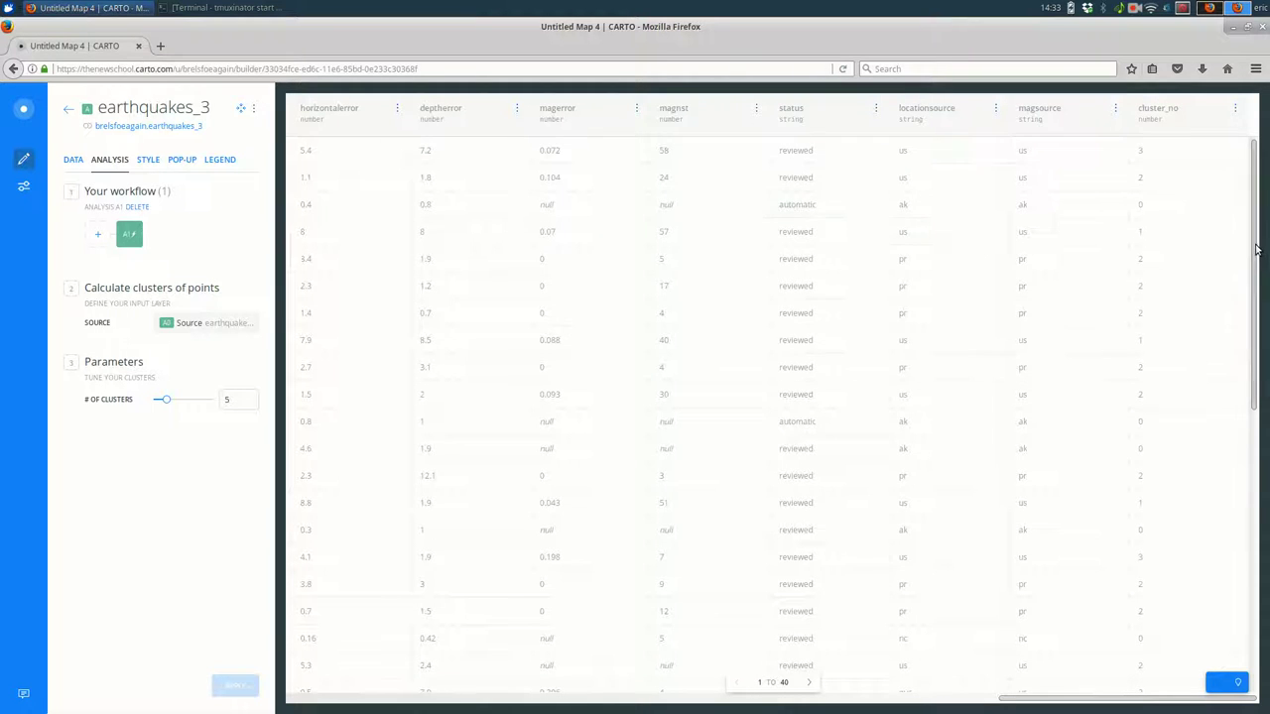
left_click_drag(1255, 250, 1230, 205)
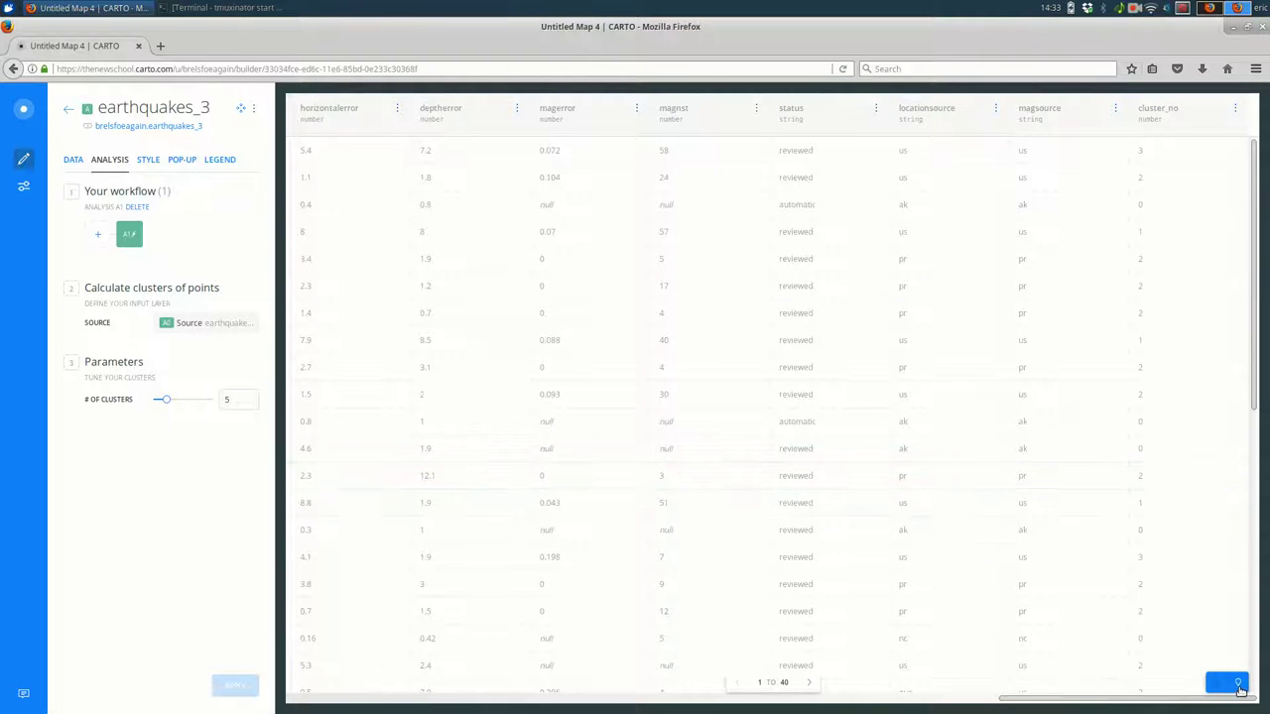
left_click(1235, 685)
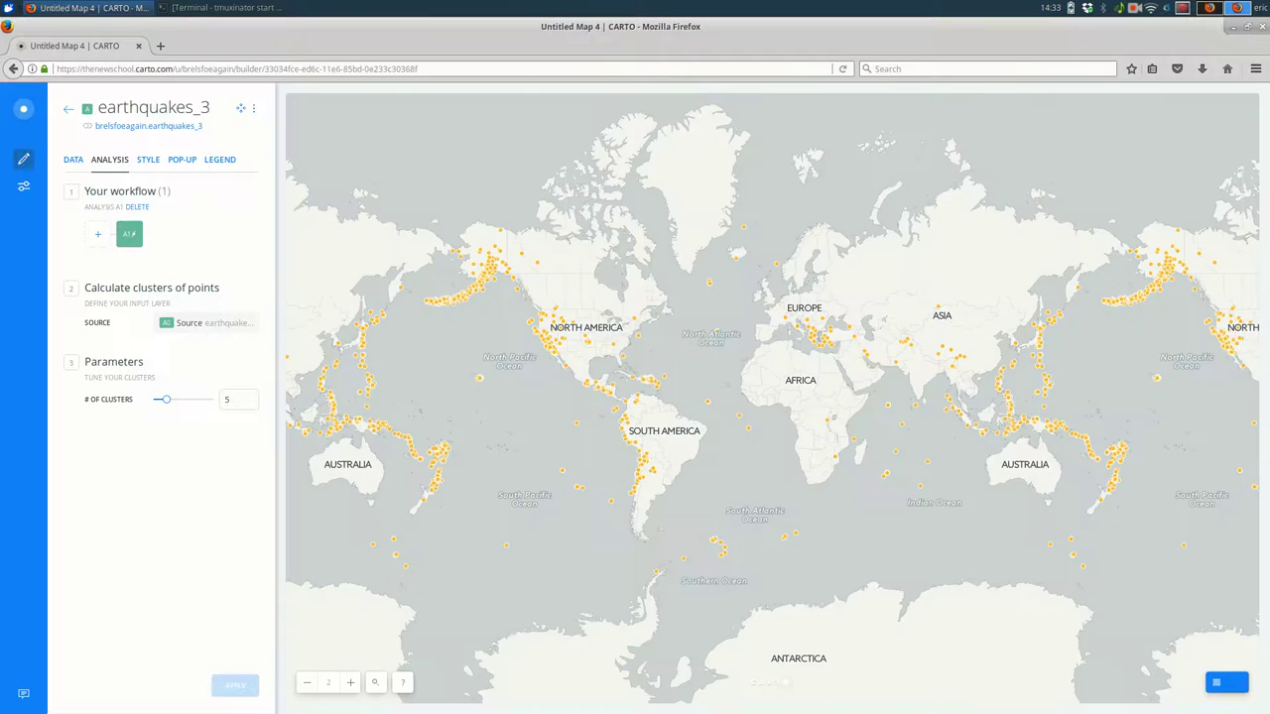
Colour the point fill by cluster_no using Category classification.
left_click(145, 162)
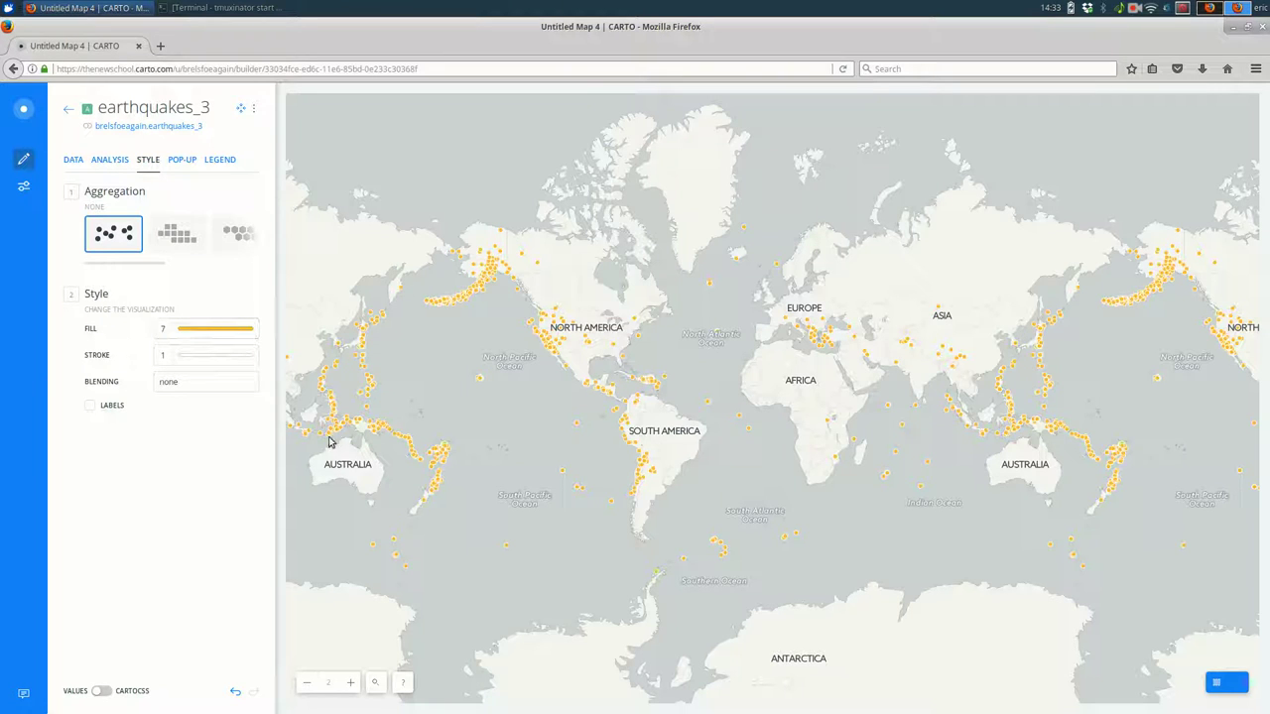
left_click(199, 331)
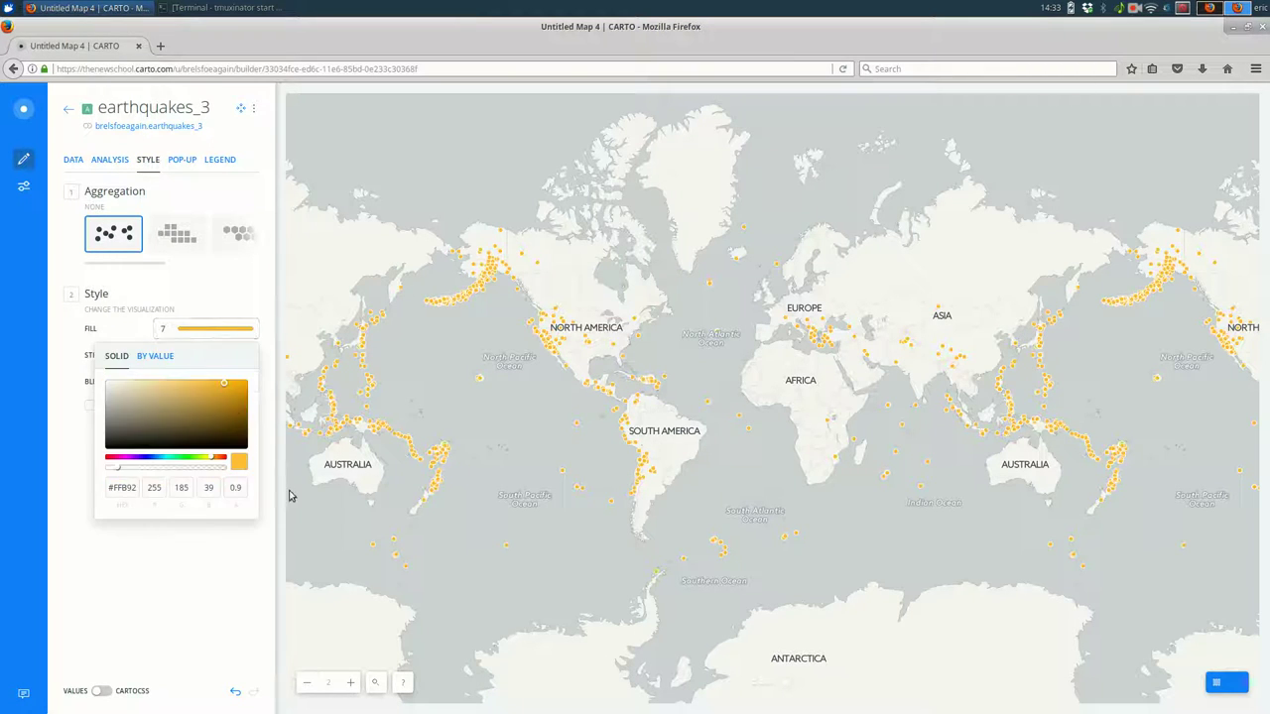
left_click(159, 363)
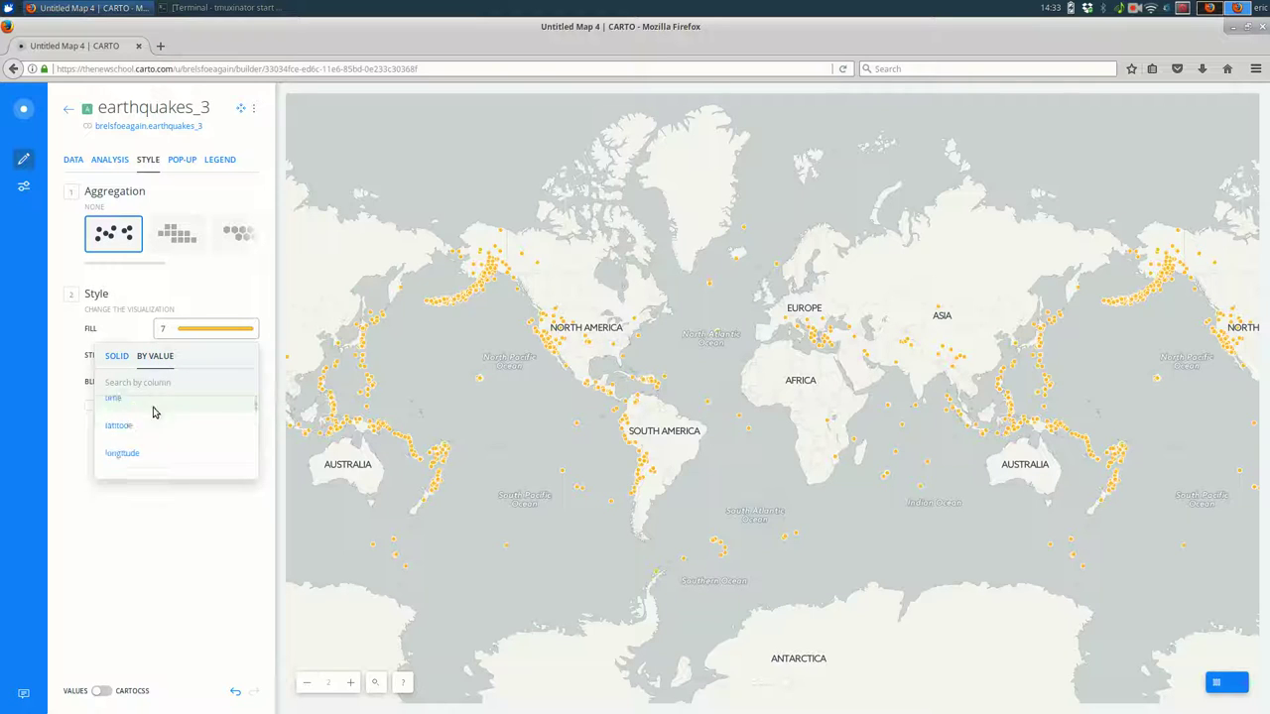
left_click(138, 466)
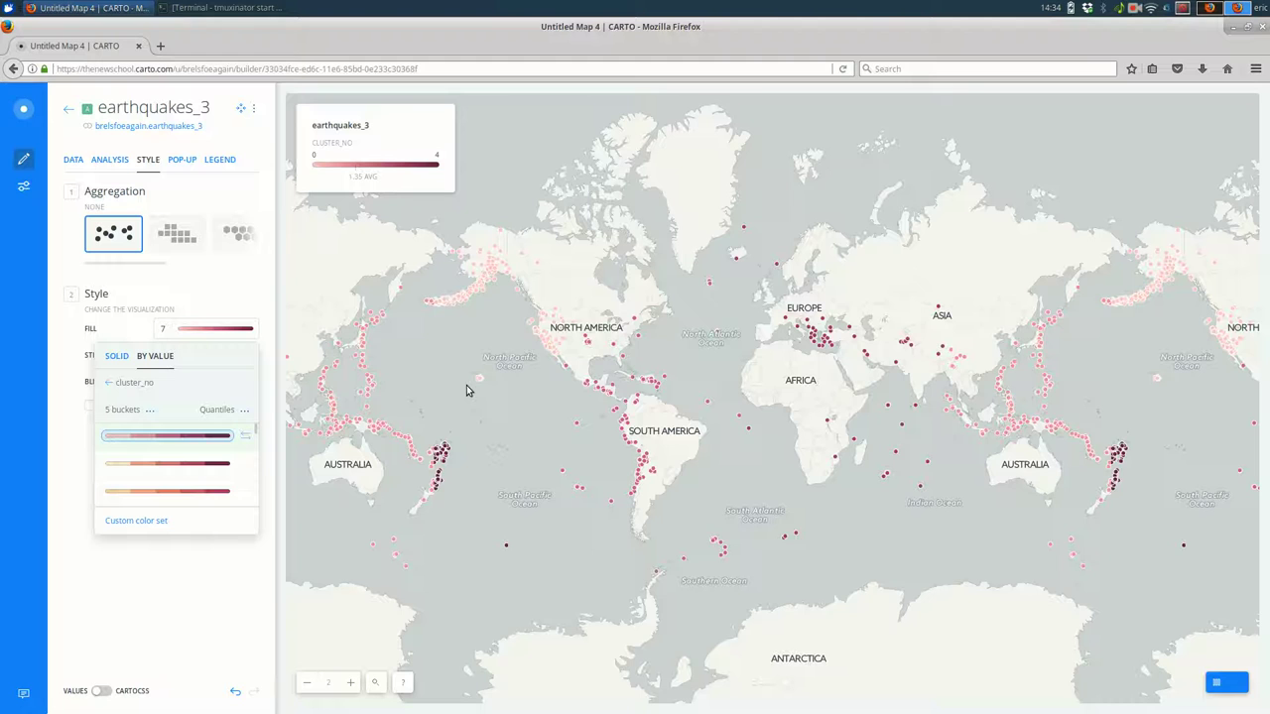
left_click(245, 413)
scroll(209, 432, "down", 1)
left_click(188, 469)
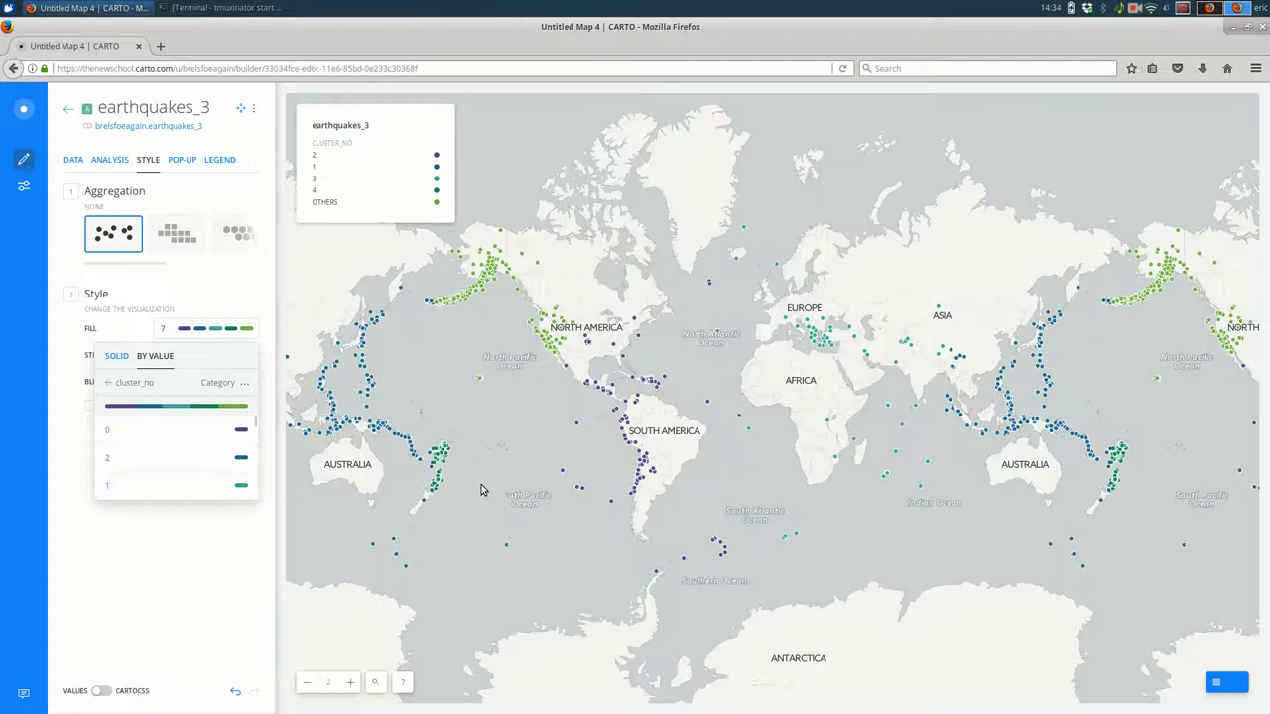
left_click(218, 605)
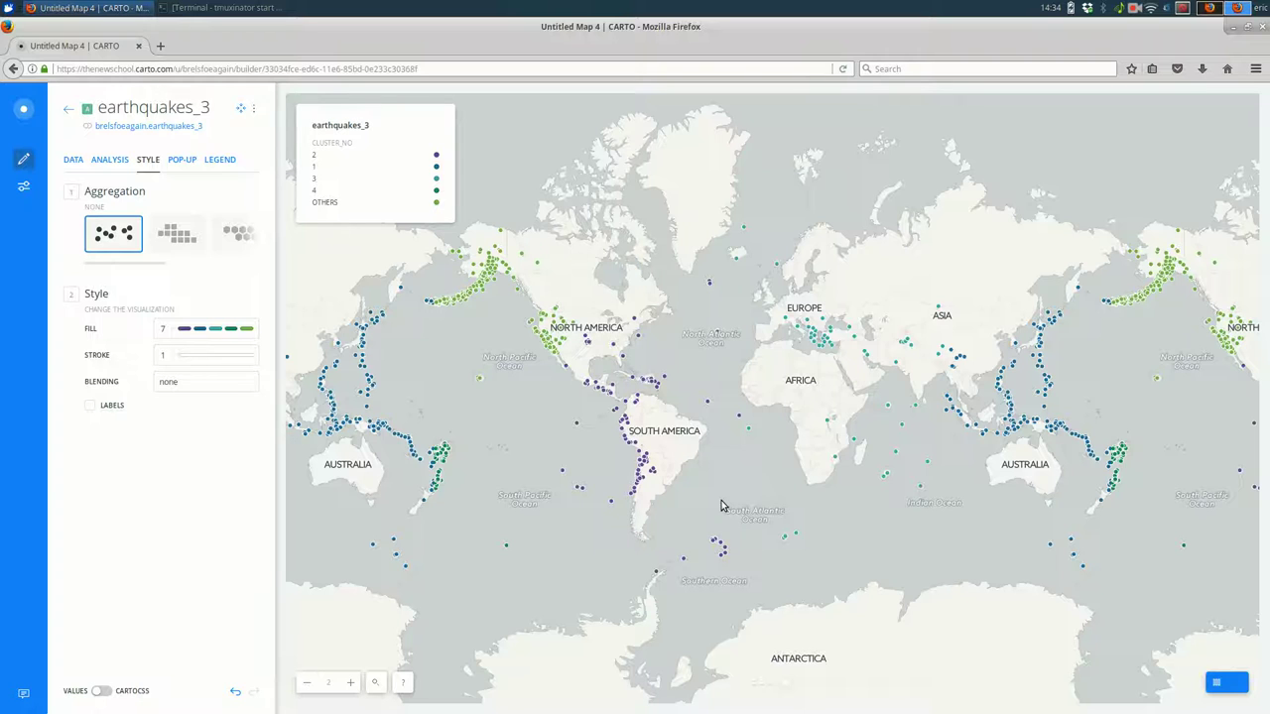
Add a Group points into polygons analysis after the Clusters step.
left_click(105, 164)
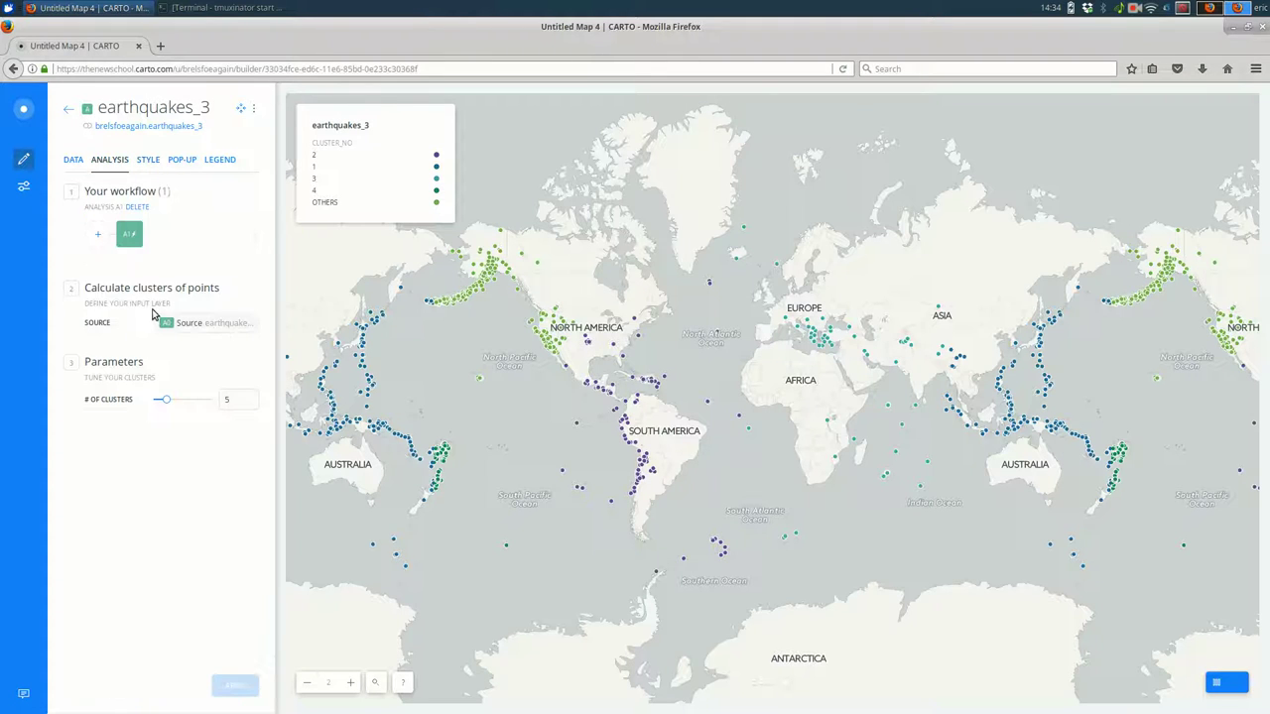
left_click(99, 238)
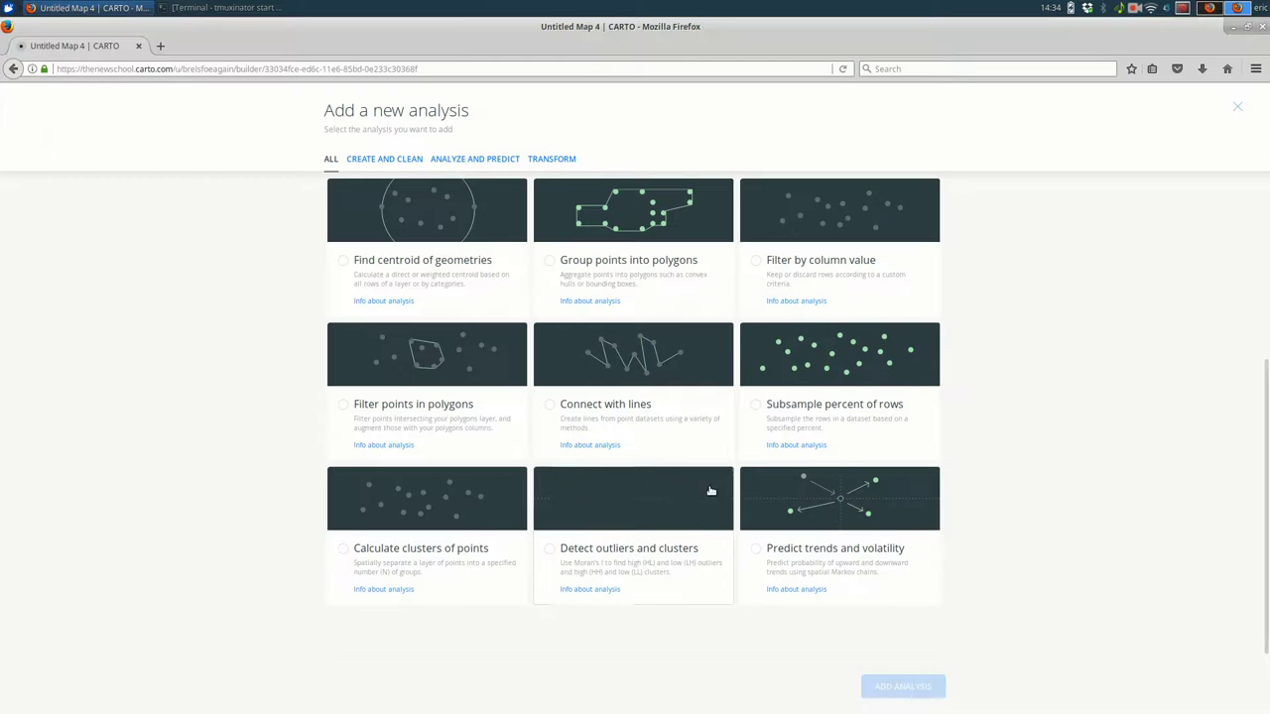
scroll(702, 474, "up", 1)
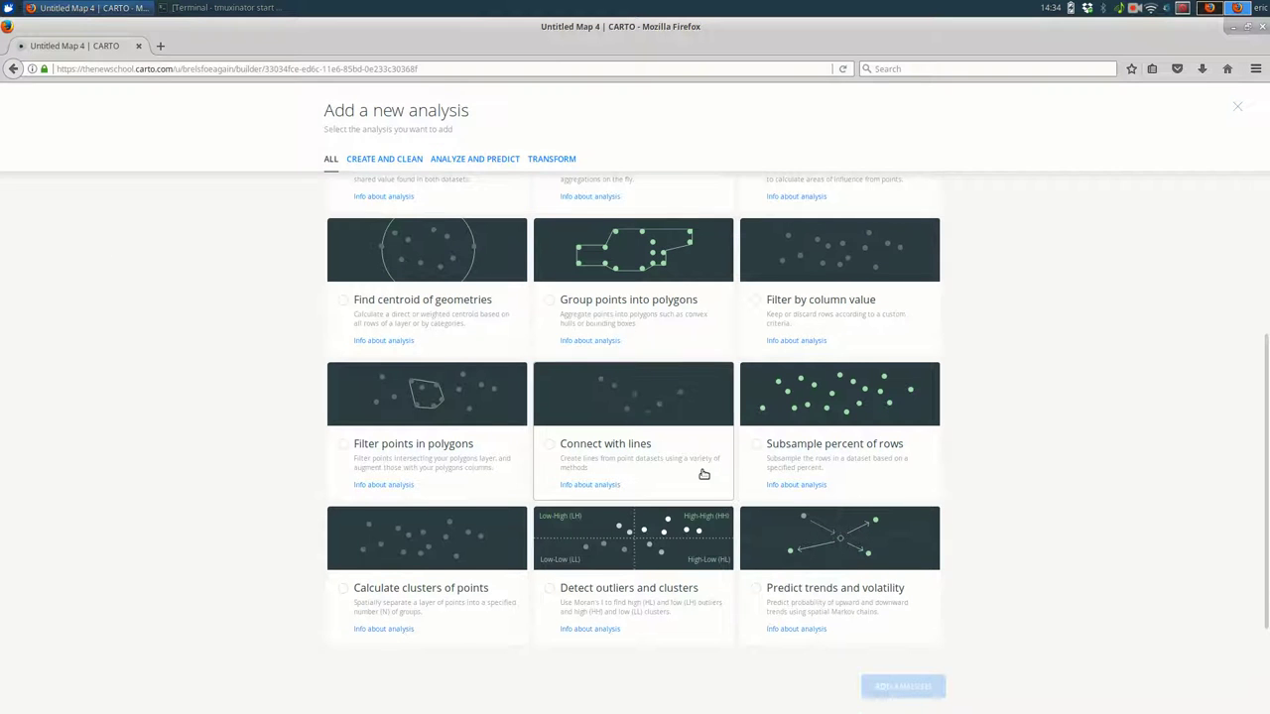
left_click(634, 315)
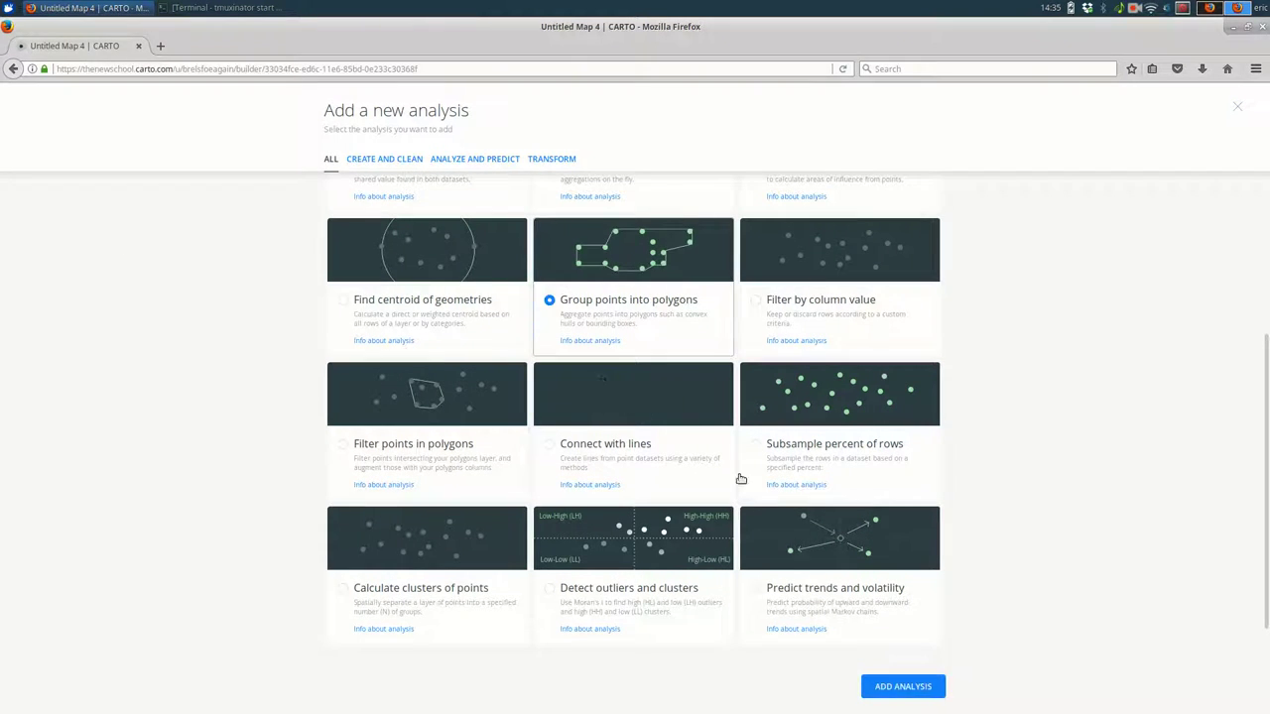
left_click(900, 687)
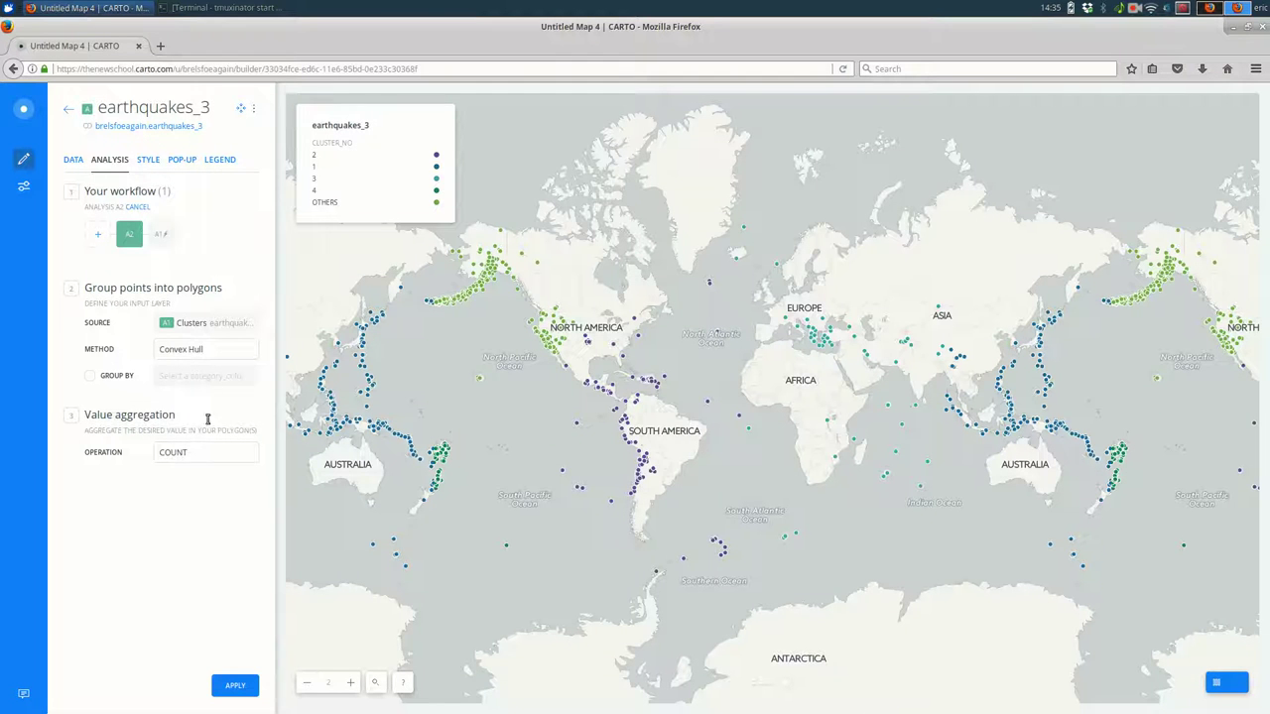
Configure it as Convex Hull, grouped by cluster_no, with COUNT aggregation, and apply.
left_click(208, 355)
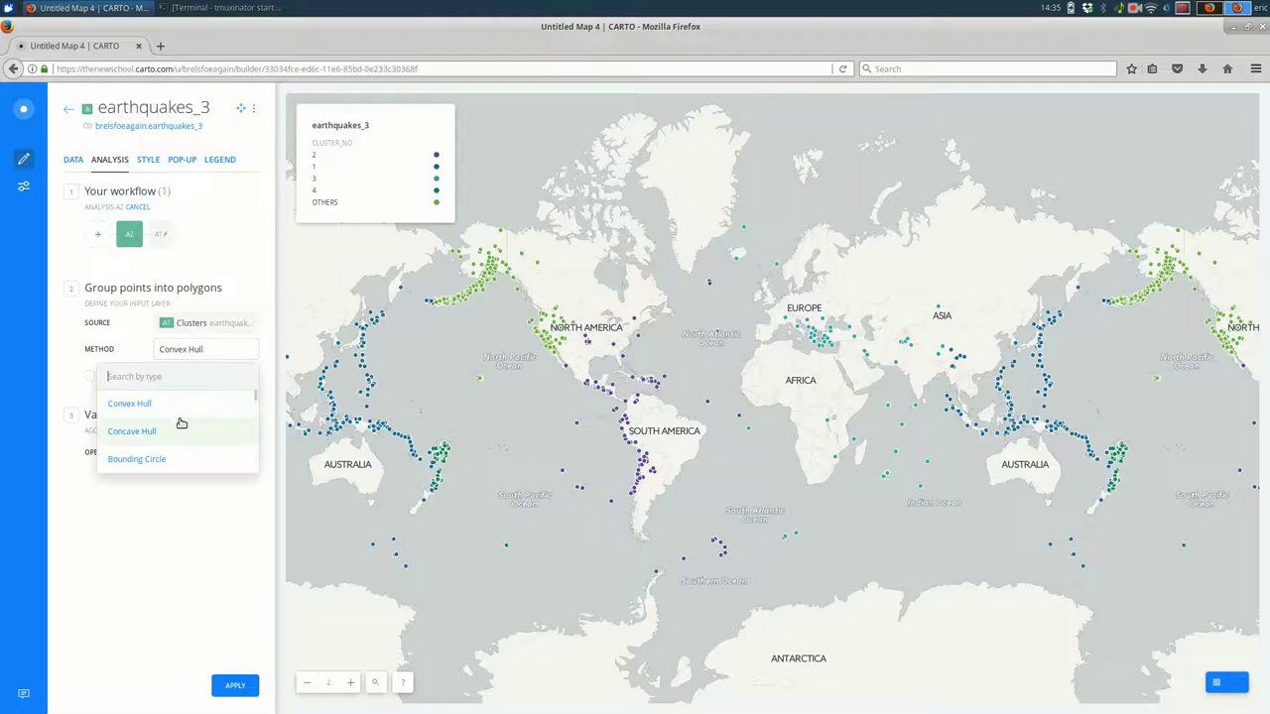
scroll(188, 415, "down", 1)
scroll(190, 410, "up", 1)
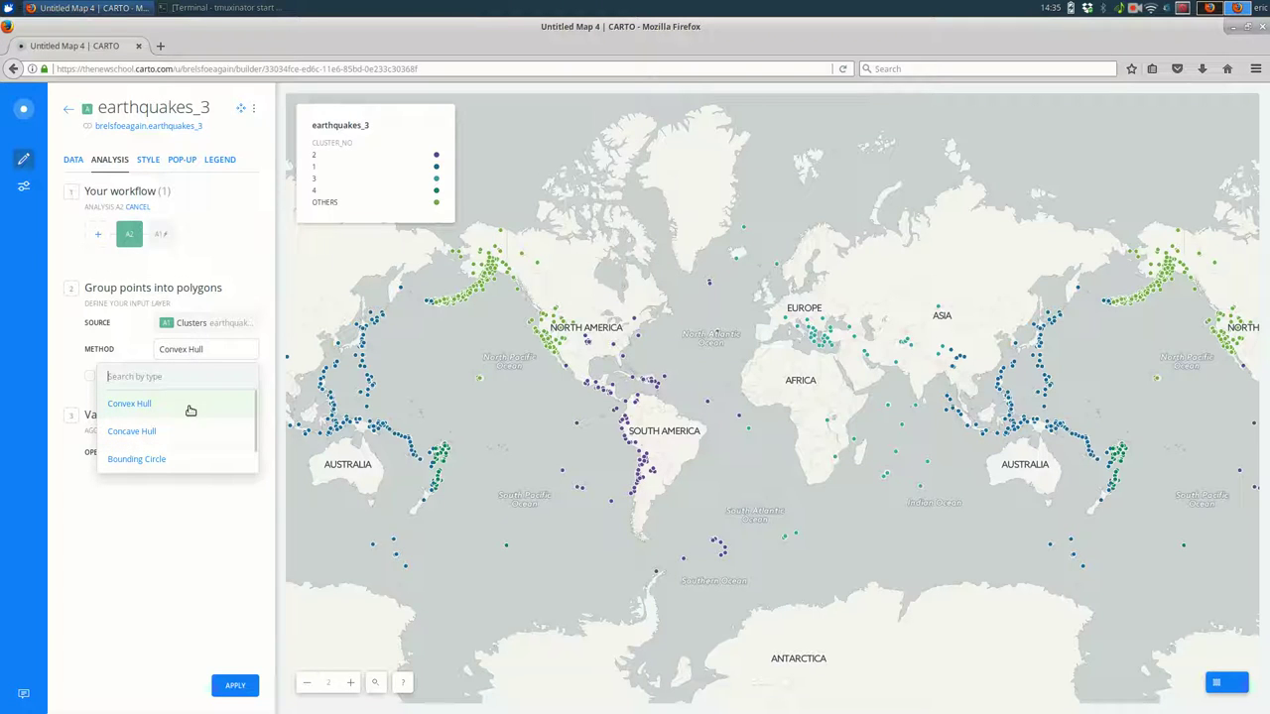
left_click(166, 613)
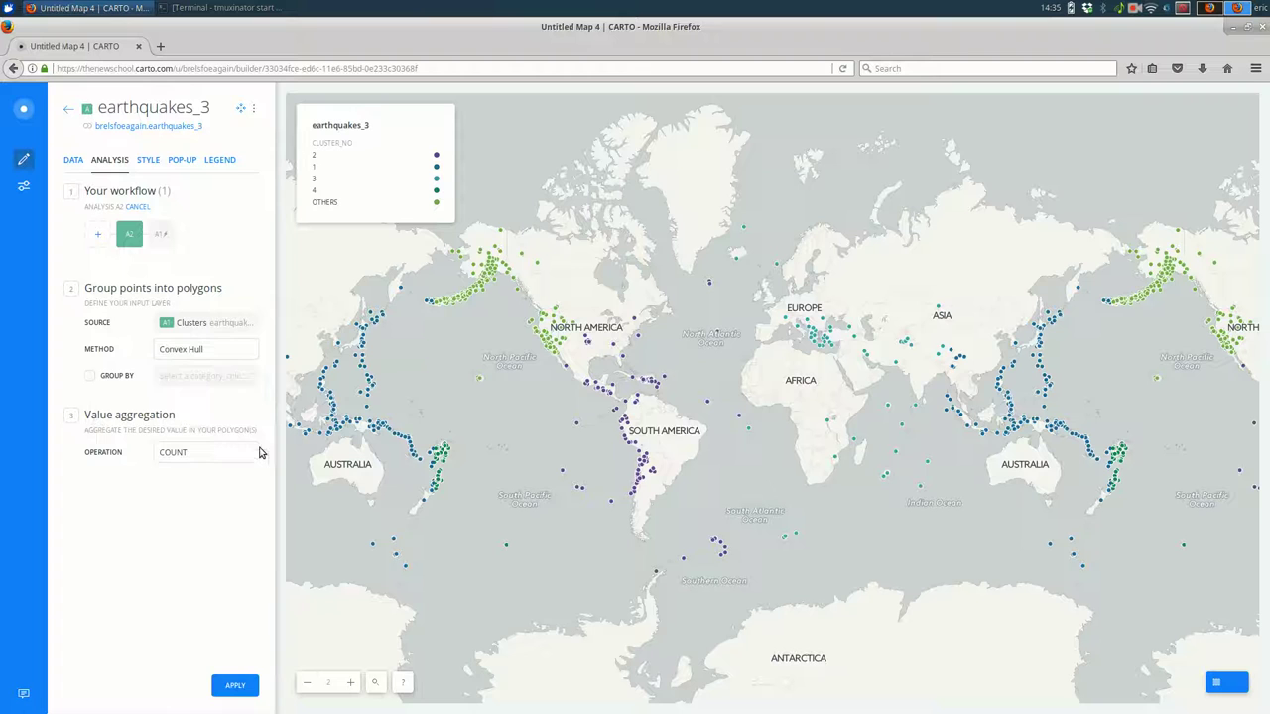
left_click(89, 376)
left_click(230, 376)
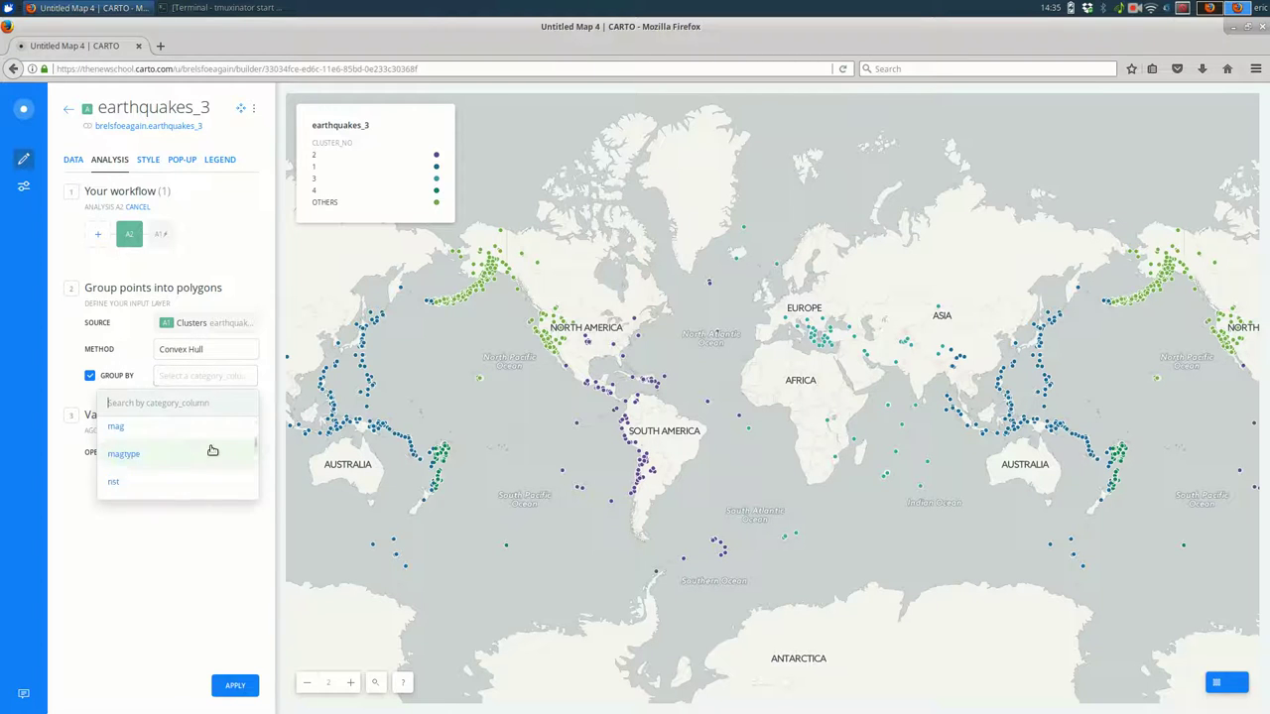
scroll(211, 452, "up", 2)
left_click(201, 485)
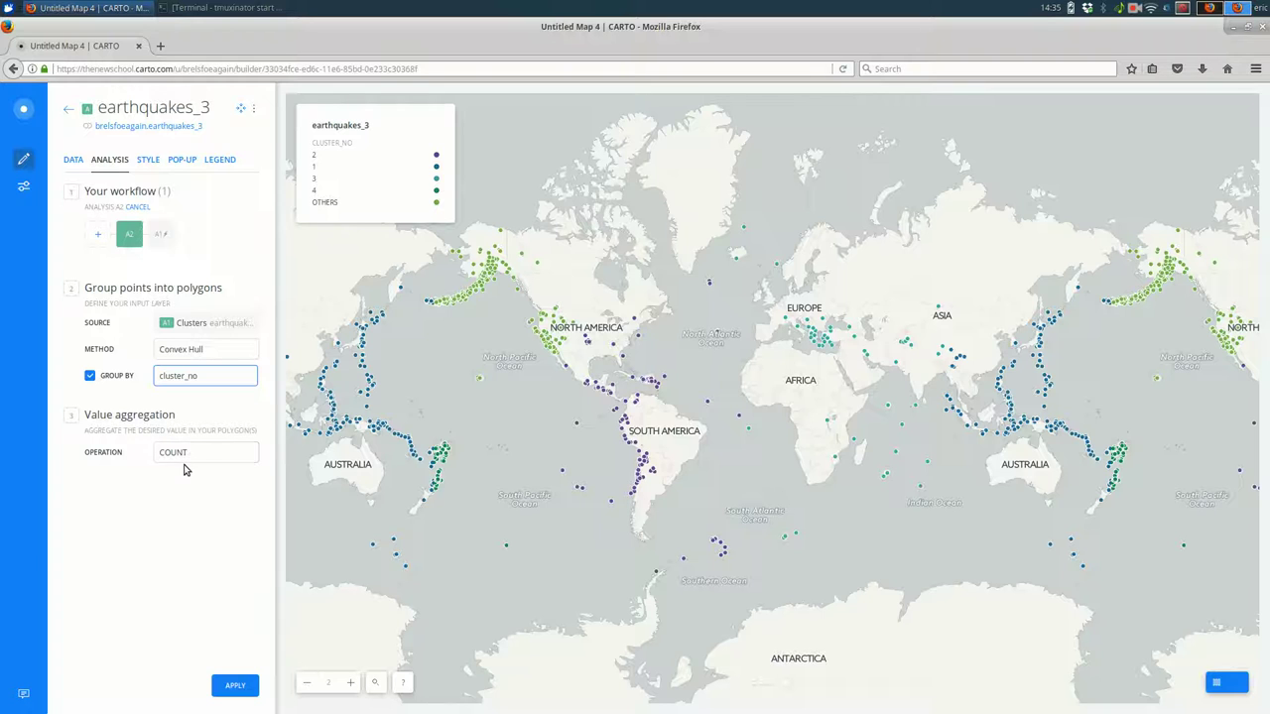
left_click(198, 459)
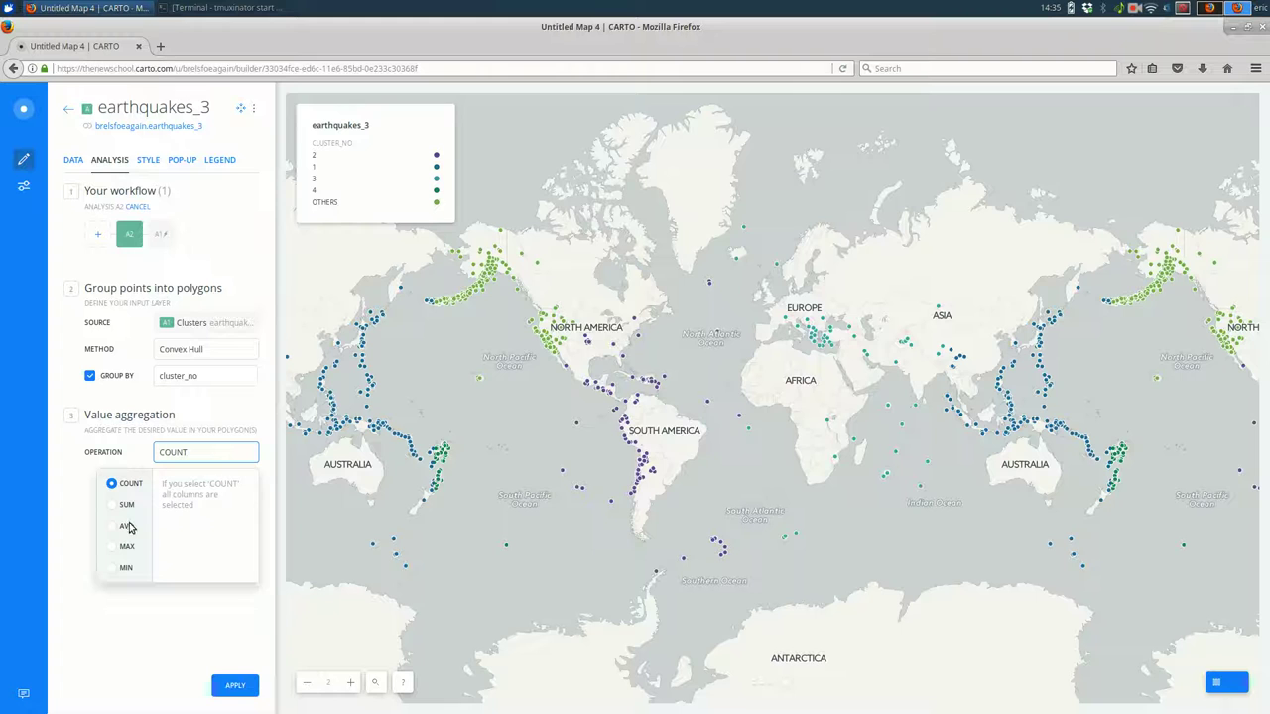
left_click(175, 636)
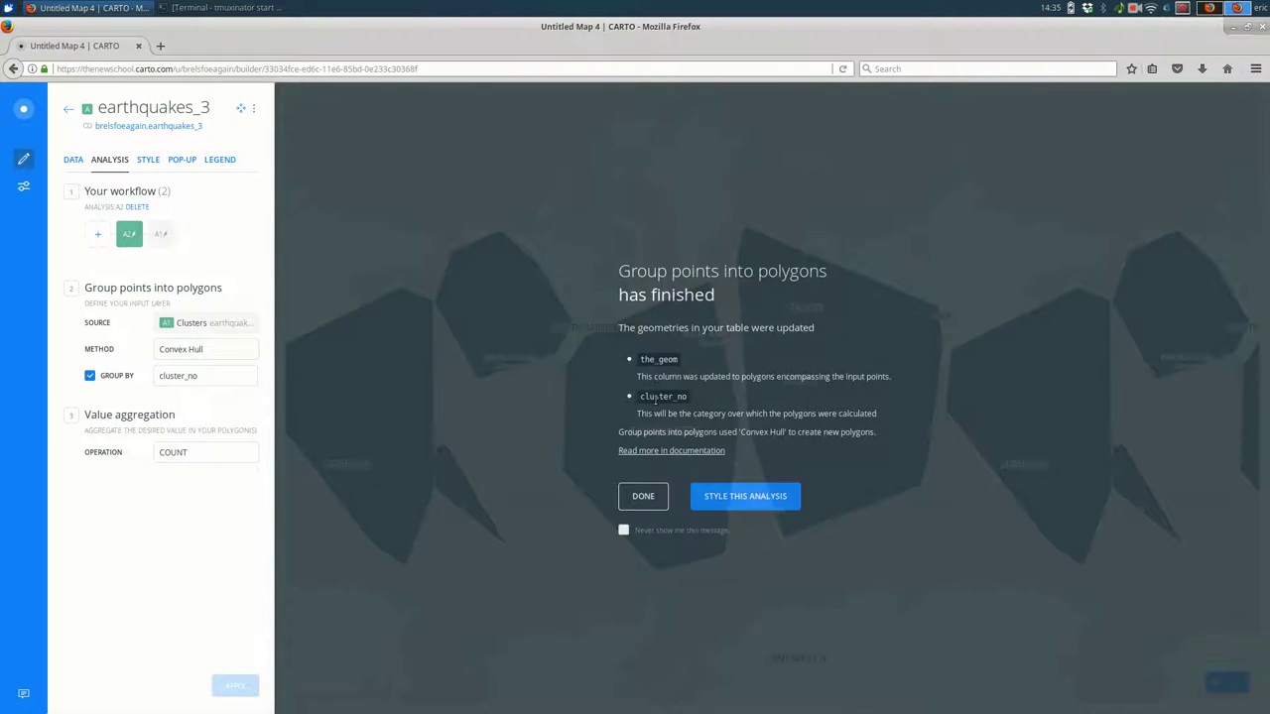
Permanently dismiss the analysis-finished notice, then check the hull polygons' data table before returning to the map.
left_click(623, 532)
left_click(643, 506)
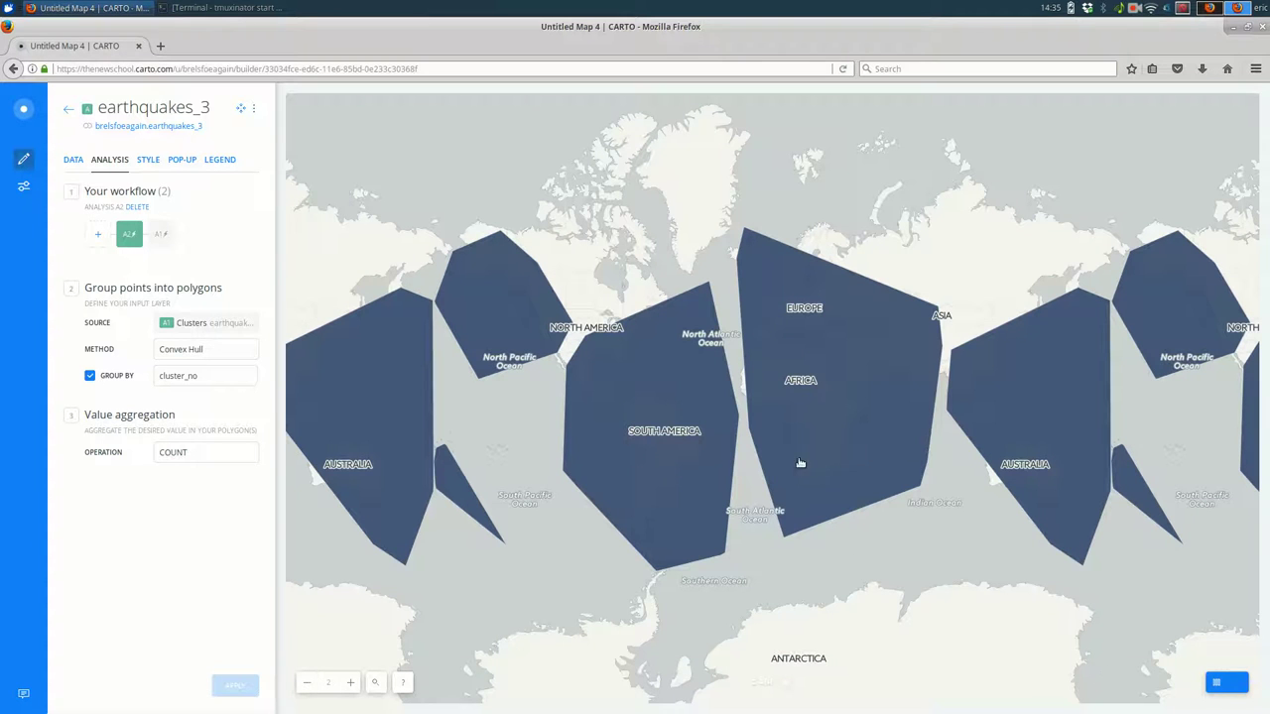
left_click(1219, 685)
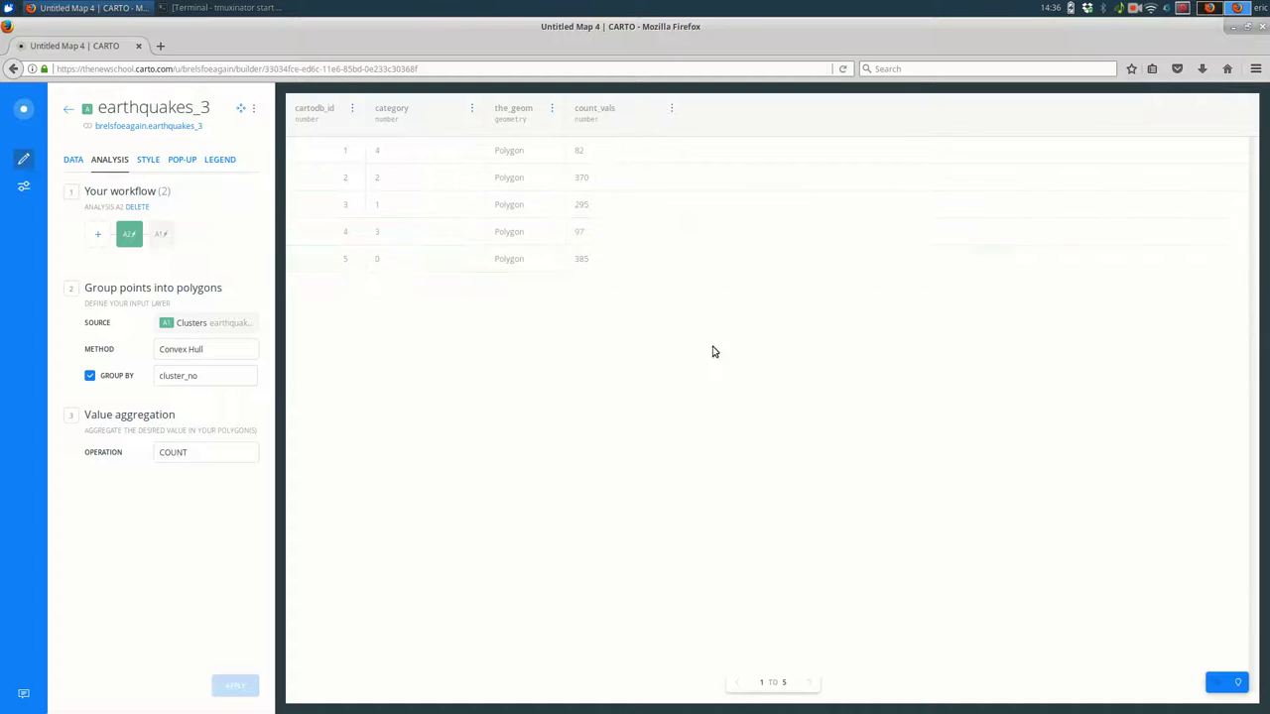
left_click(1238, 683)
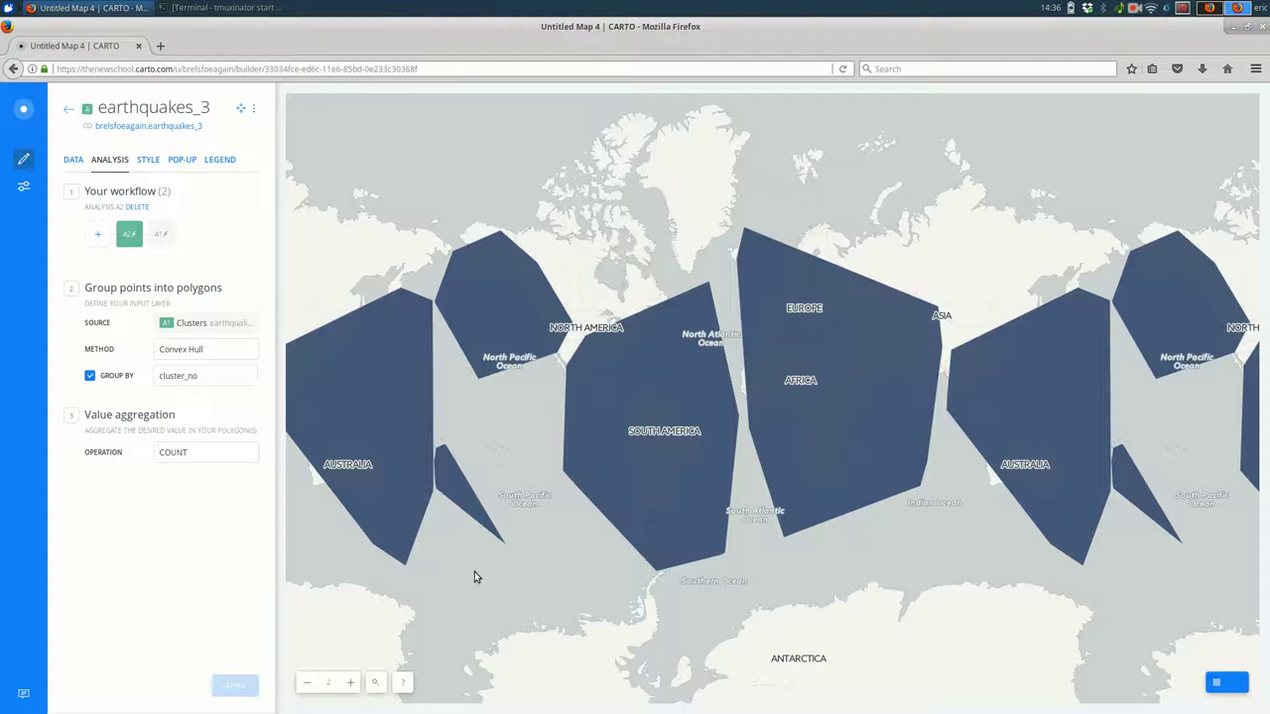
Drag the Clusters analysis out into a new layer B and recentre the map.
left_click(66, 111)
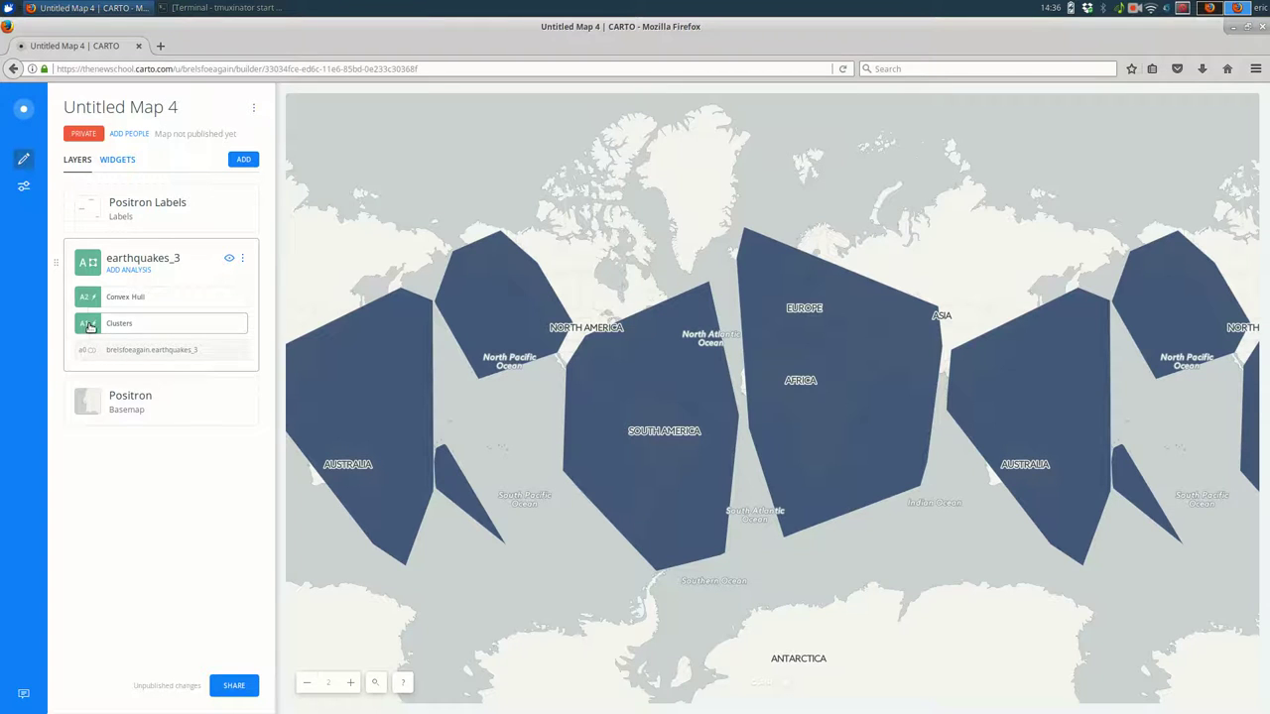
left_click_drag(91, 327, 79, 265)
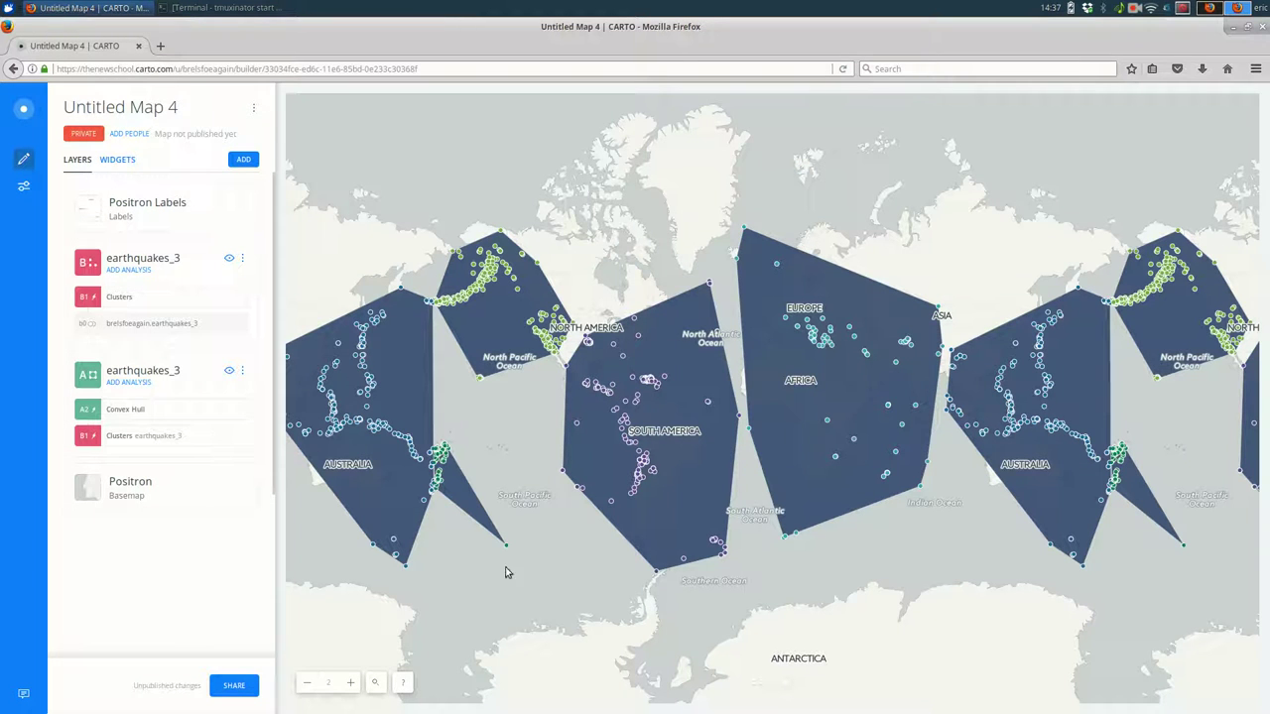
left_click_drag(475, 576, 418, 570)
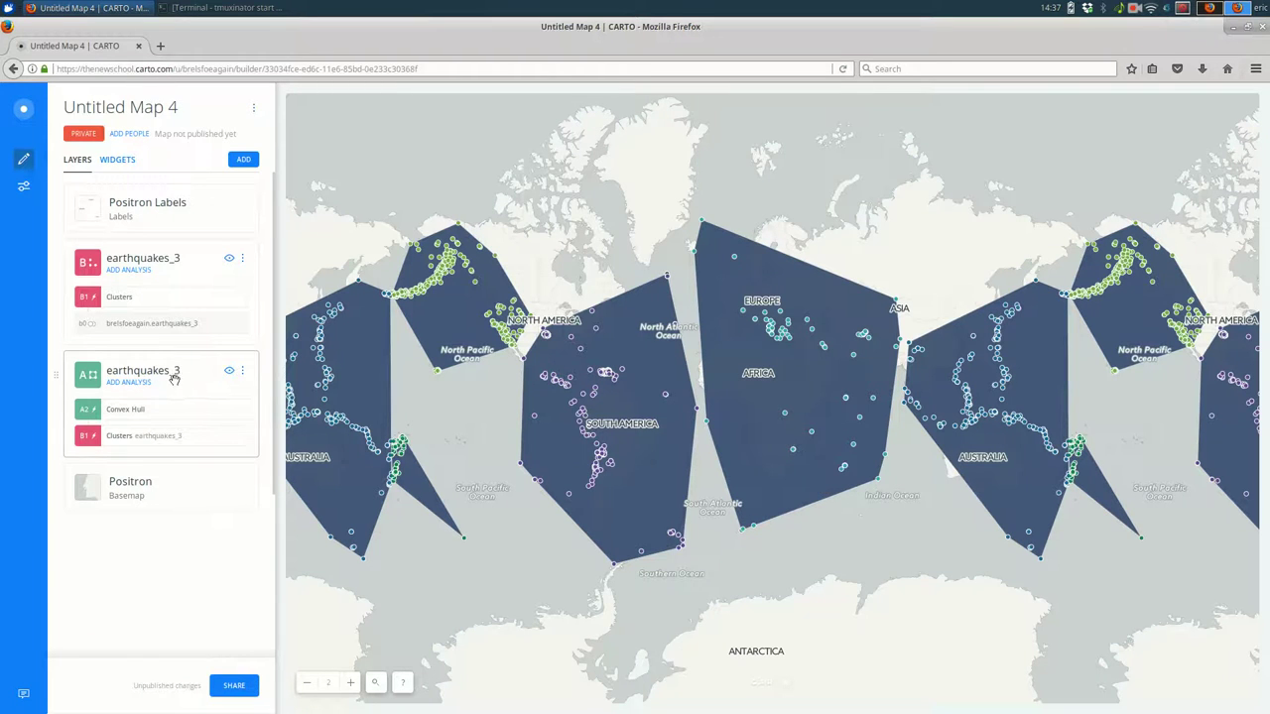
Add a Find centroid of geometries analysis to layer A.
left_click(134, 385)
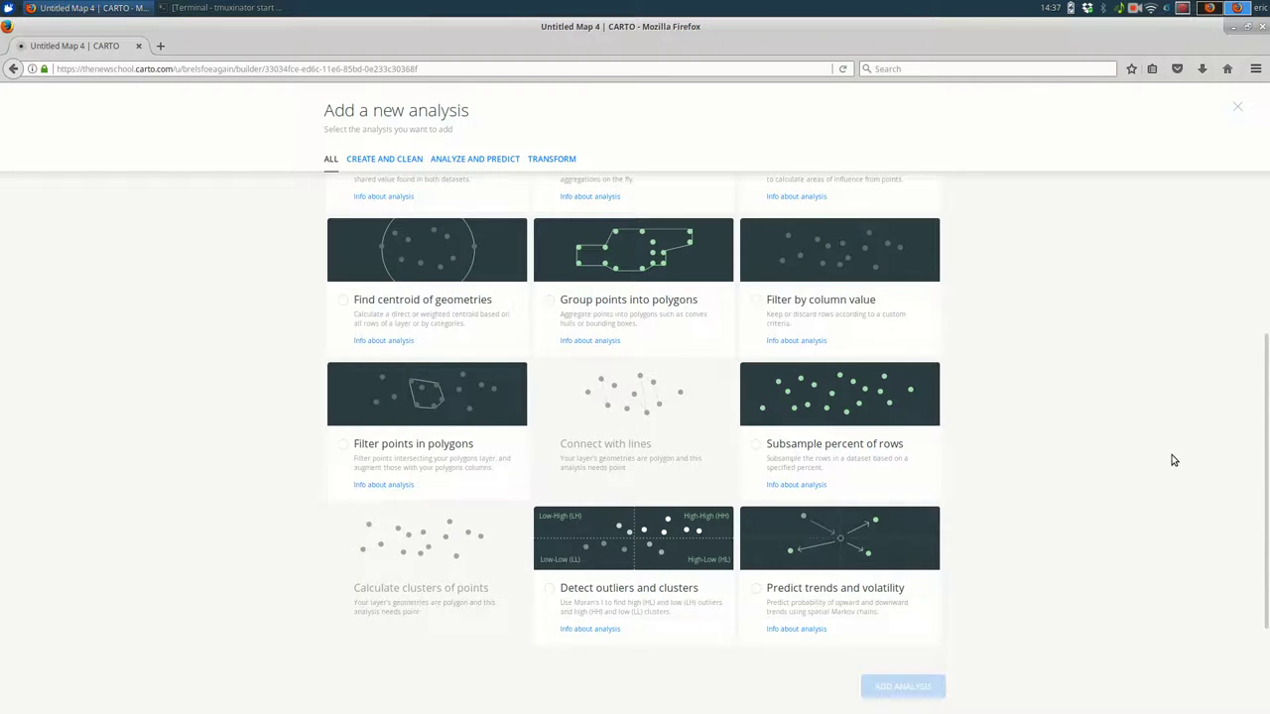
scroll(1172, 460, "up", 1)
left_click(398, 340)
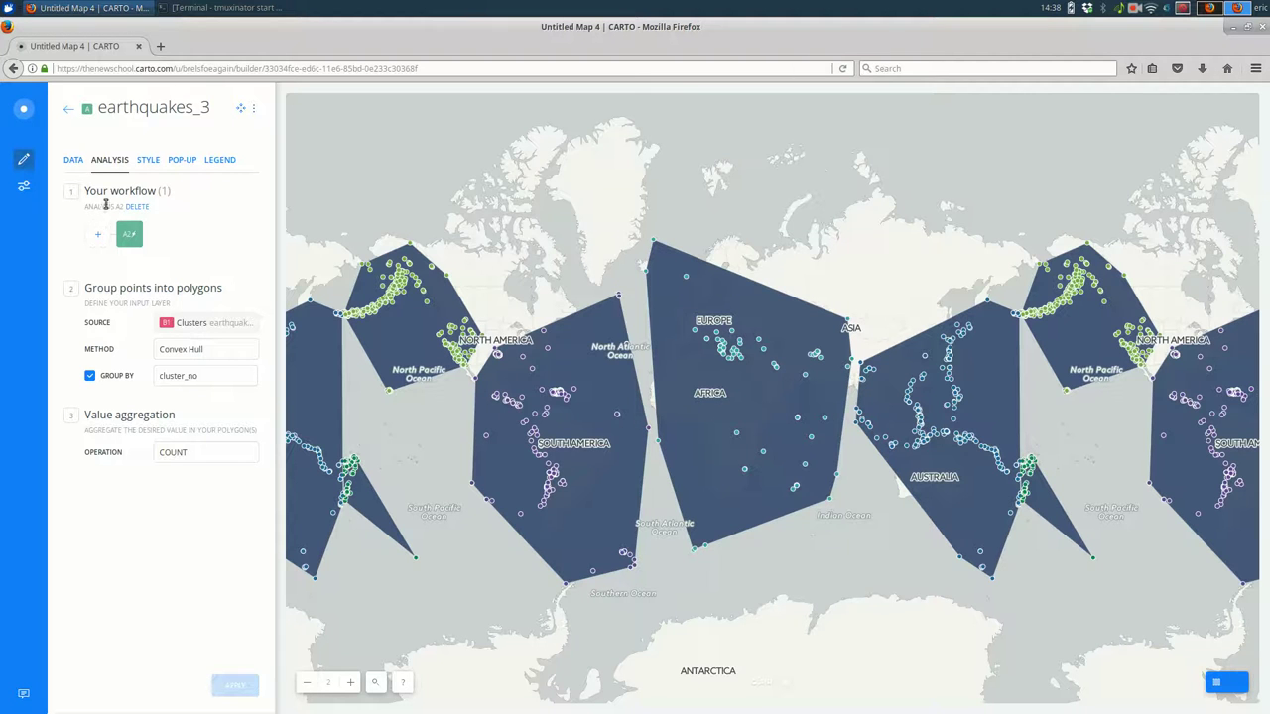
left_click(97, 235)
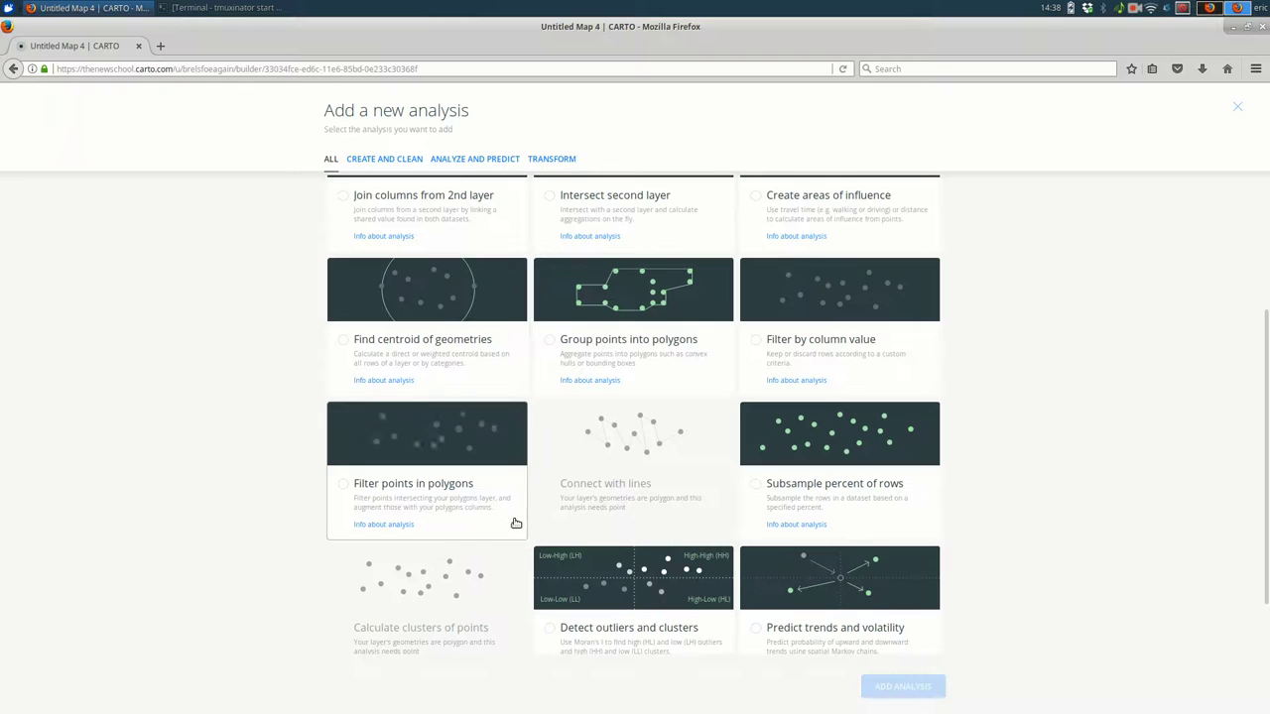
left_click(440, 331)
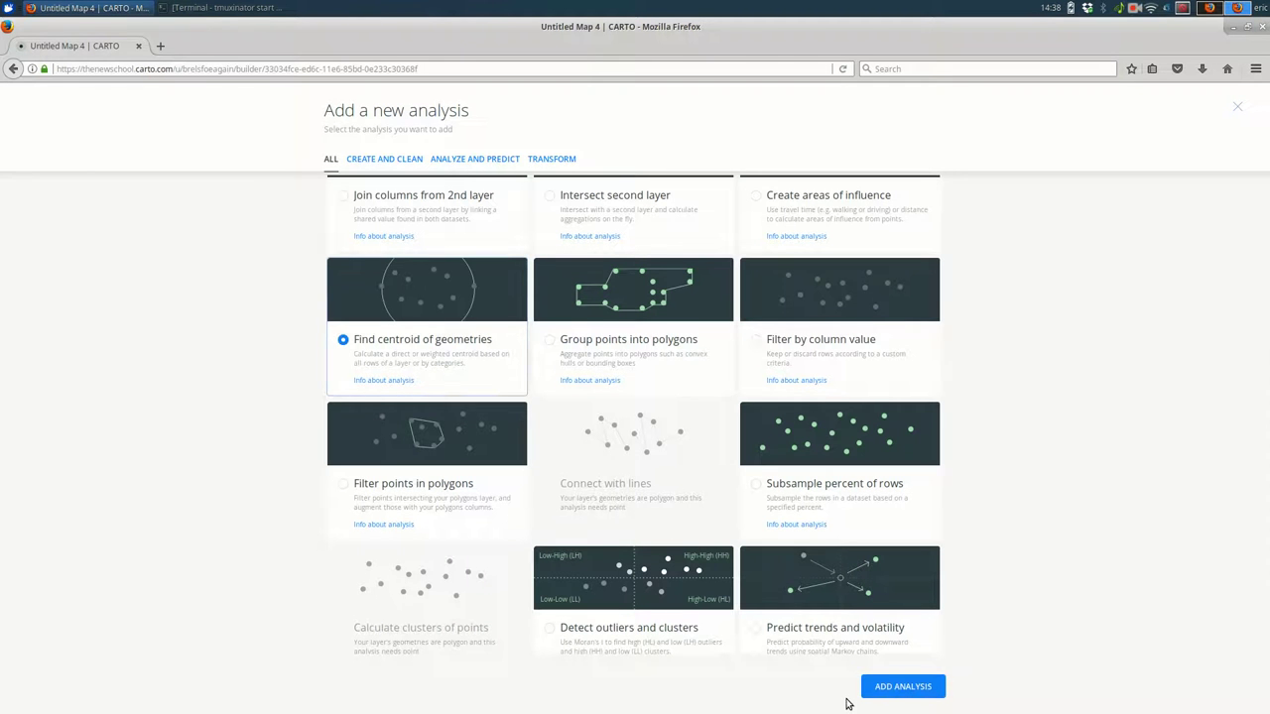
left_click(886, 696)
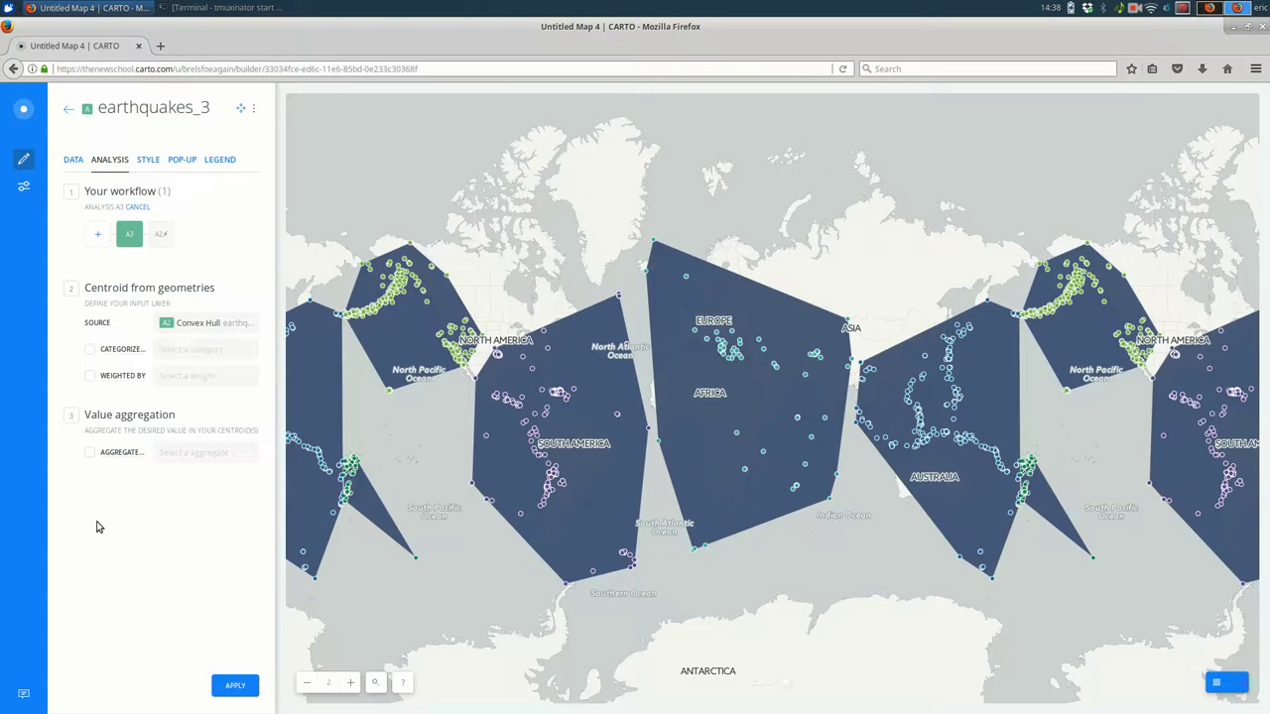
Categorize the centroids by cartodb_id and run the analysis.
left_click(89, 350)
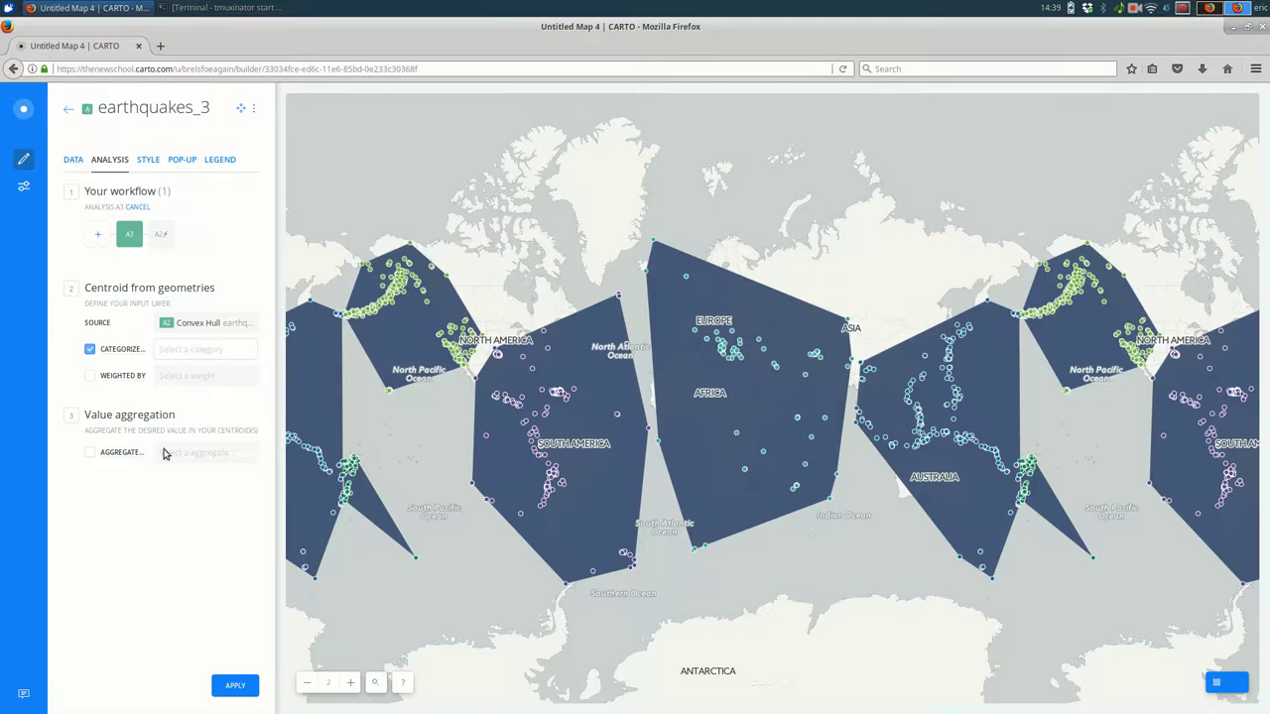
left_click(199, 359)
scroll(205, 426, "down", 1)
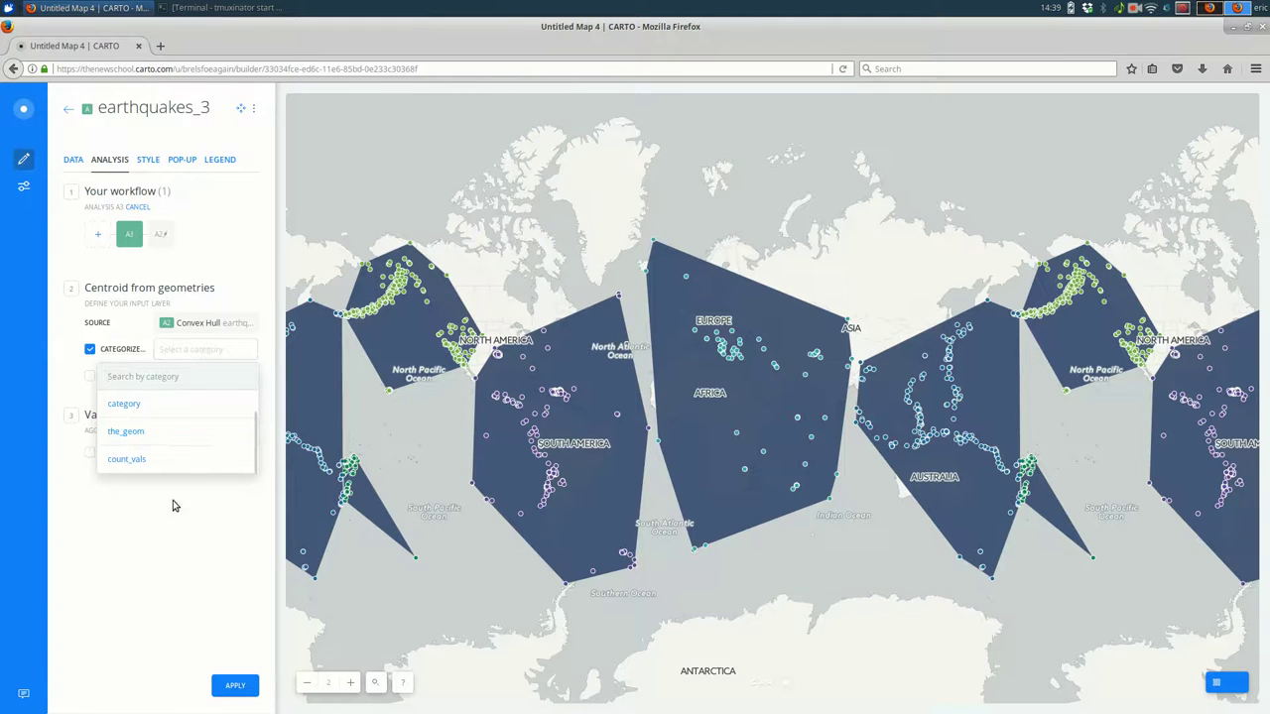
left_click(184, 462)
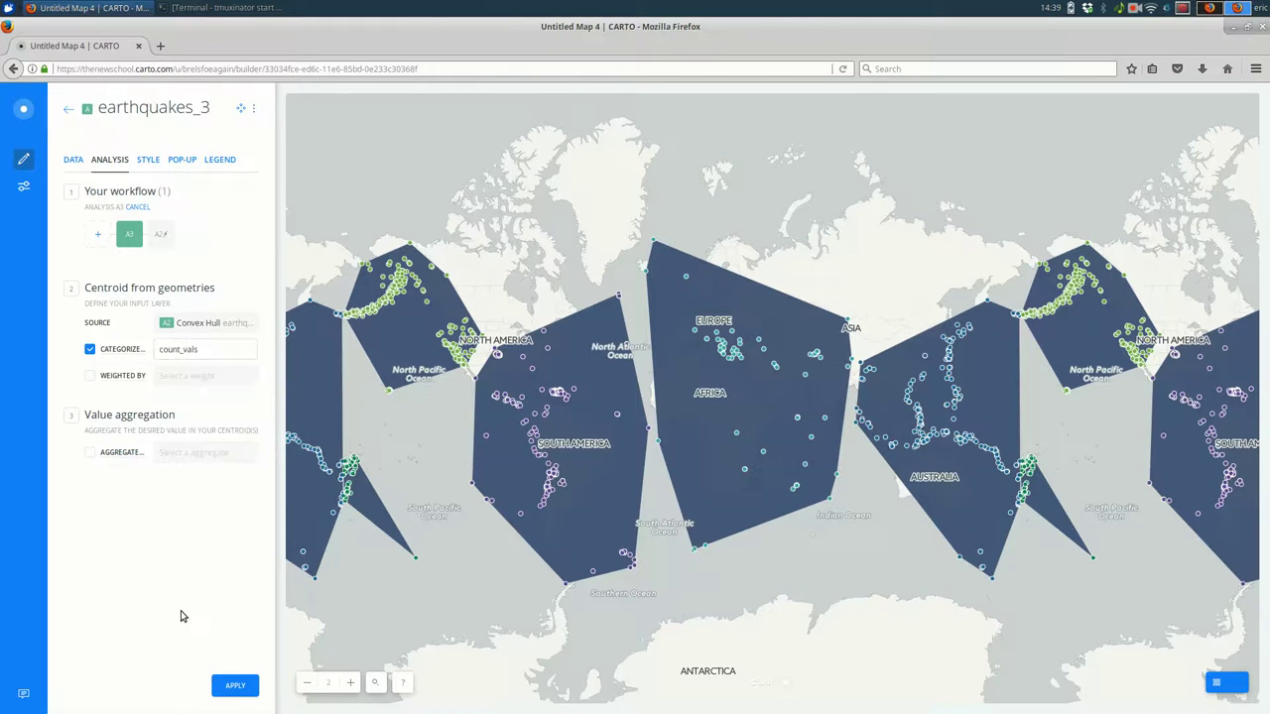
left_click(234, 377)
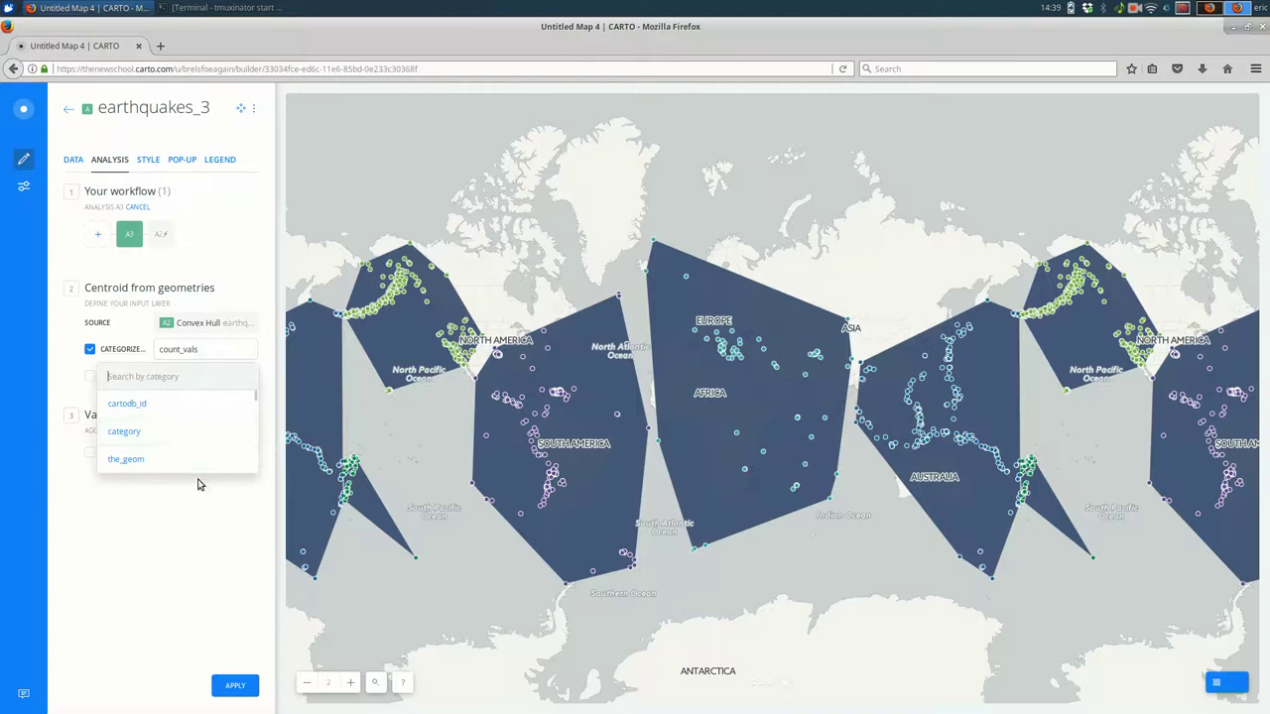
left_click(206, 405)
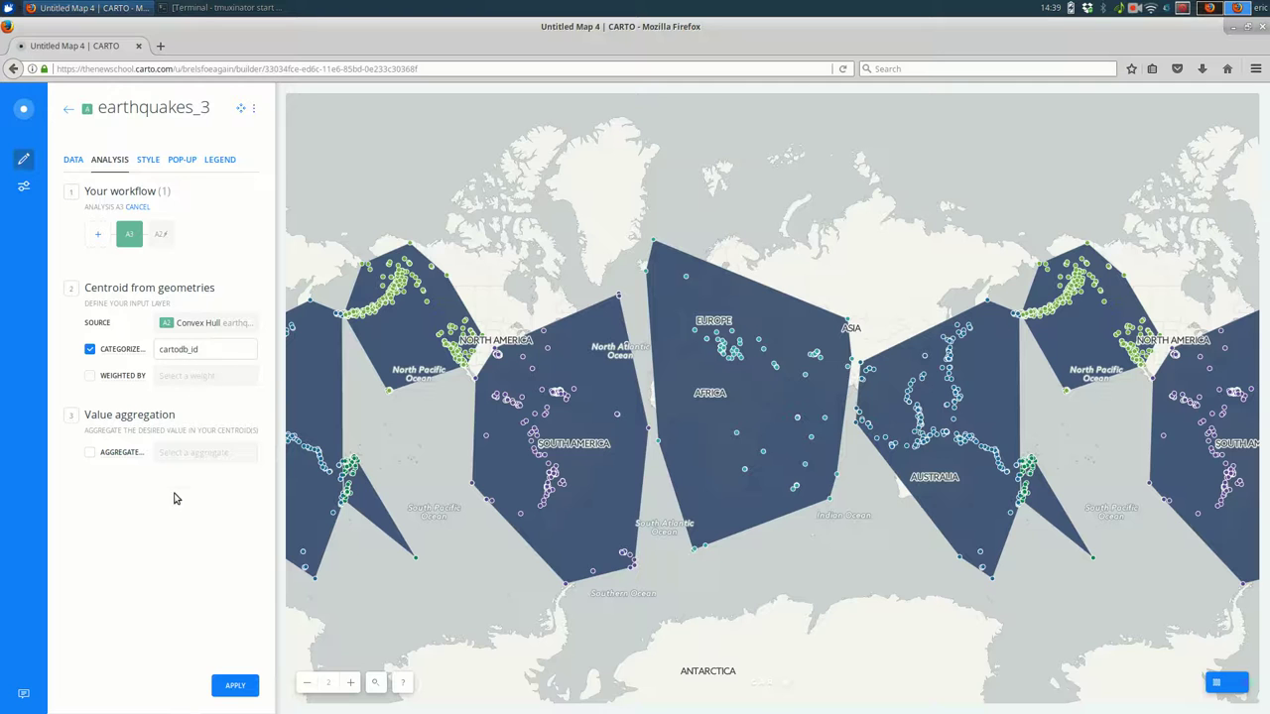
left_click(234, 685)
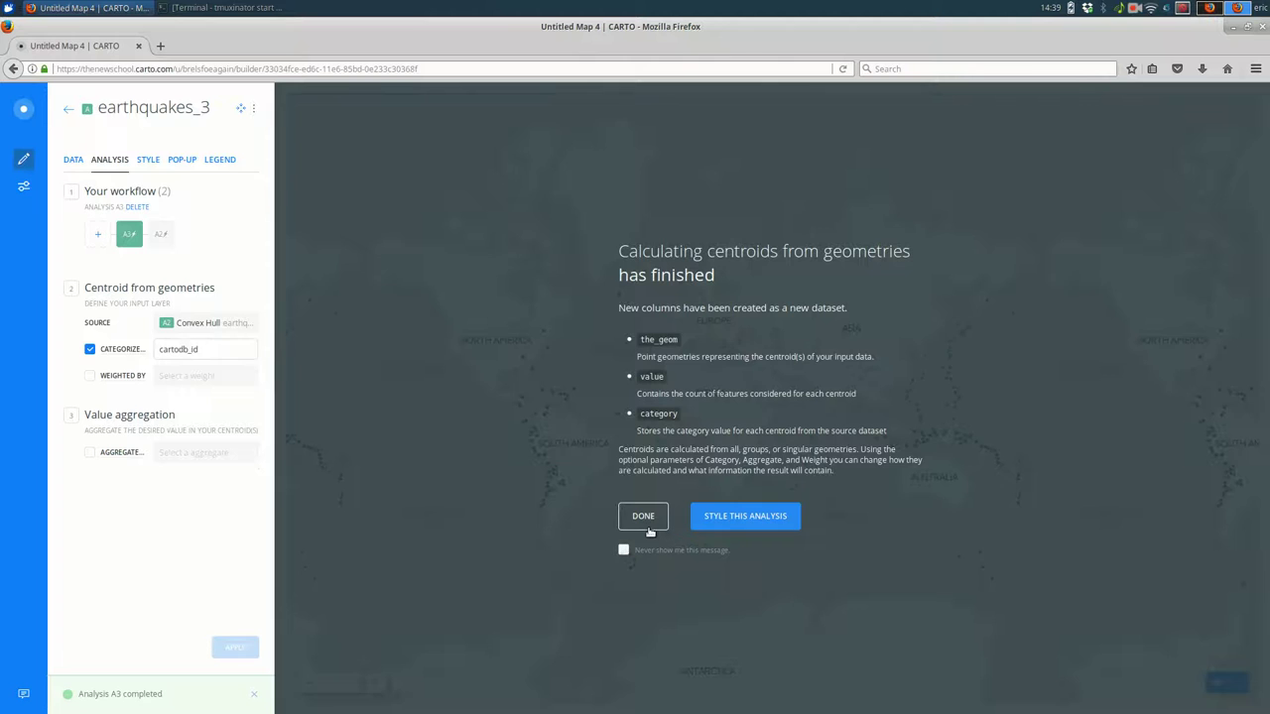
left_click(646, 519)
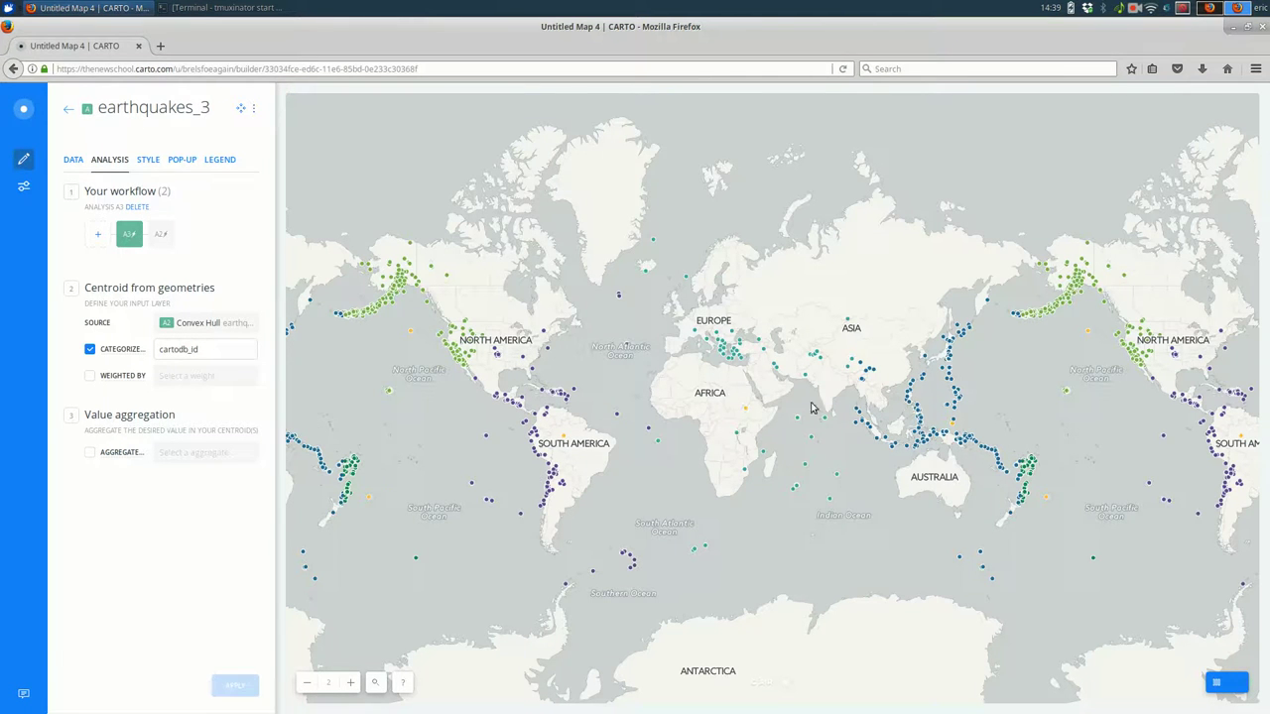
left_click(66, 110)
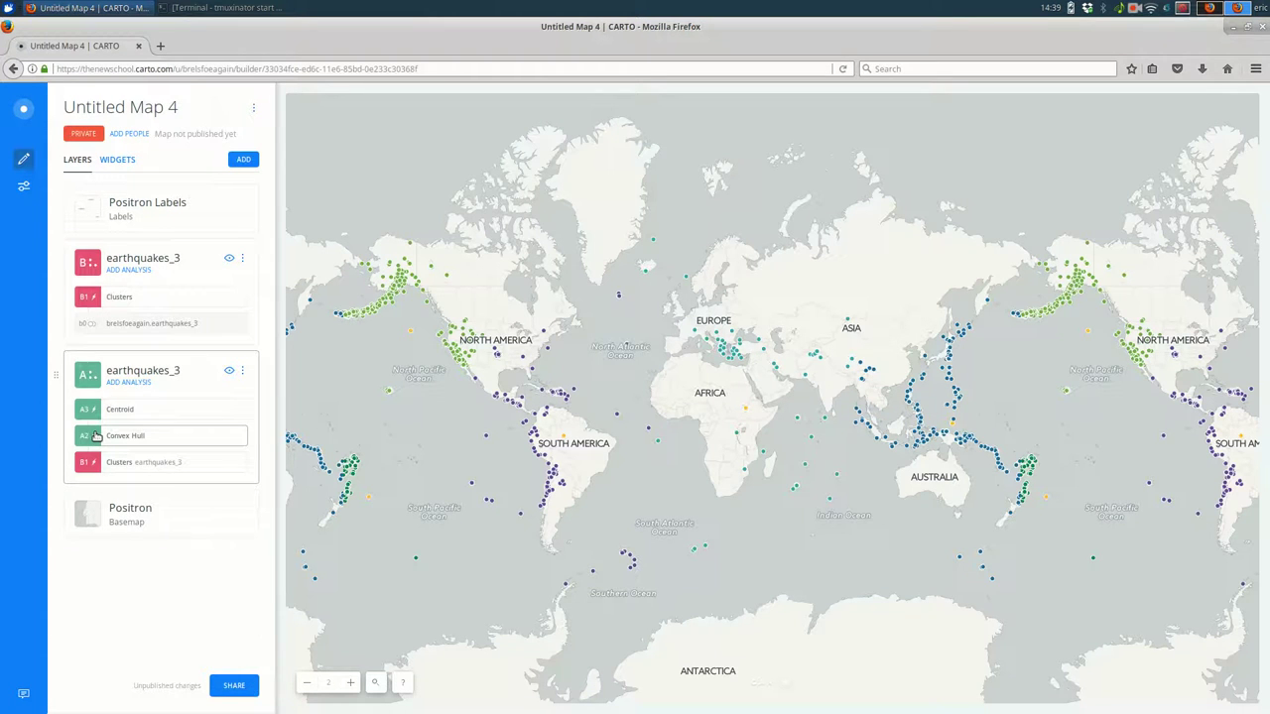
Move Convex Hull into its own layer C and lower its polygon fill opacity to about 0.34.
left_click_drag(95, 441, 74, 501)
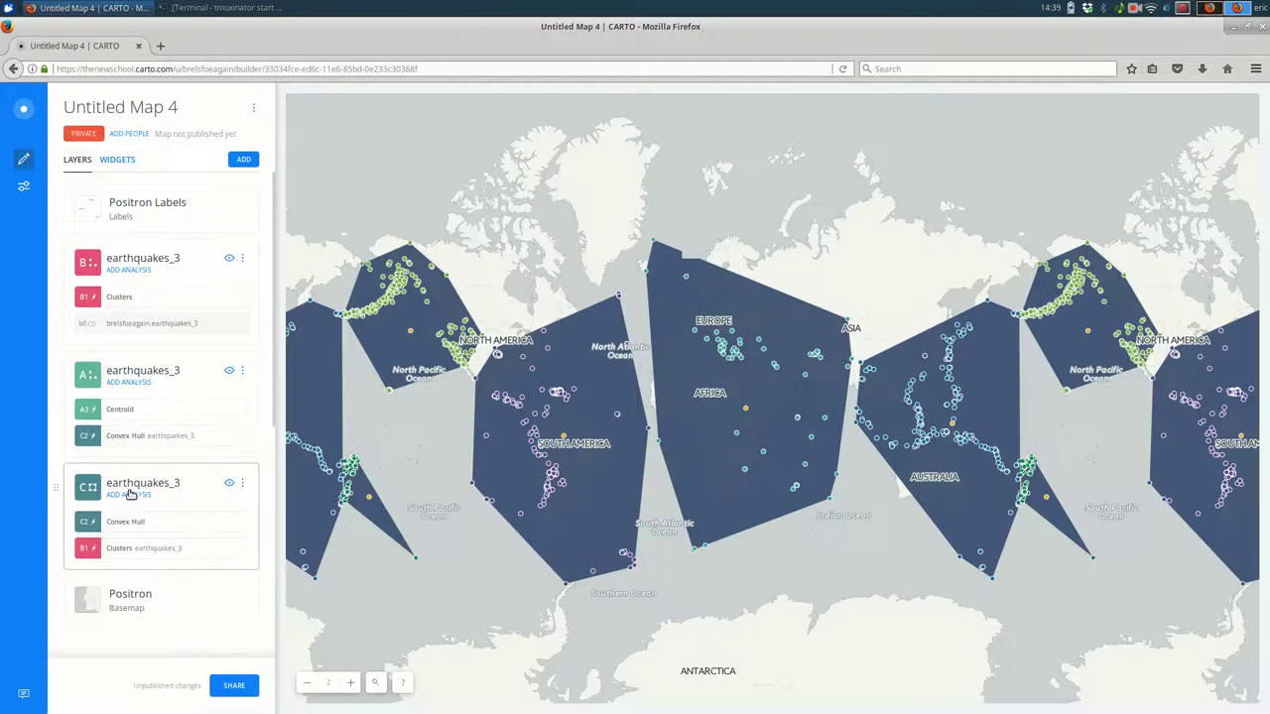
left_click(205, 555)
left_click(148, 161)
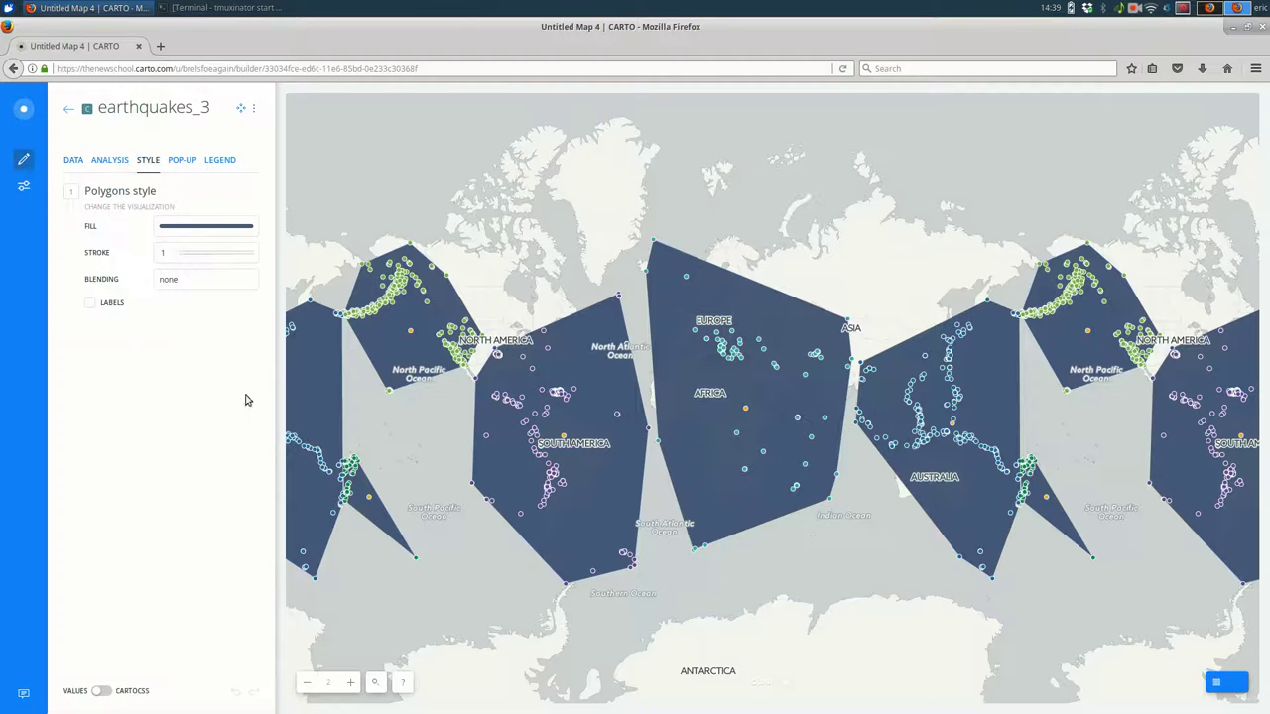
left_click(206, 228)
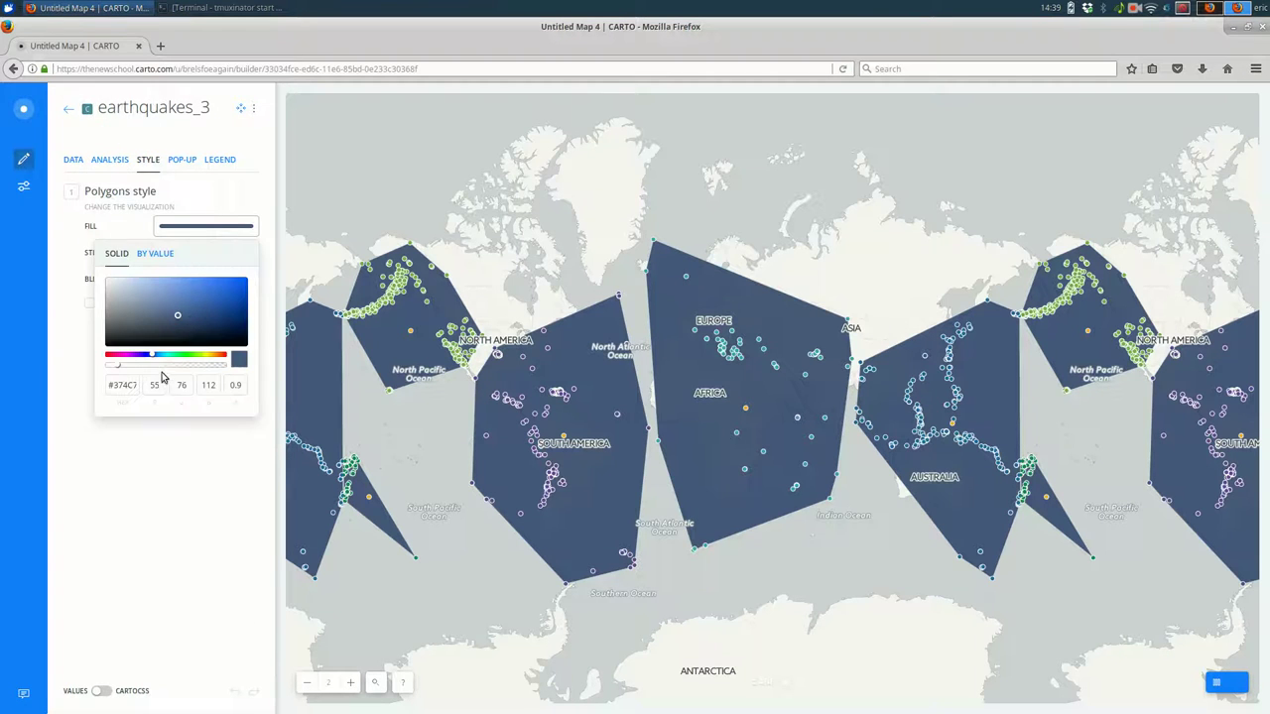
left_click_drag(116, 365, 181, 364)
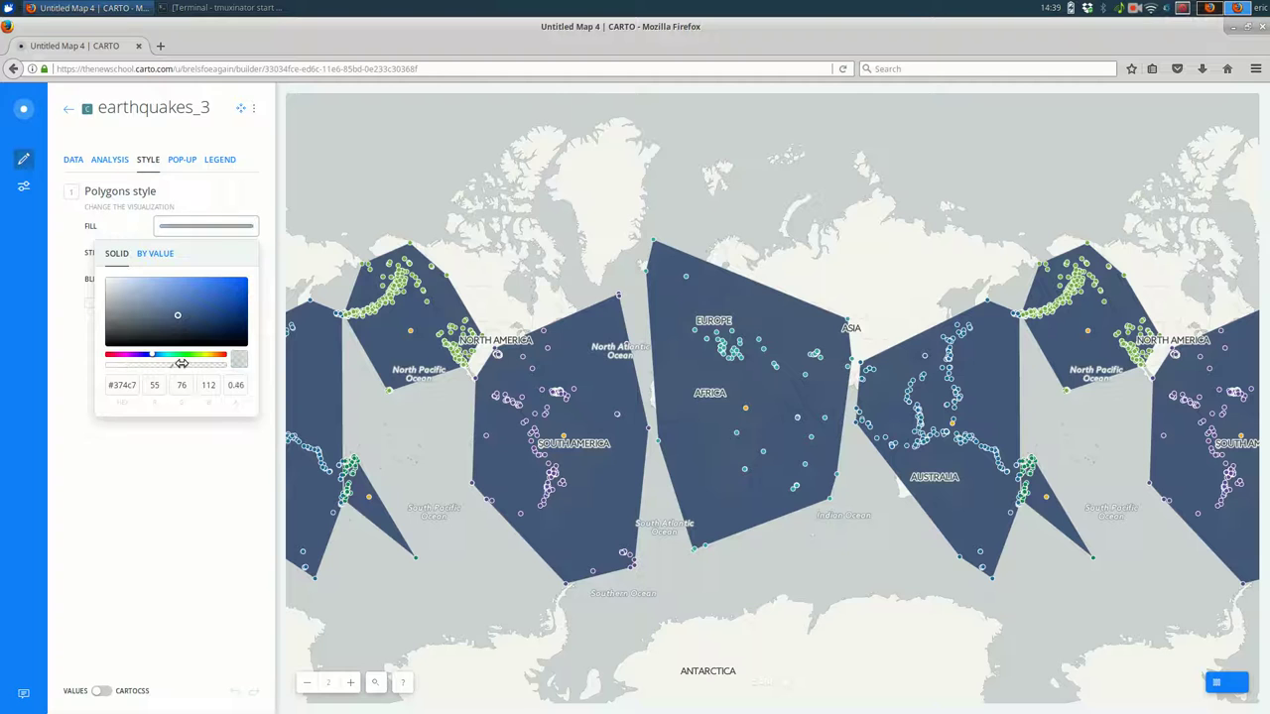
left_click(218, 562)
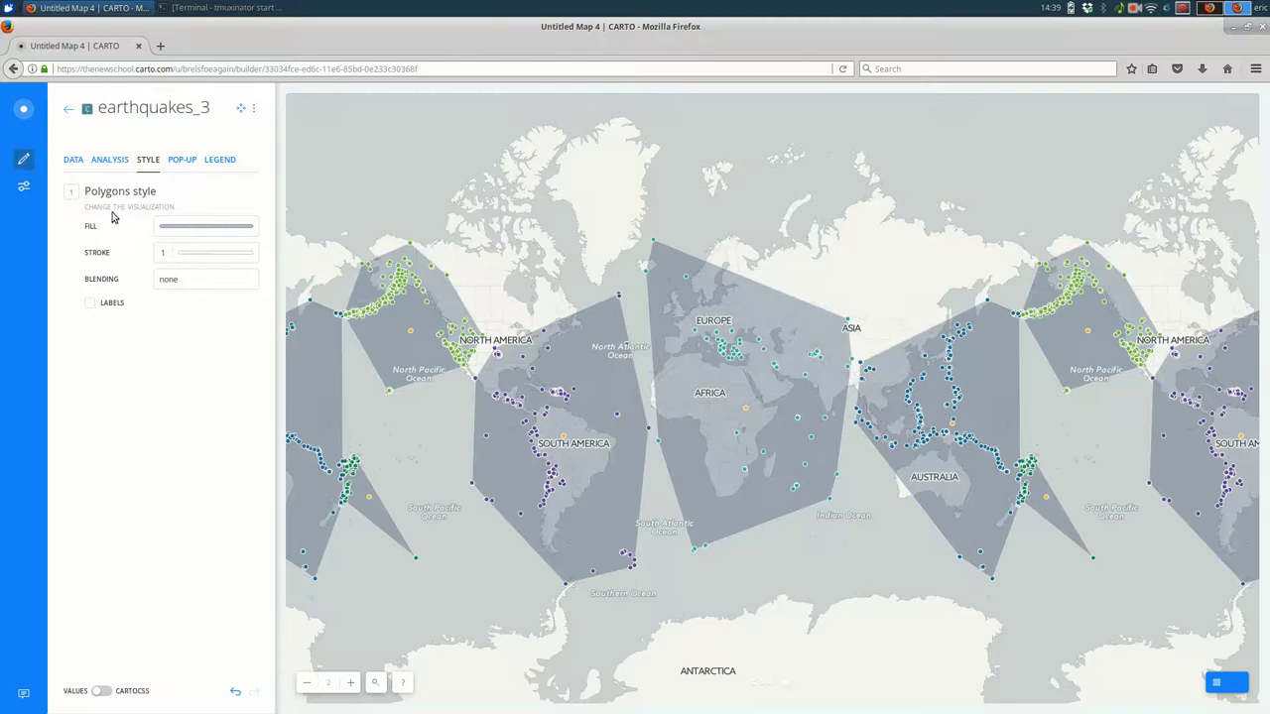
Make the centroid points blue (#2744ff) and remove their outline.
left_click(68, 108)
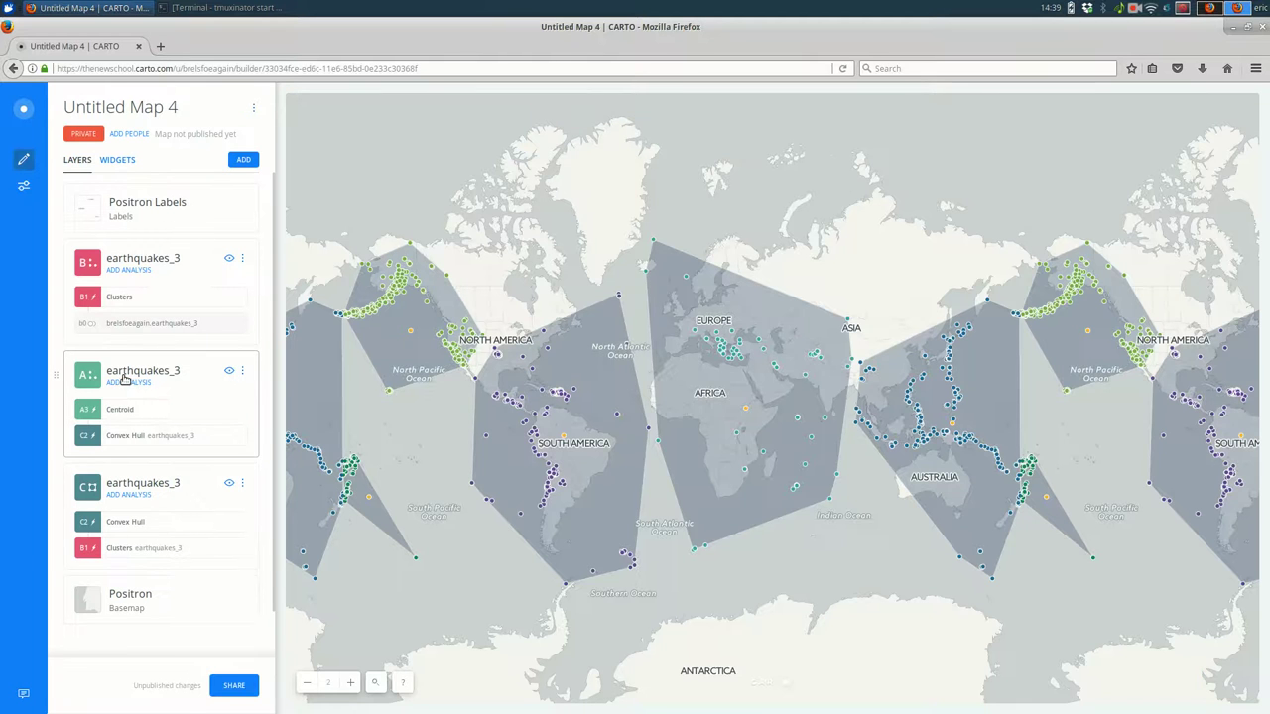
left_click(166, 482)
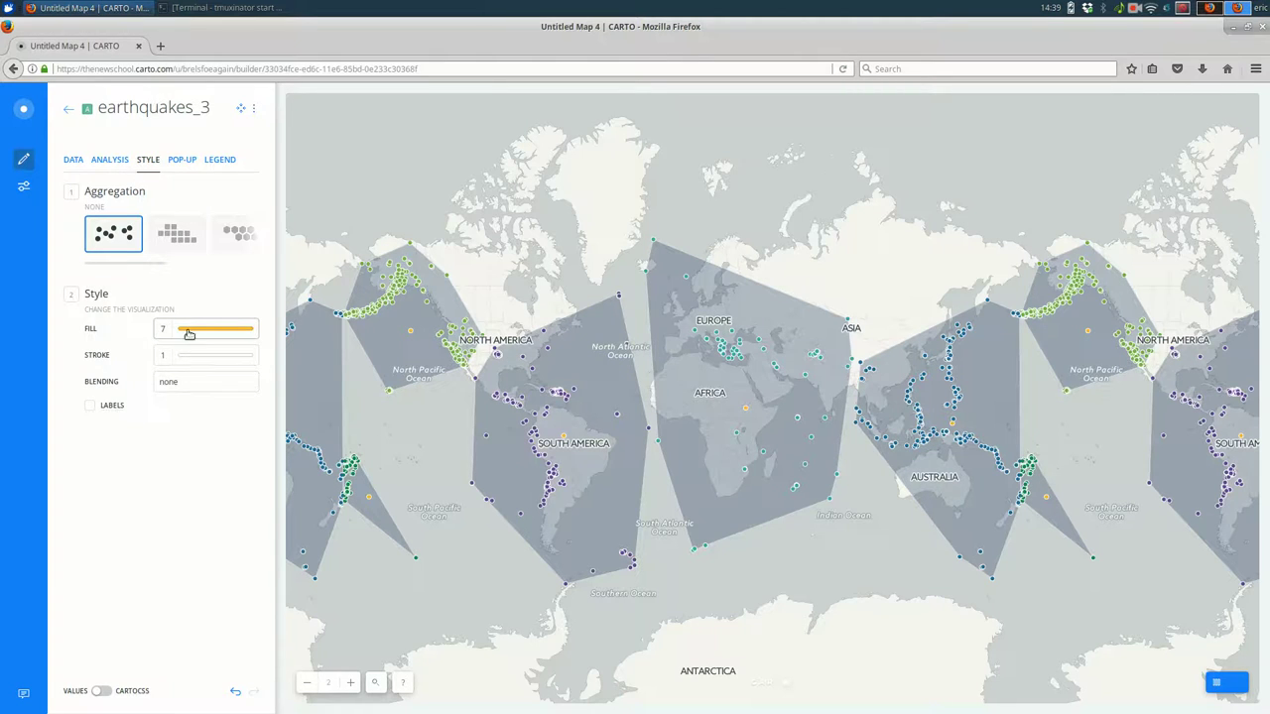
left_click(187, 331)
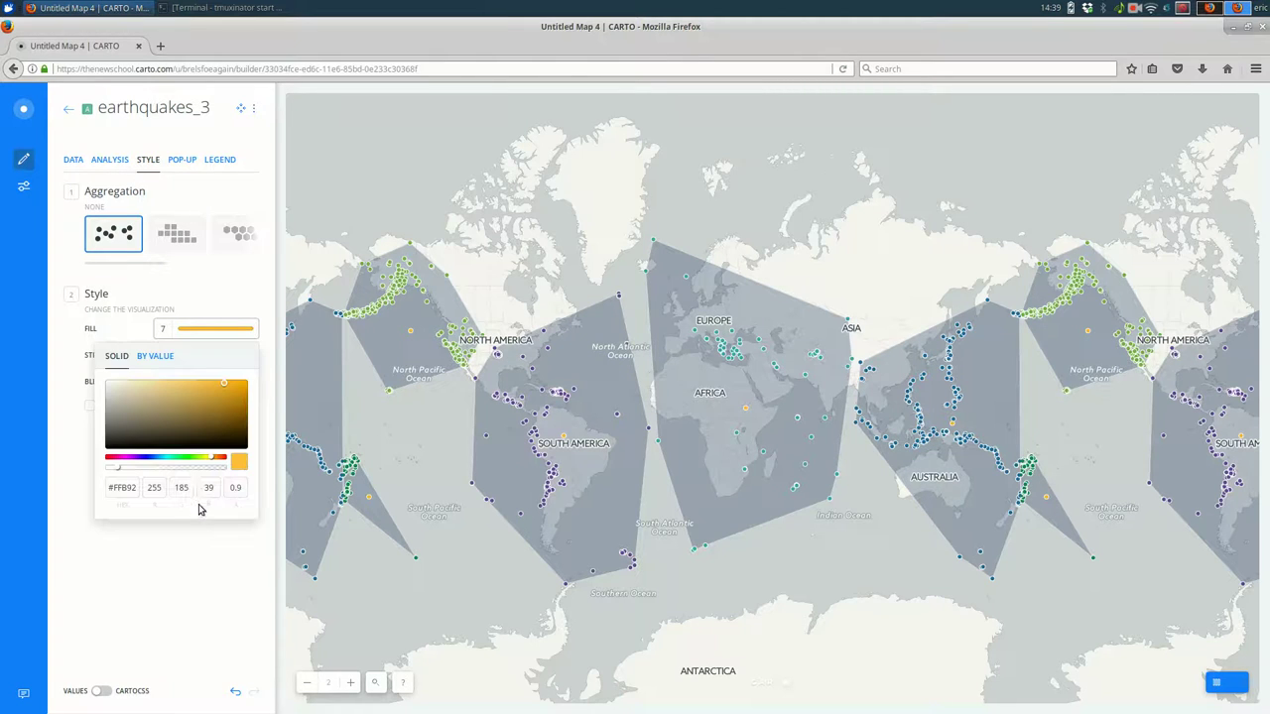
left_click(147, 457)
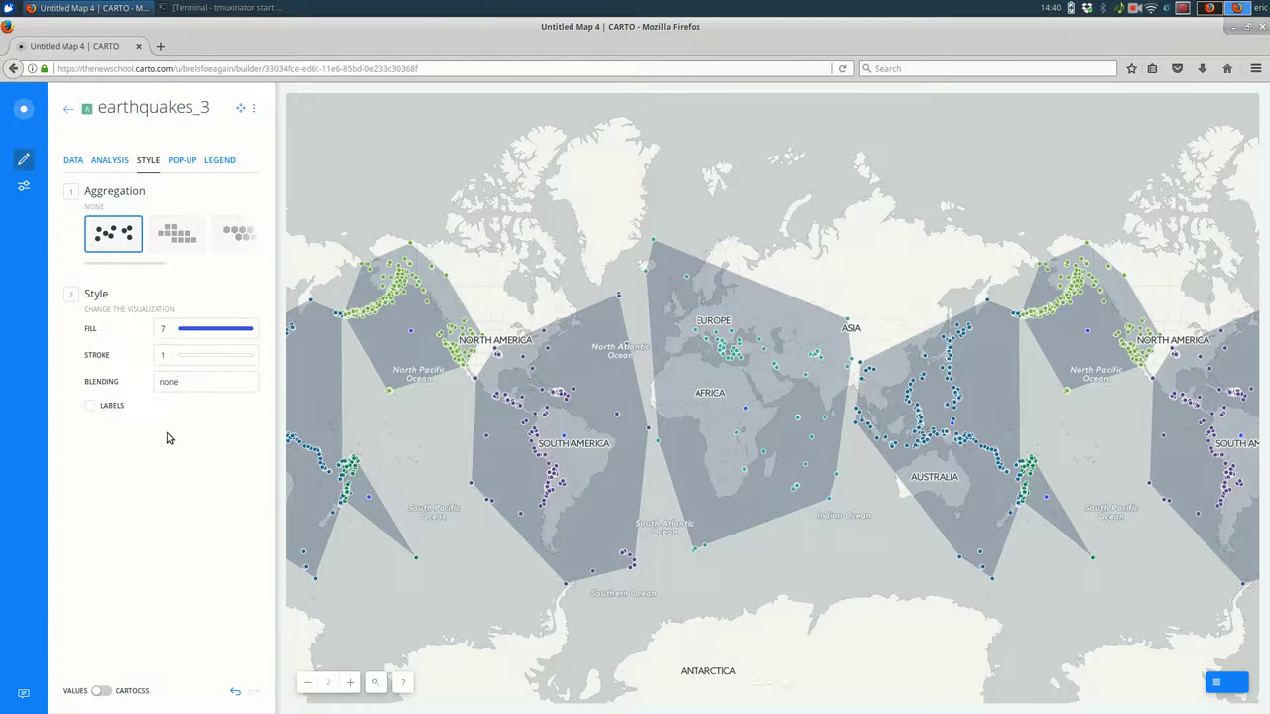
left_click(164, 359)
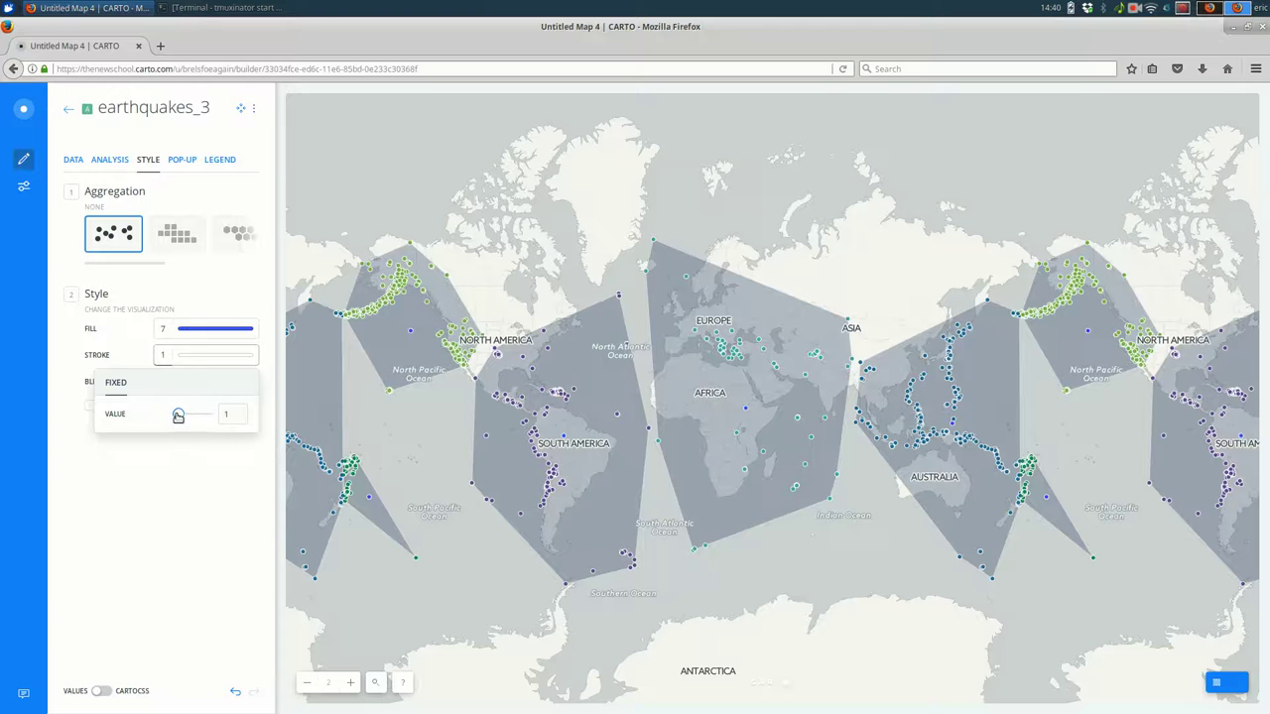
left_click_drag(175, 414, 148, 422)
Lower the centroid points' fill opacity to 0.41.
left_click(195, 466)
left_click(215, 329)
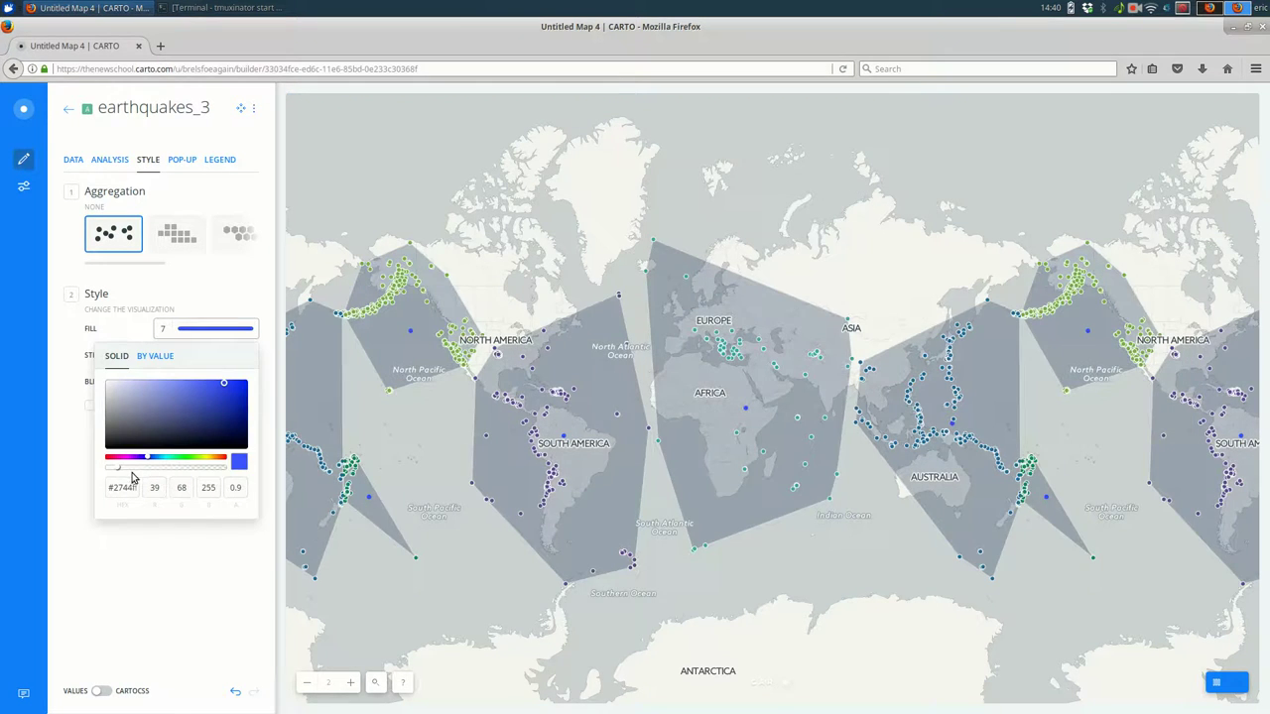
left_click_drag(117, 467, 175, 477)
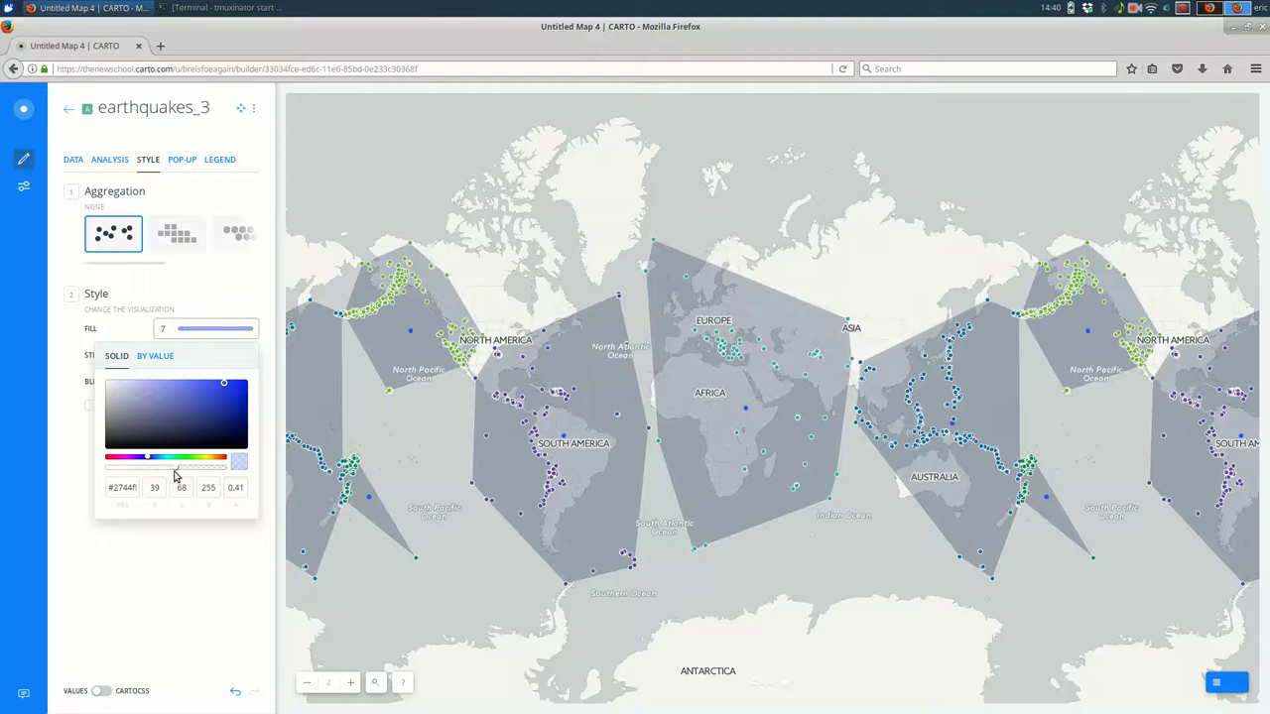
left_click(202, 597)
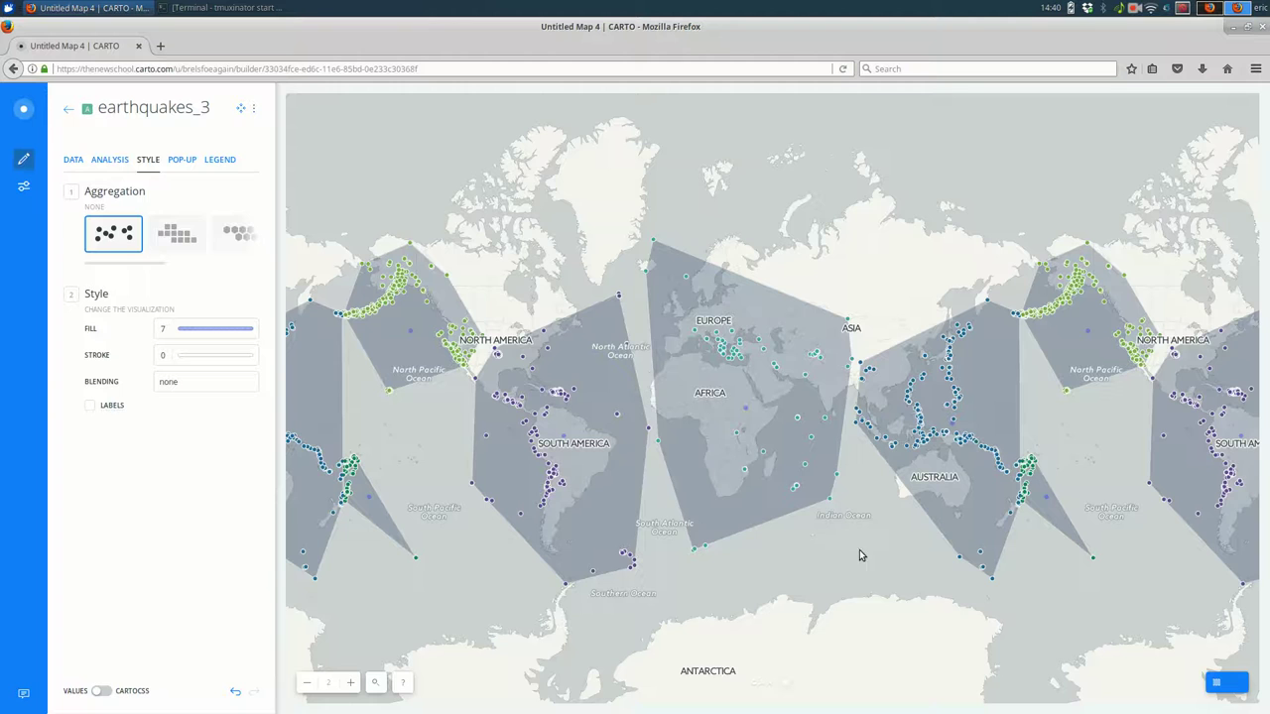
left_click_drag(858, 550, 912, 242)
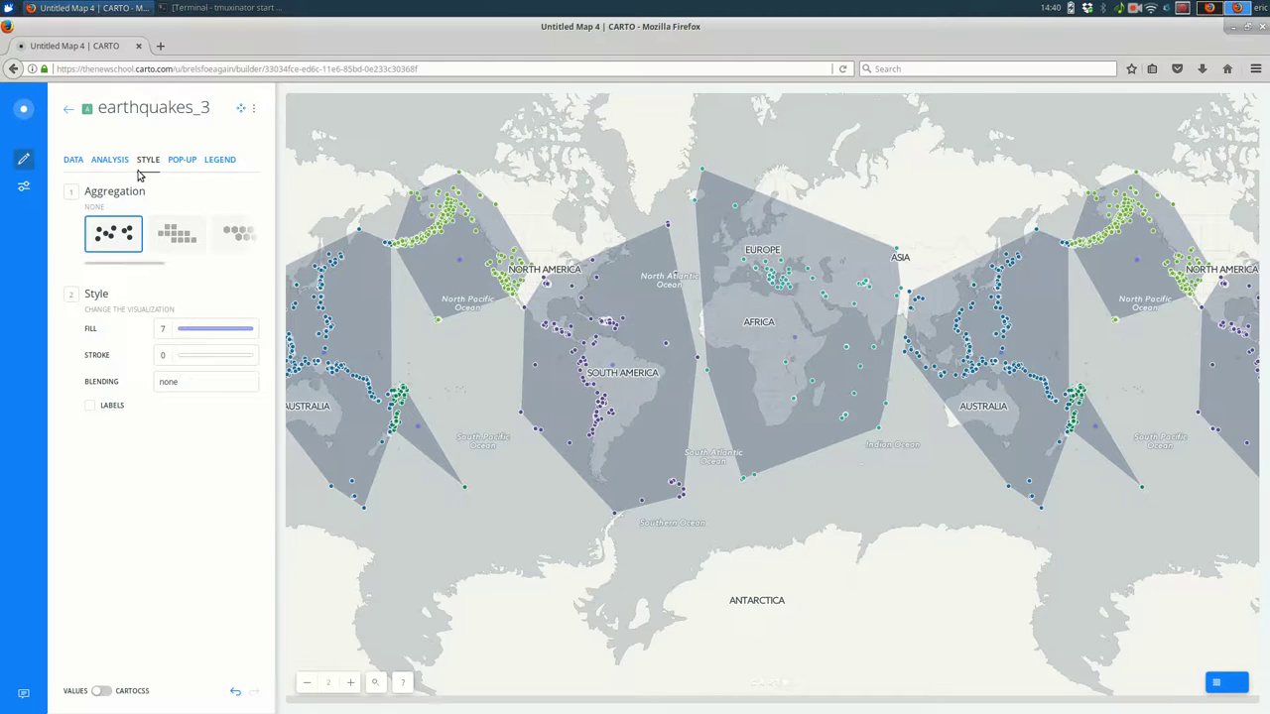
Go back to the layer list showing Clusters, Centroid and Convex Hull layers.
left_click(68, 109)
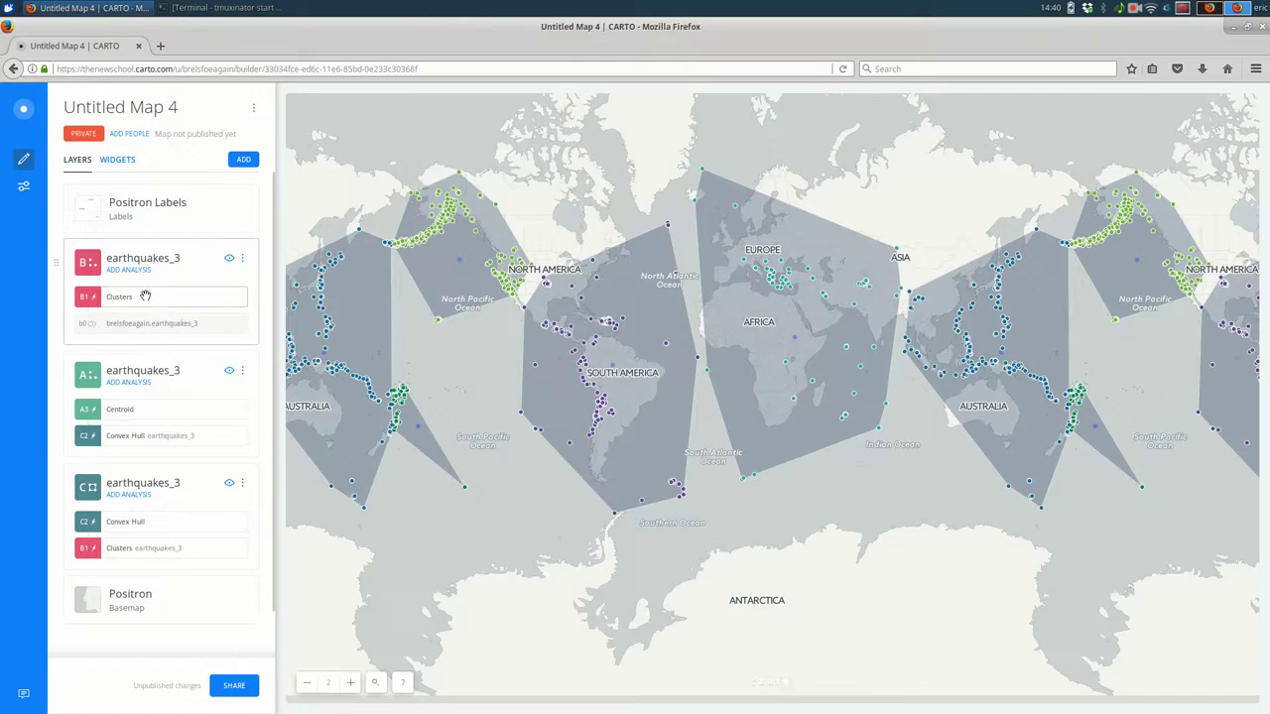
Set the Clusters analysis to 8 clusters, apply it, and pan to inspect the new hulls.
left_click(145, 296)
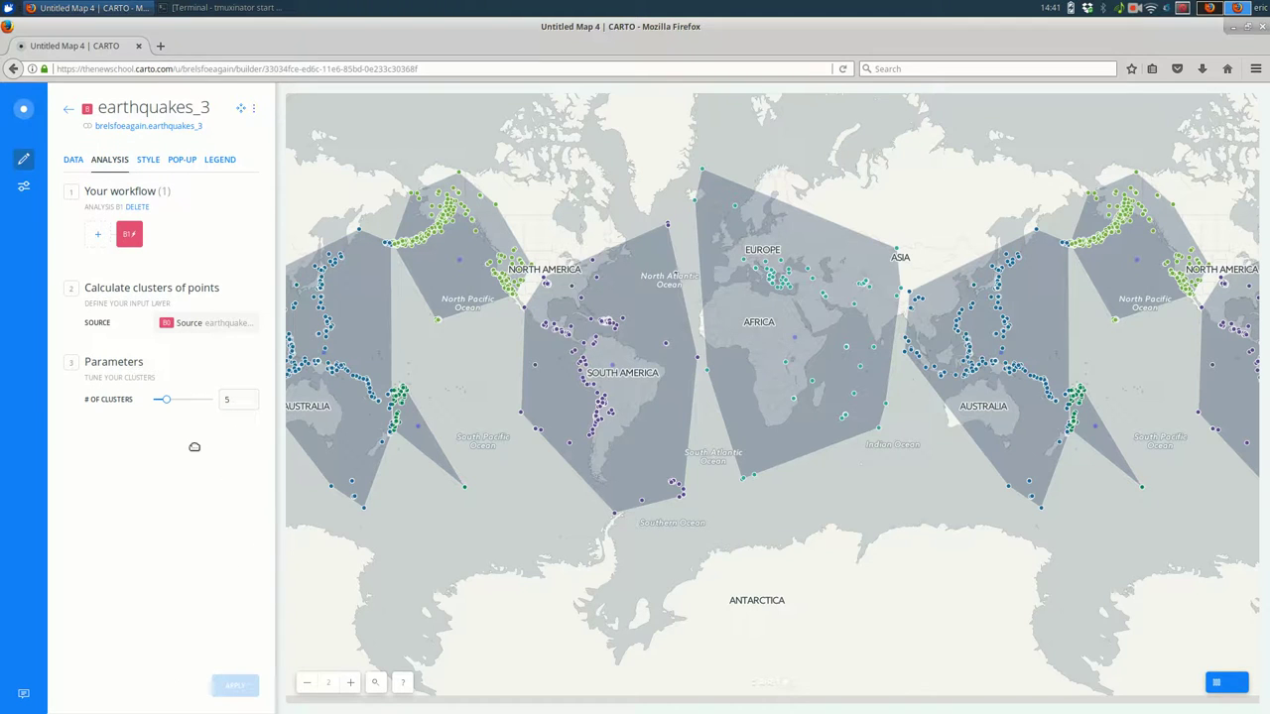
left_click_drag(168, 399, 182, 400)
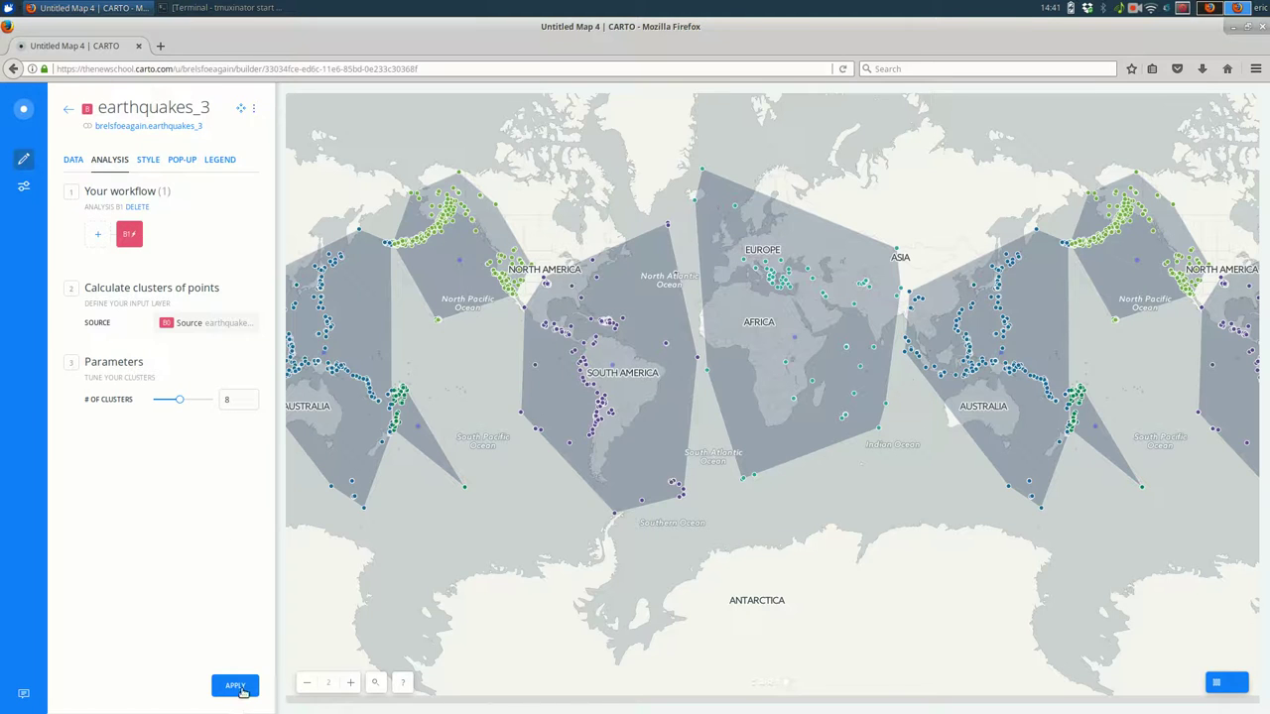
left_click(238, 684)
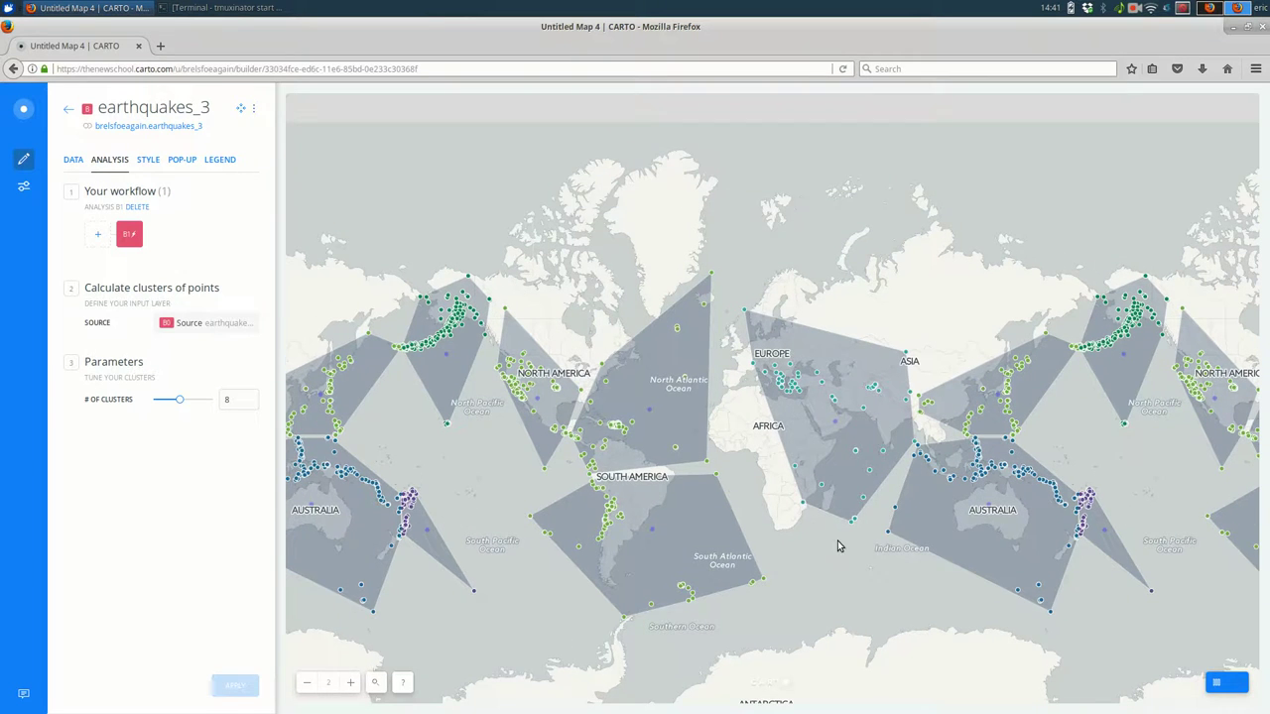
left_click_drag(838, 455, 759, 412)
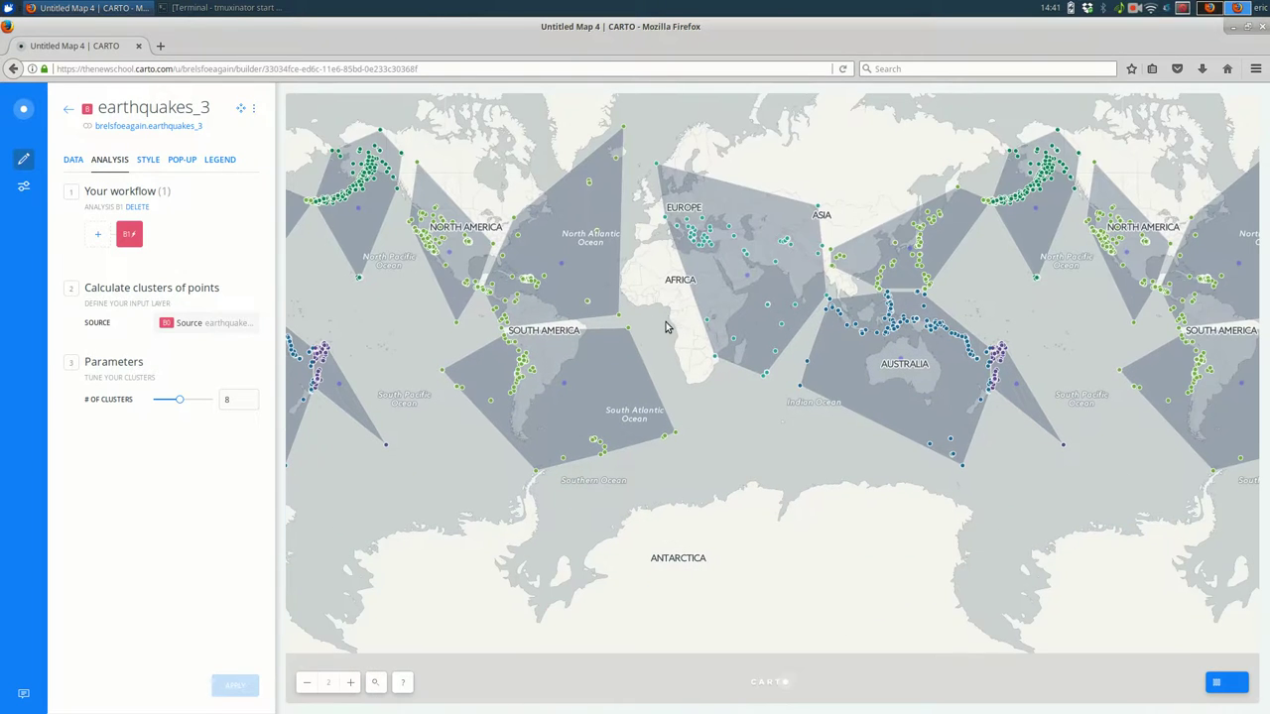
scroll(668, 321, "up", 1)
left_click_drag(653, 334, 922, 395)
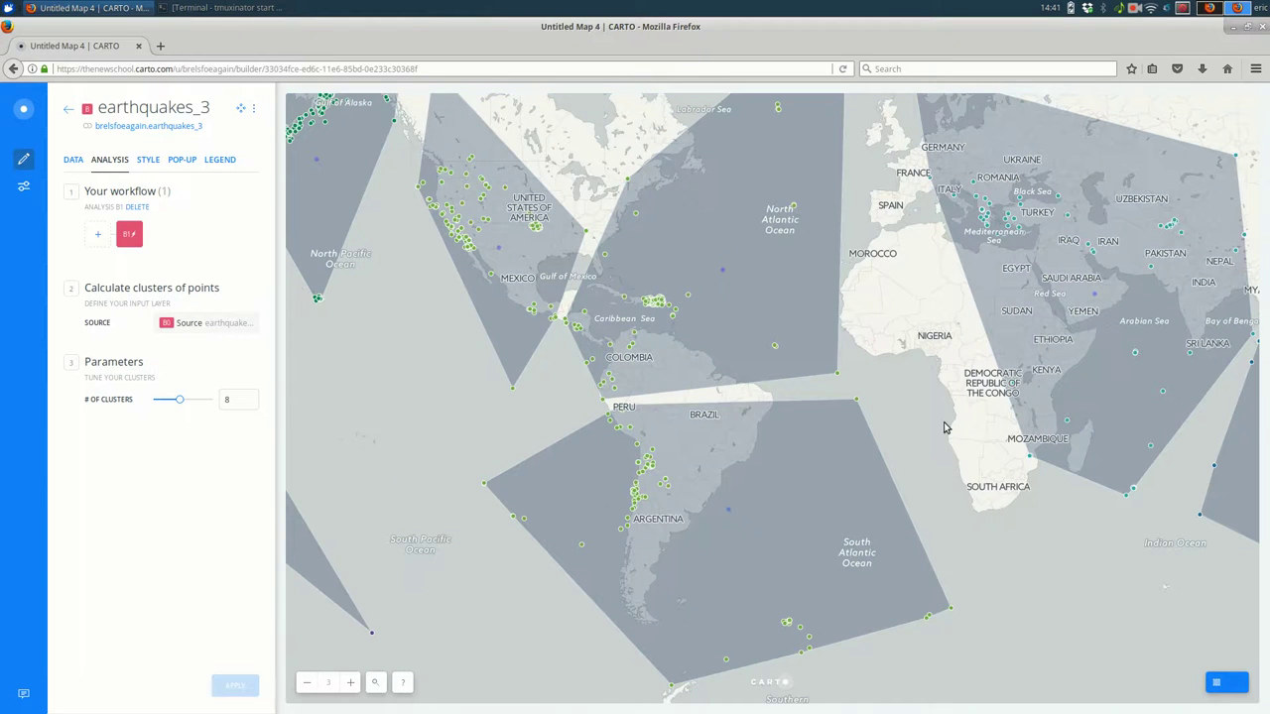
scroll(944, 427, "down", 1)
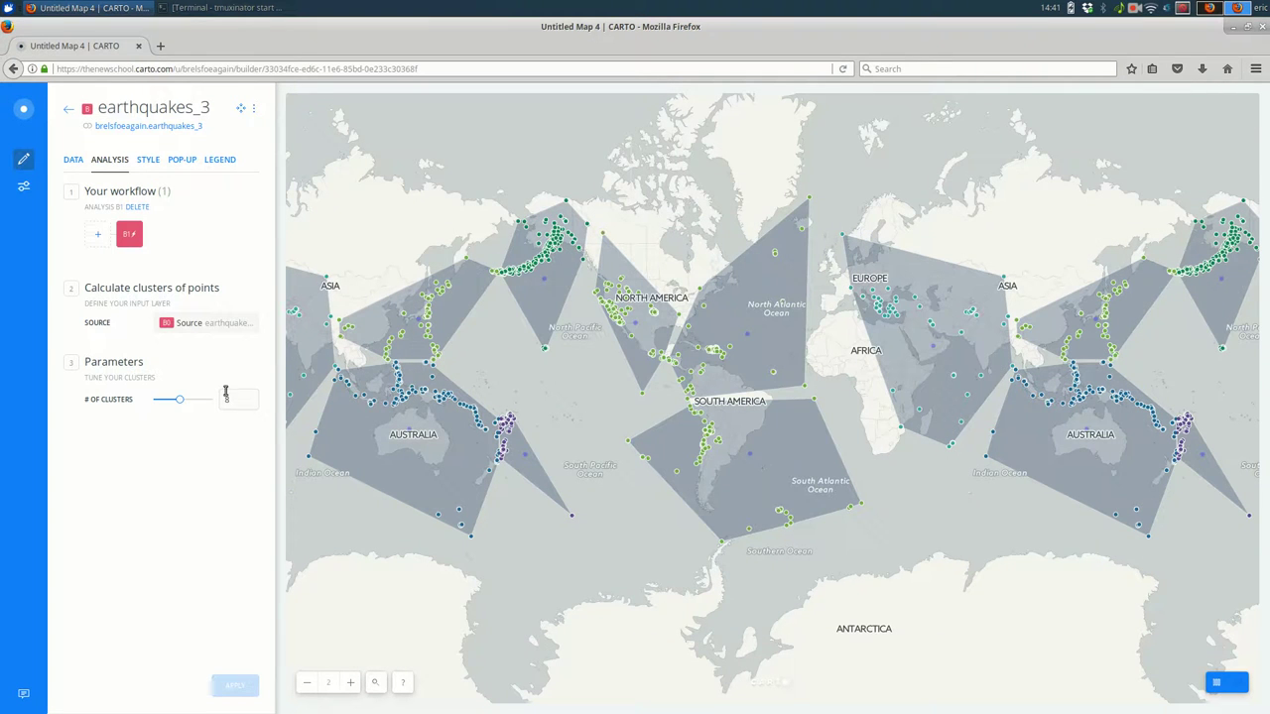
Style the cluster points' fill by cluster_no categories, then look around the Americas and Africa.
left_click(145, 158)
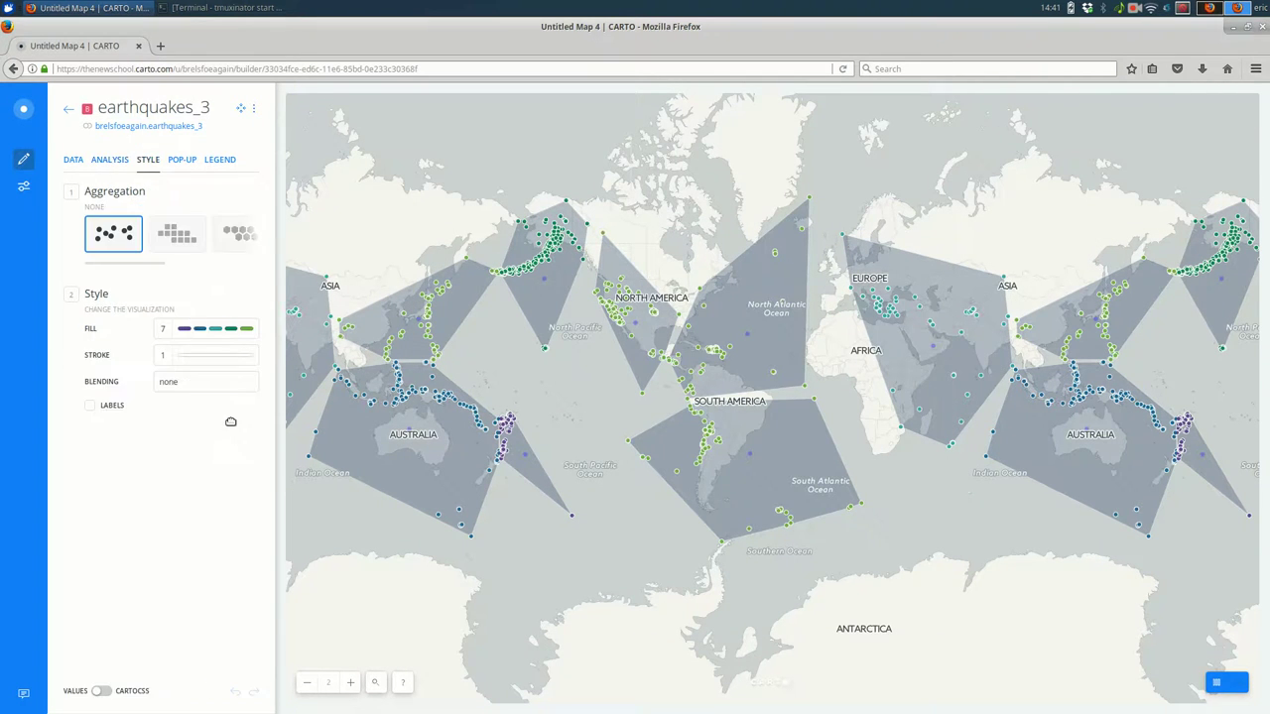
left_click(214, 329)
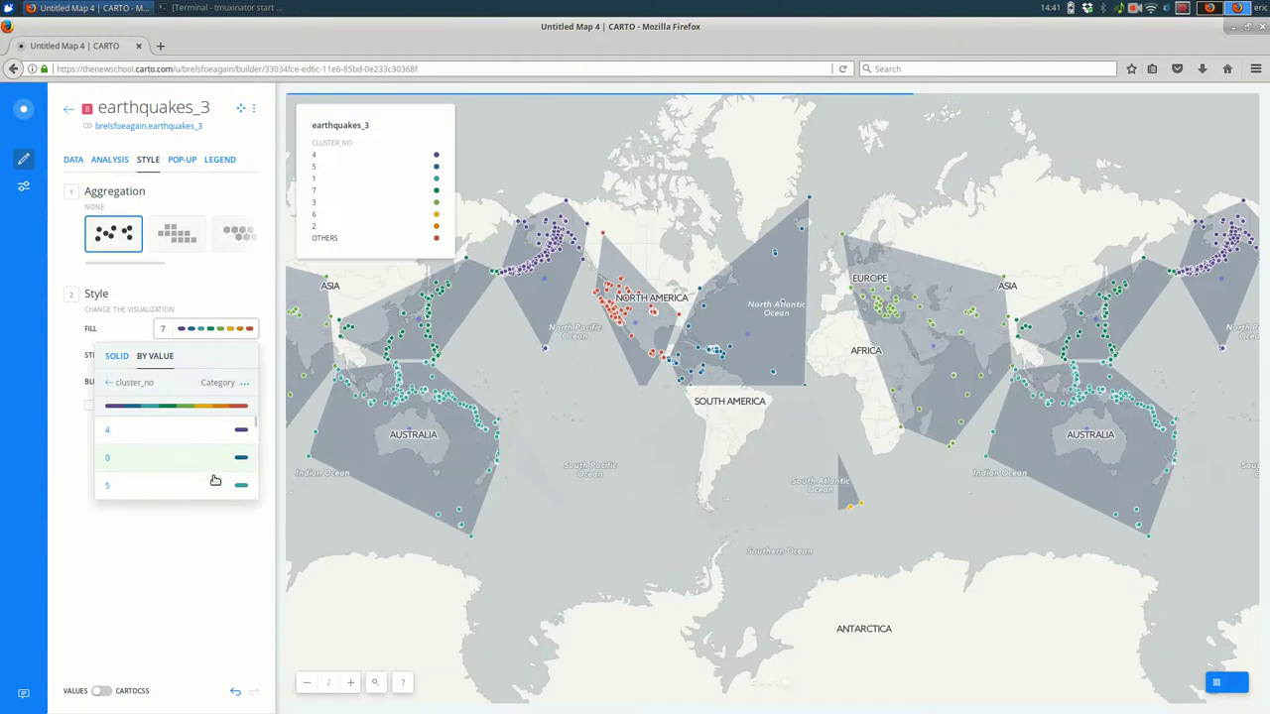
left_click(198, 565)
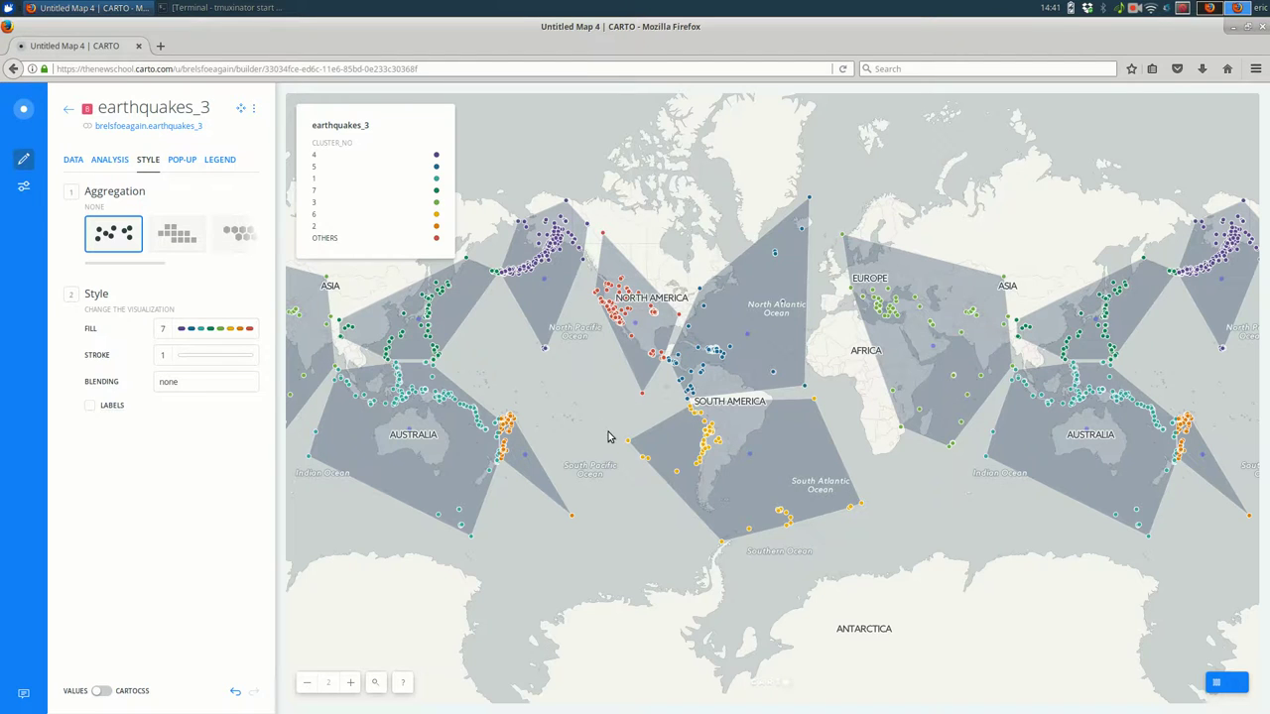
left_click_drag(592, 406, 606, 362)
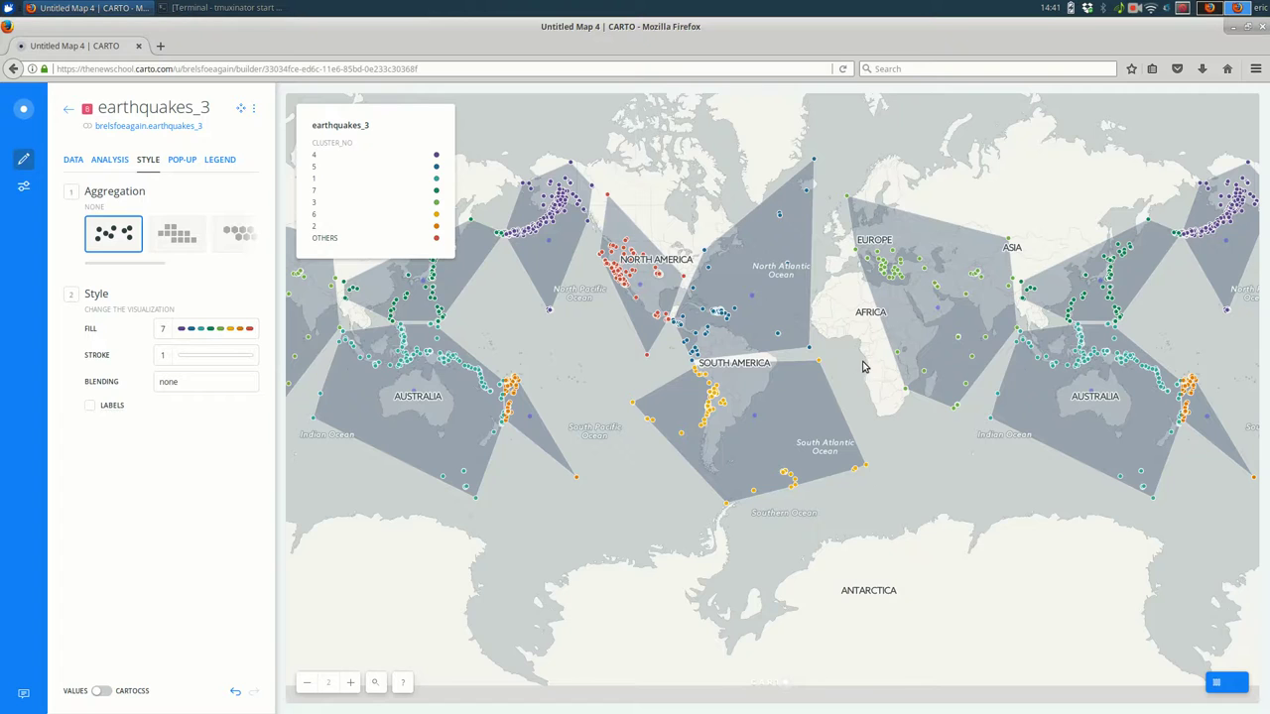
double_click(862, 367)
left_click_drag(839, 388, 1025, 511)
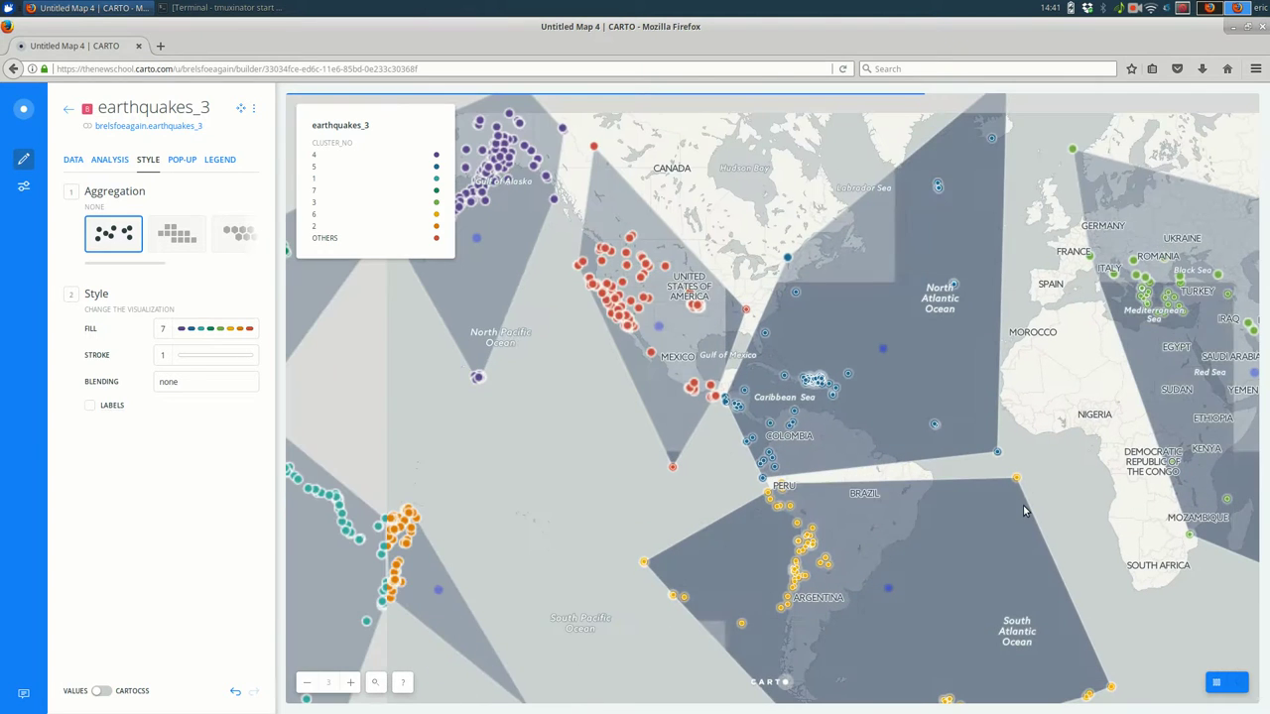
left_click_drag(1054, 425, 660, 410)
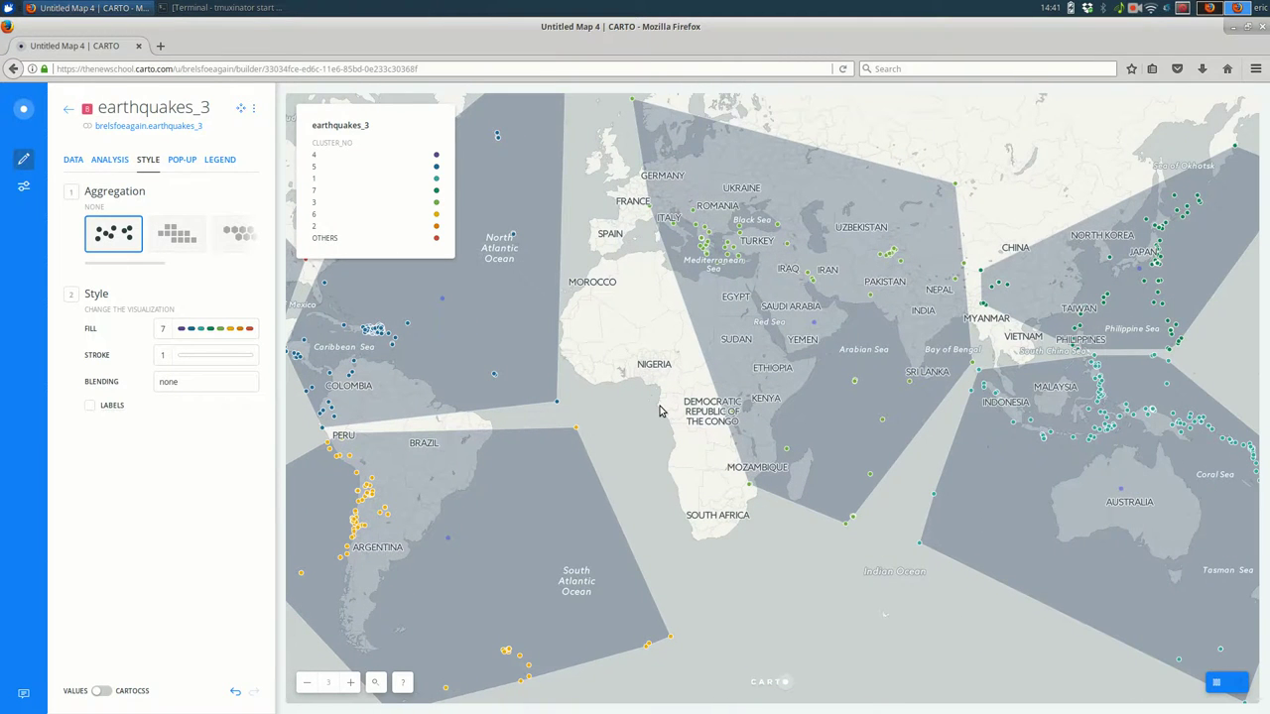
left_click_drag(655, 422, 1027, 457)
scroll(1027, 456, "down", 1)
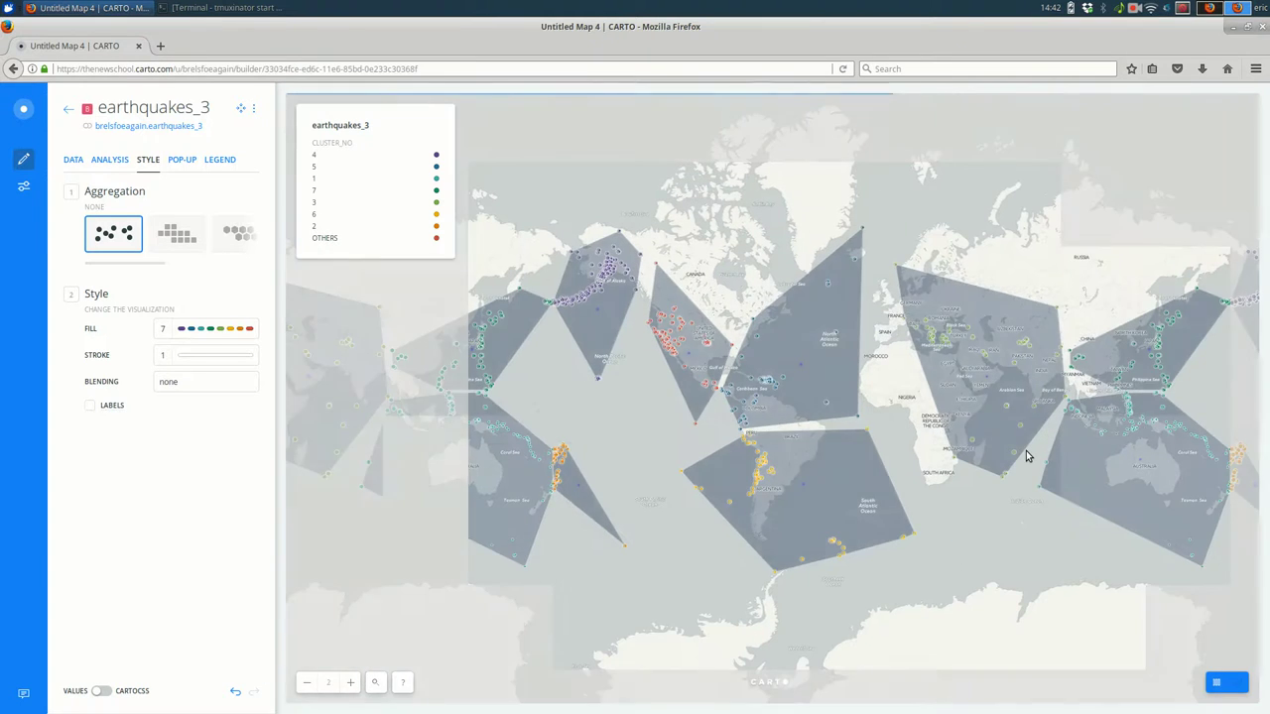
Rename the second earthquakes_3 layer to Centroids.
left_click(74, 159)
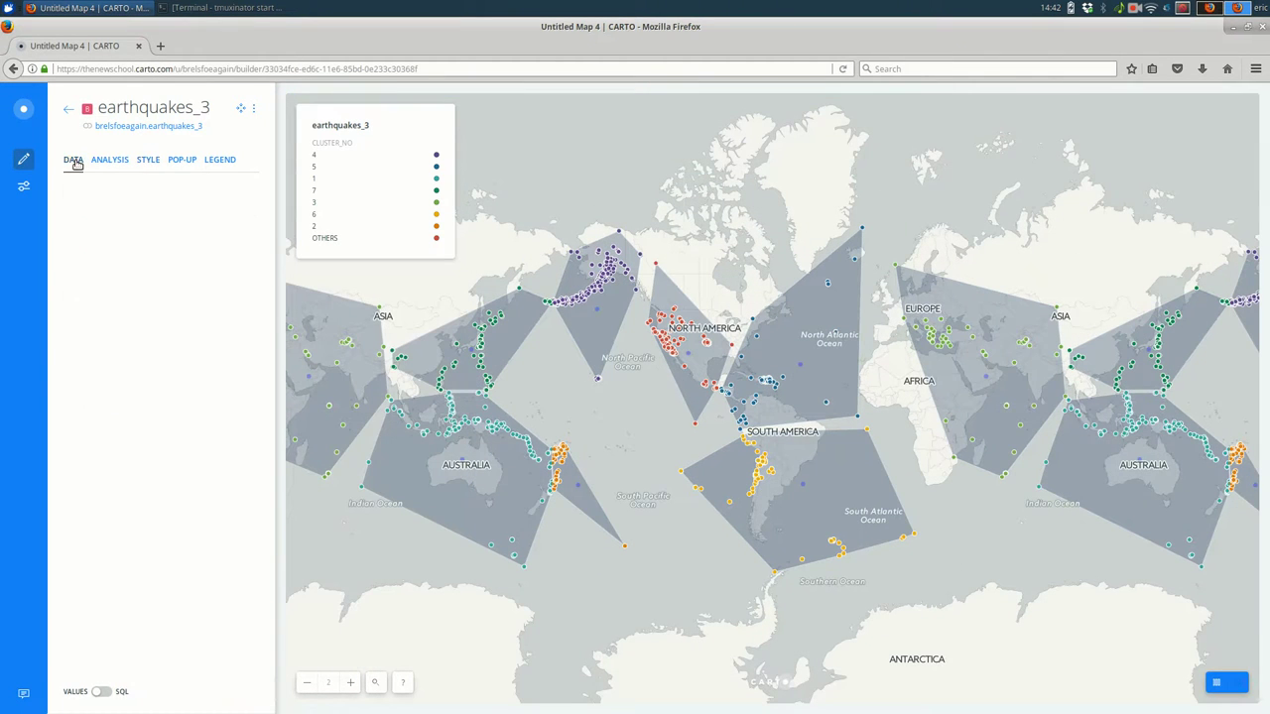
left_click(68, 110)
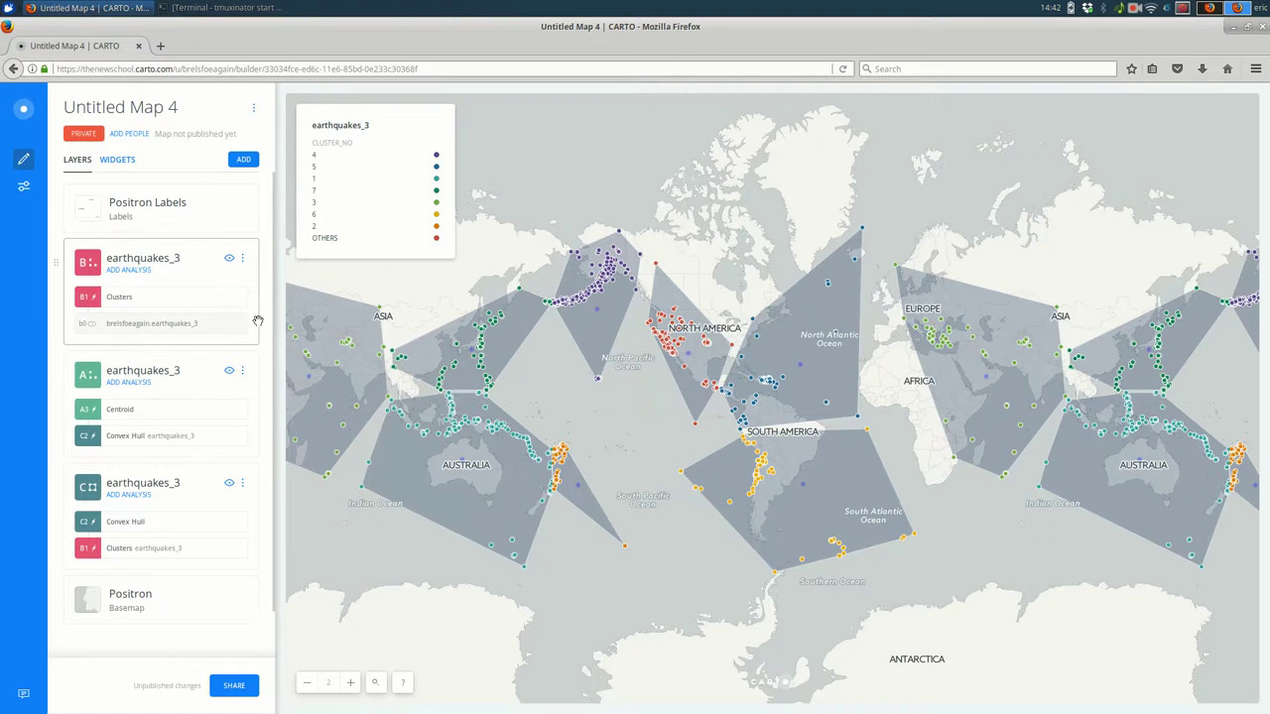
scroll(258, 319, "down", 1)
scroll(258, 321, "up", 1)
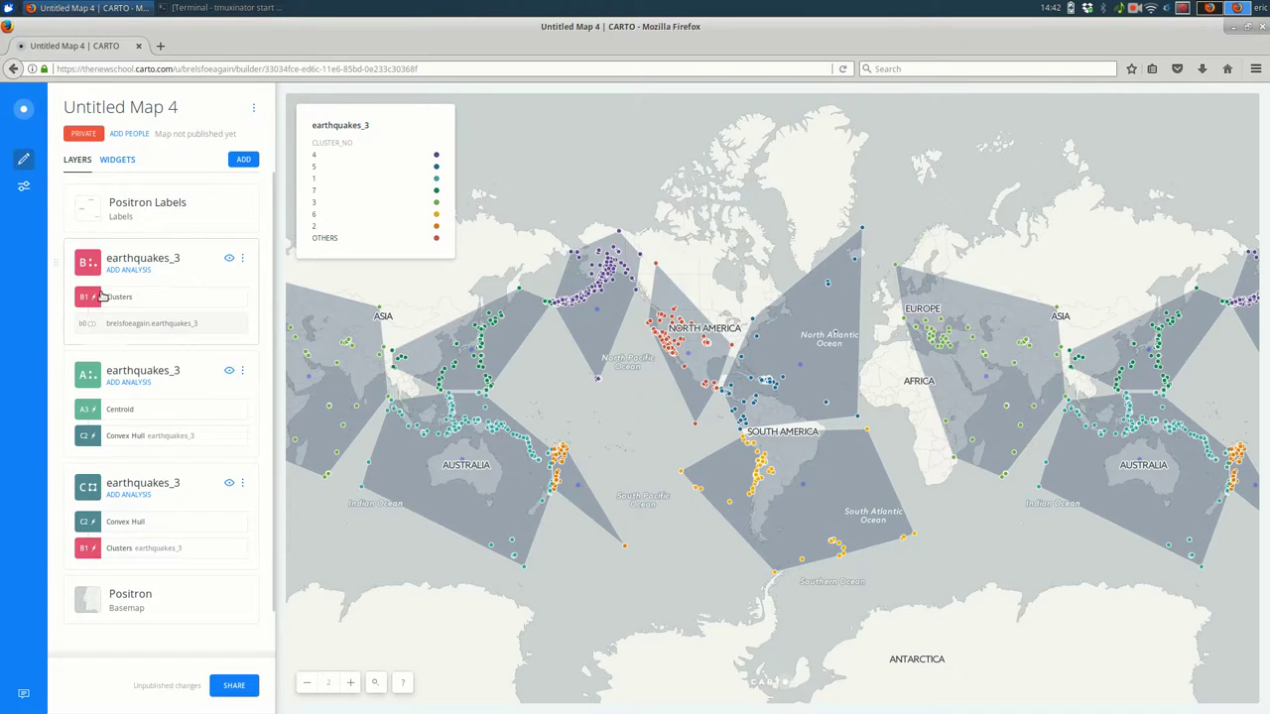
left_click(242, 371)
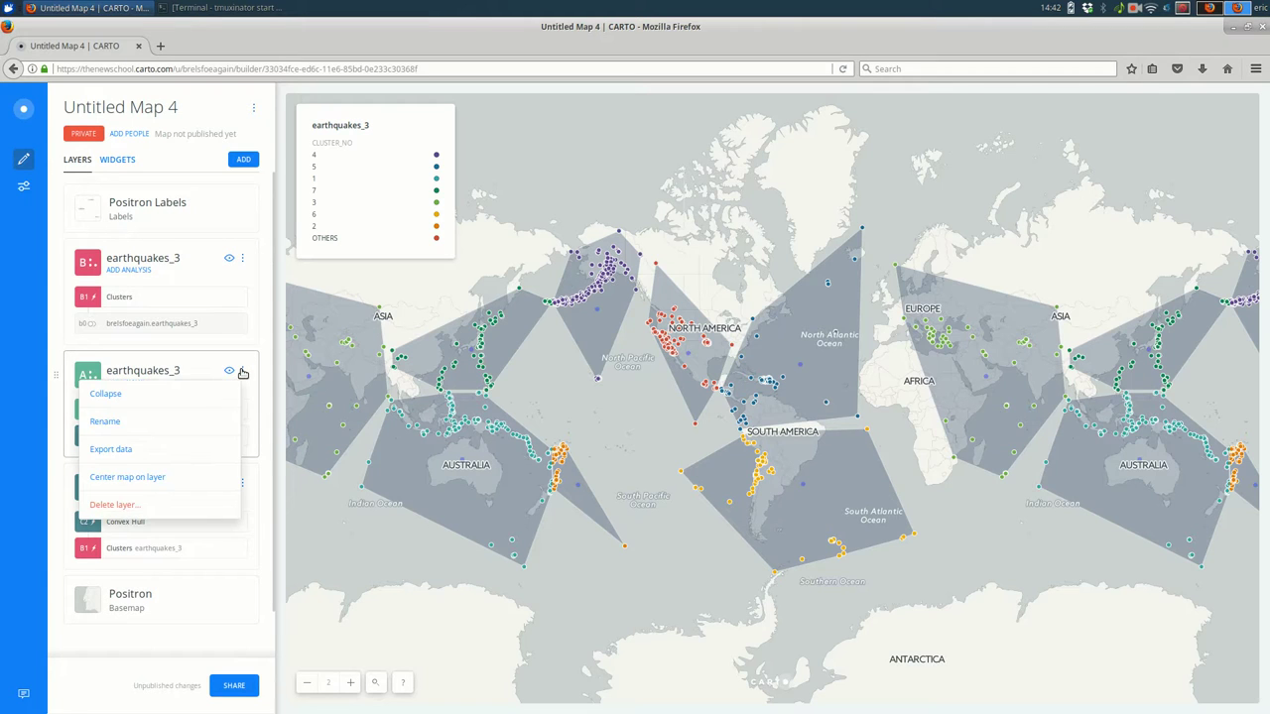
left_click(197, 417)
type("centroids")
key("Return")
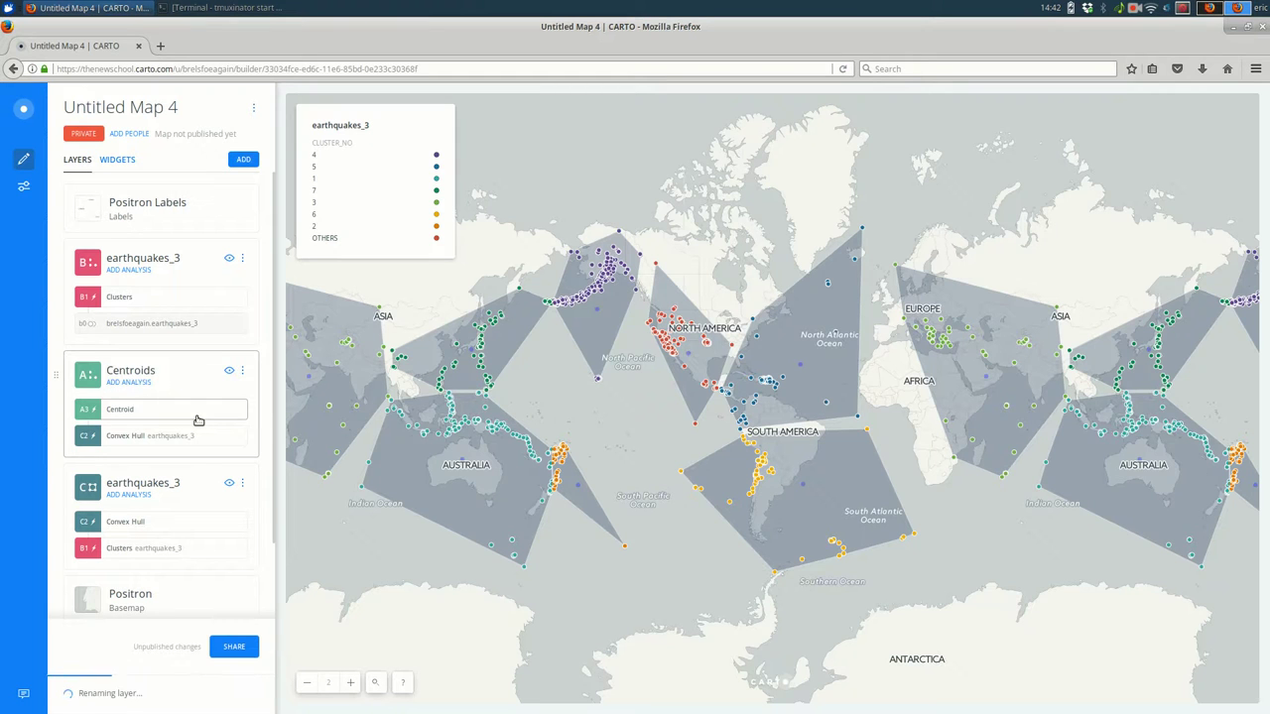
Rename the top layer to Clusters and the remaining layer to Convex Hulls.
left_click(243, 259)
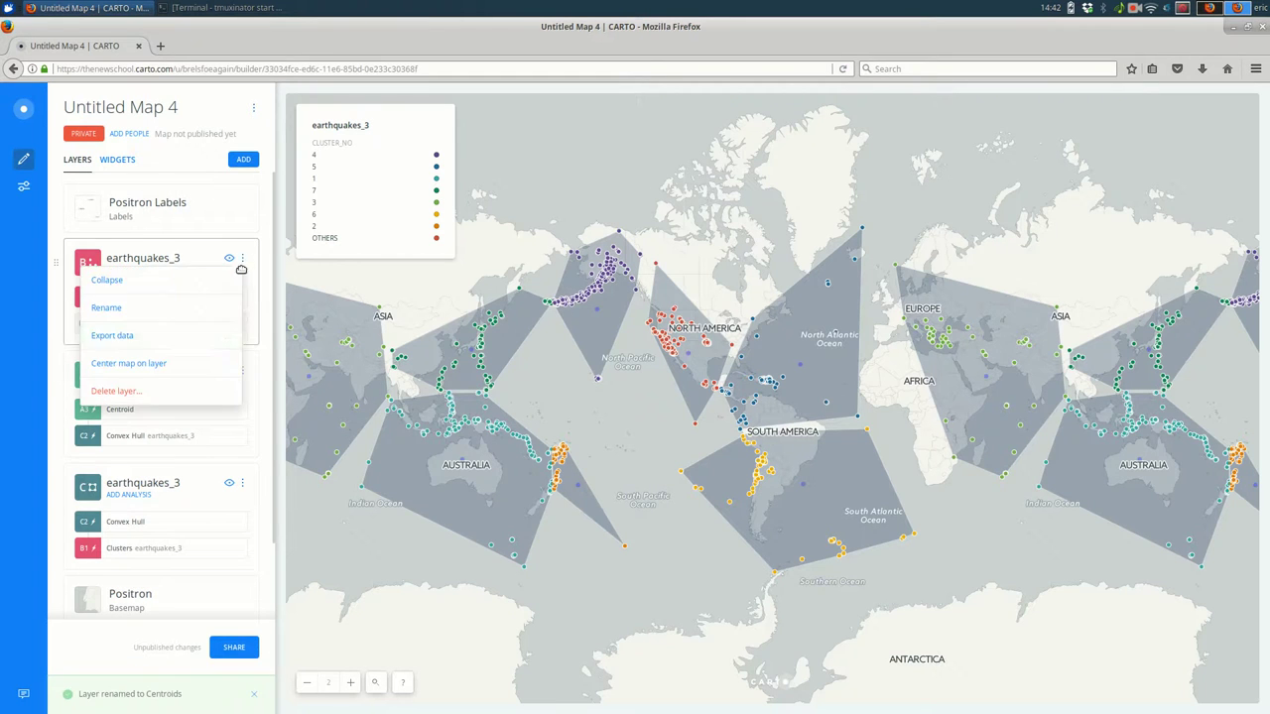
left_click(207, 304)
type("c")
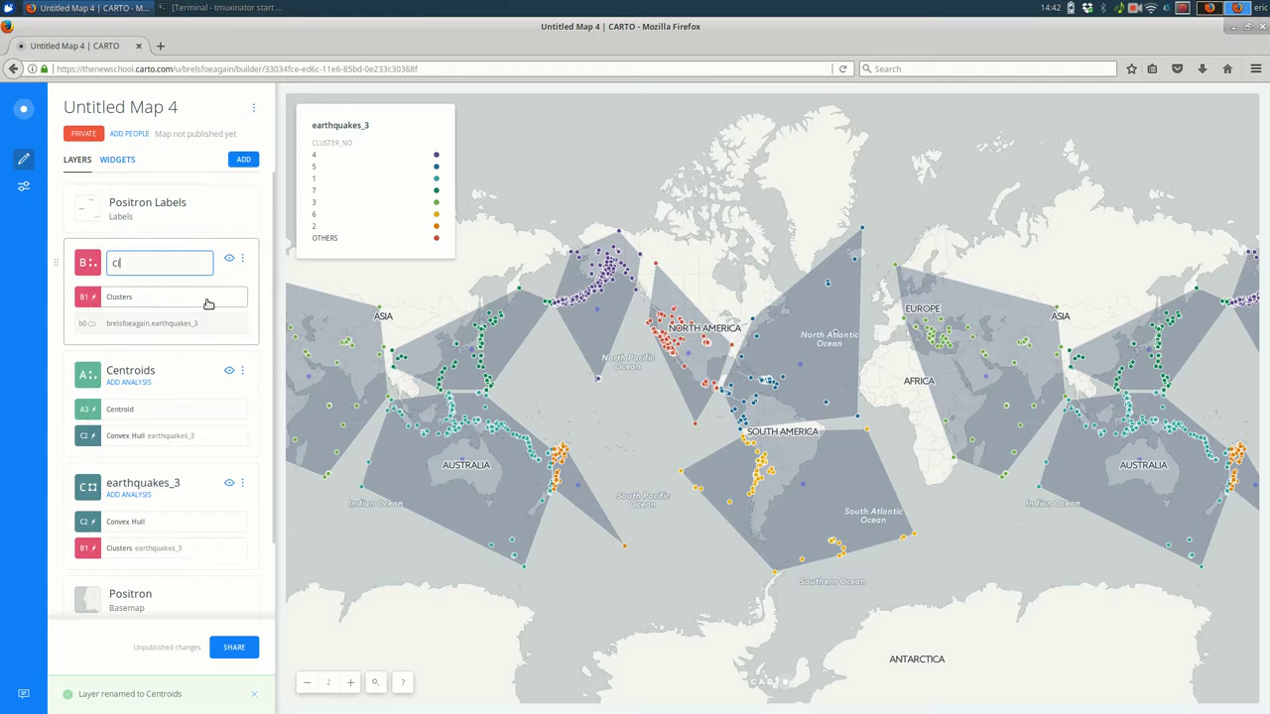
key("Return")
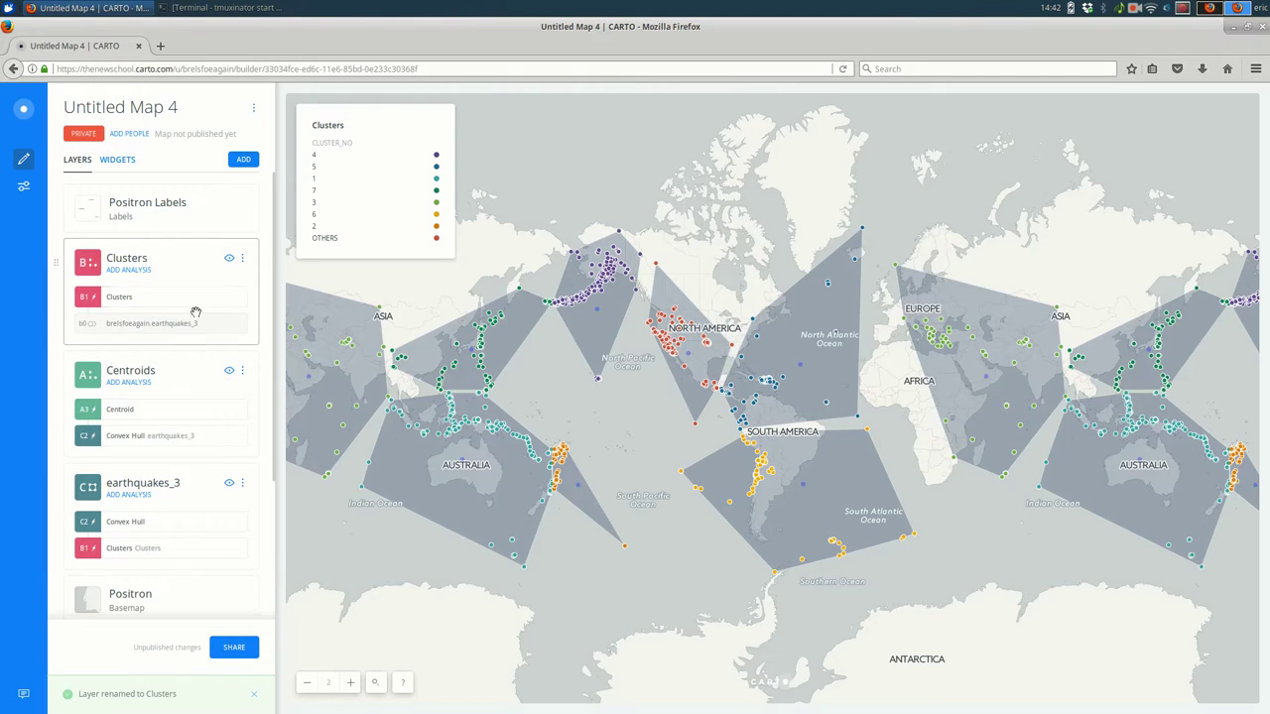
left_click(243, 484)
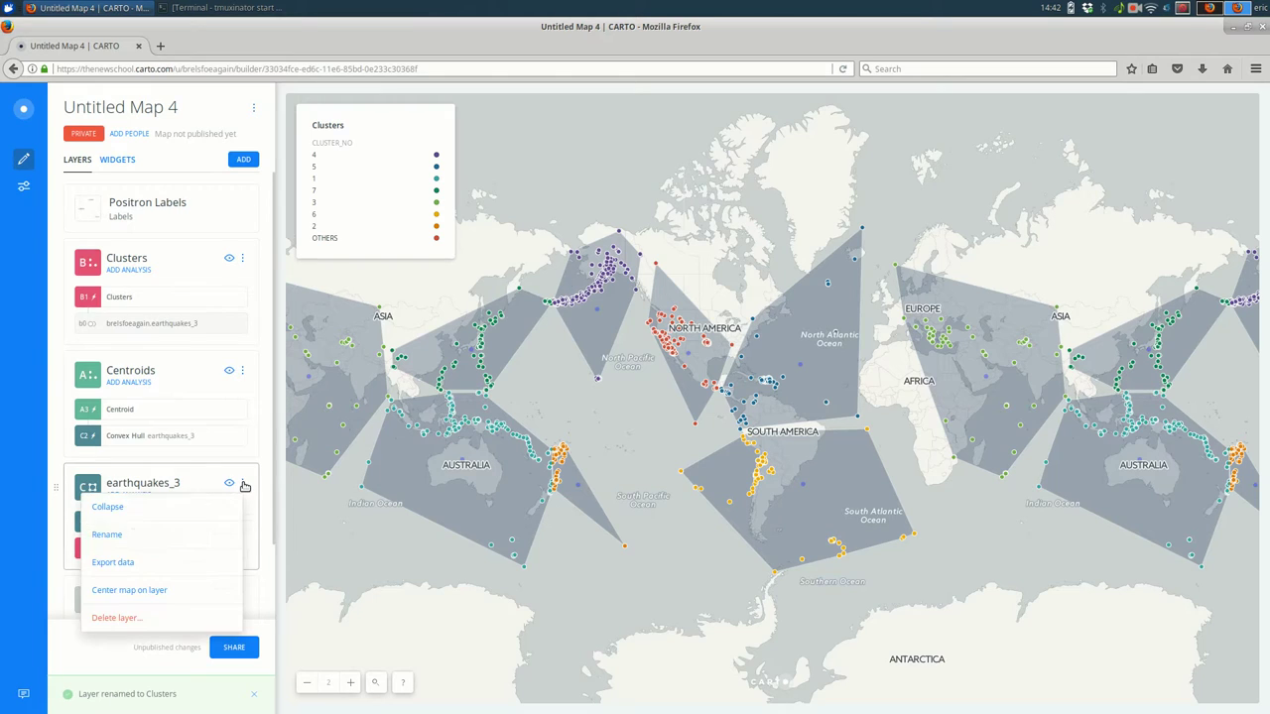
left_click(184, 535)
type("Convex Hulls")
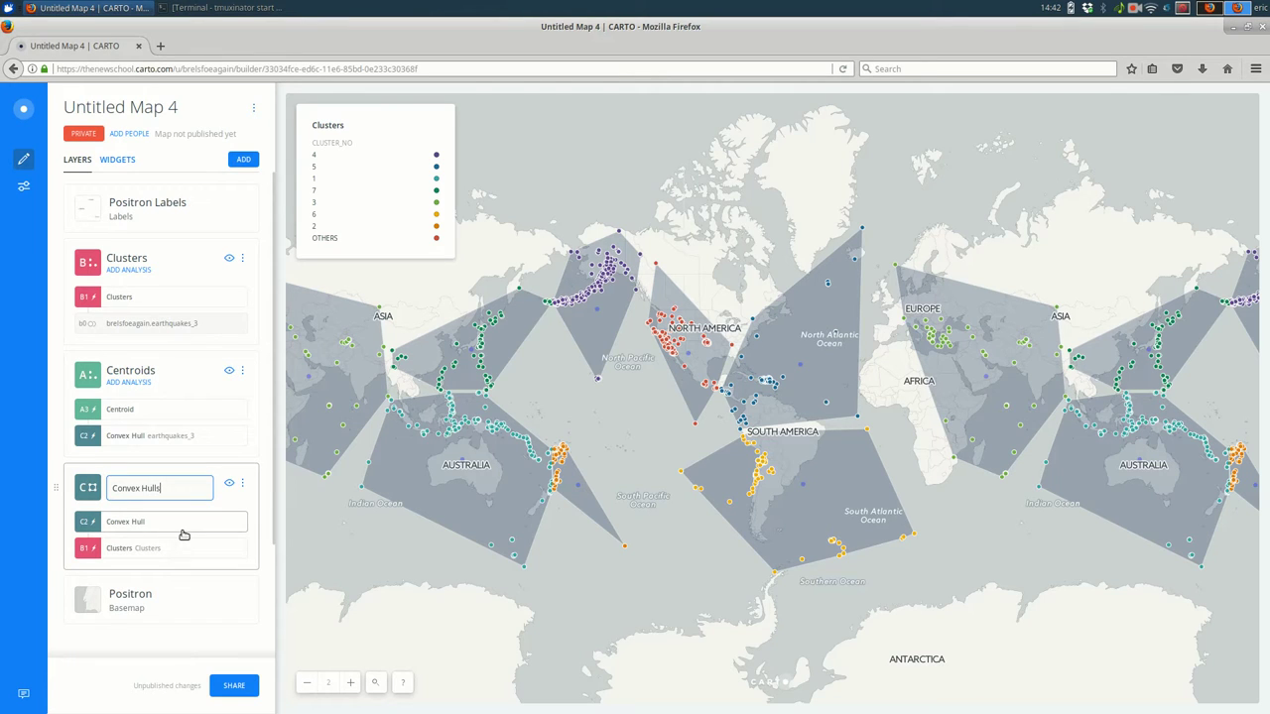
key("Return")
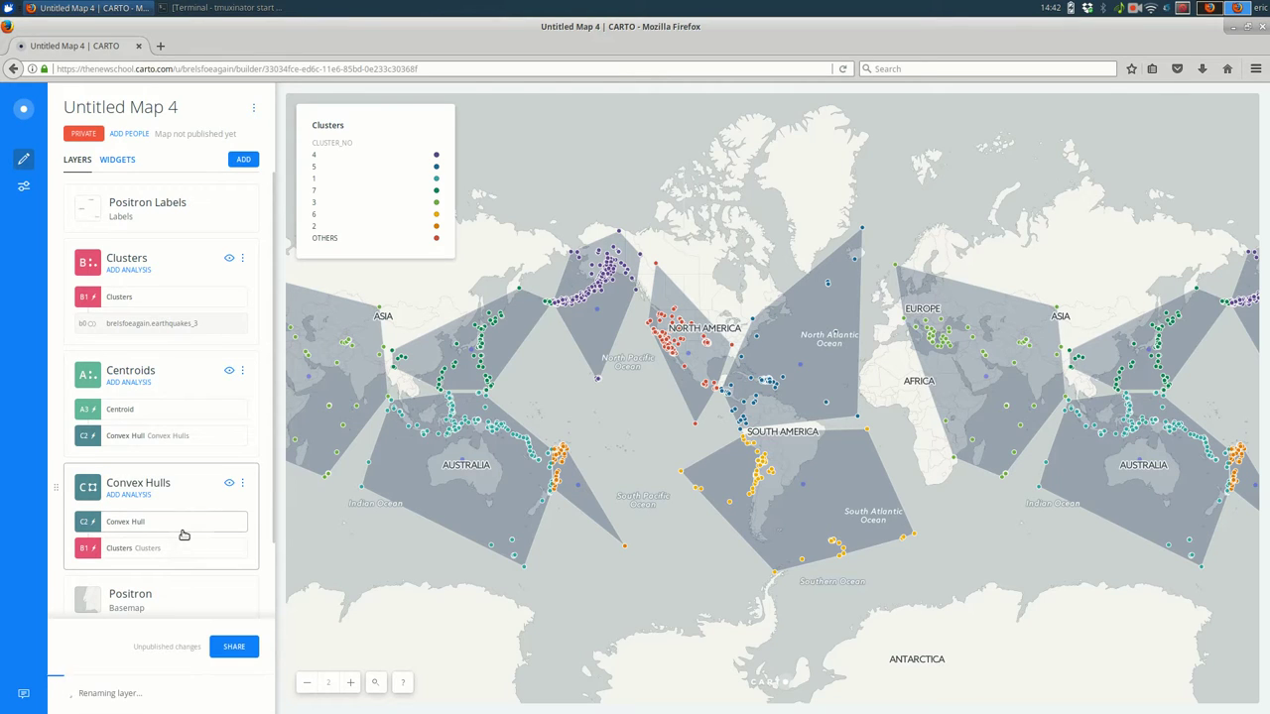